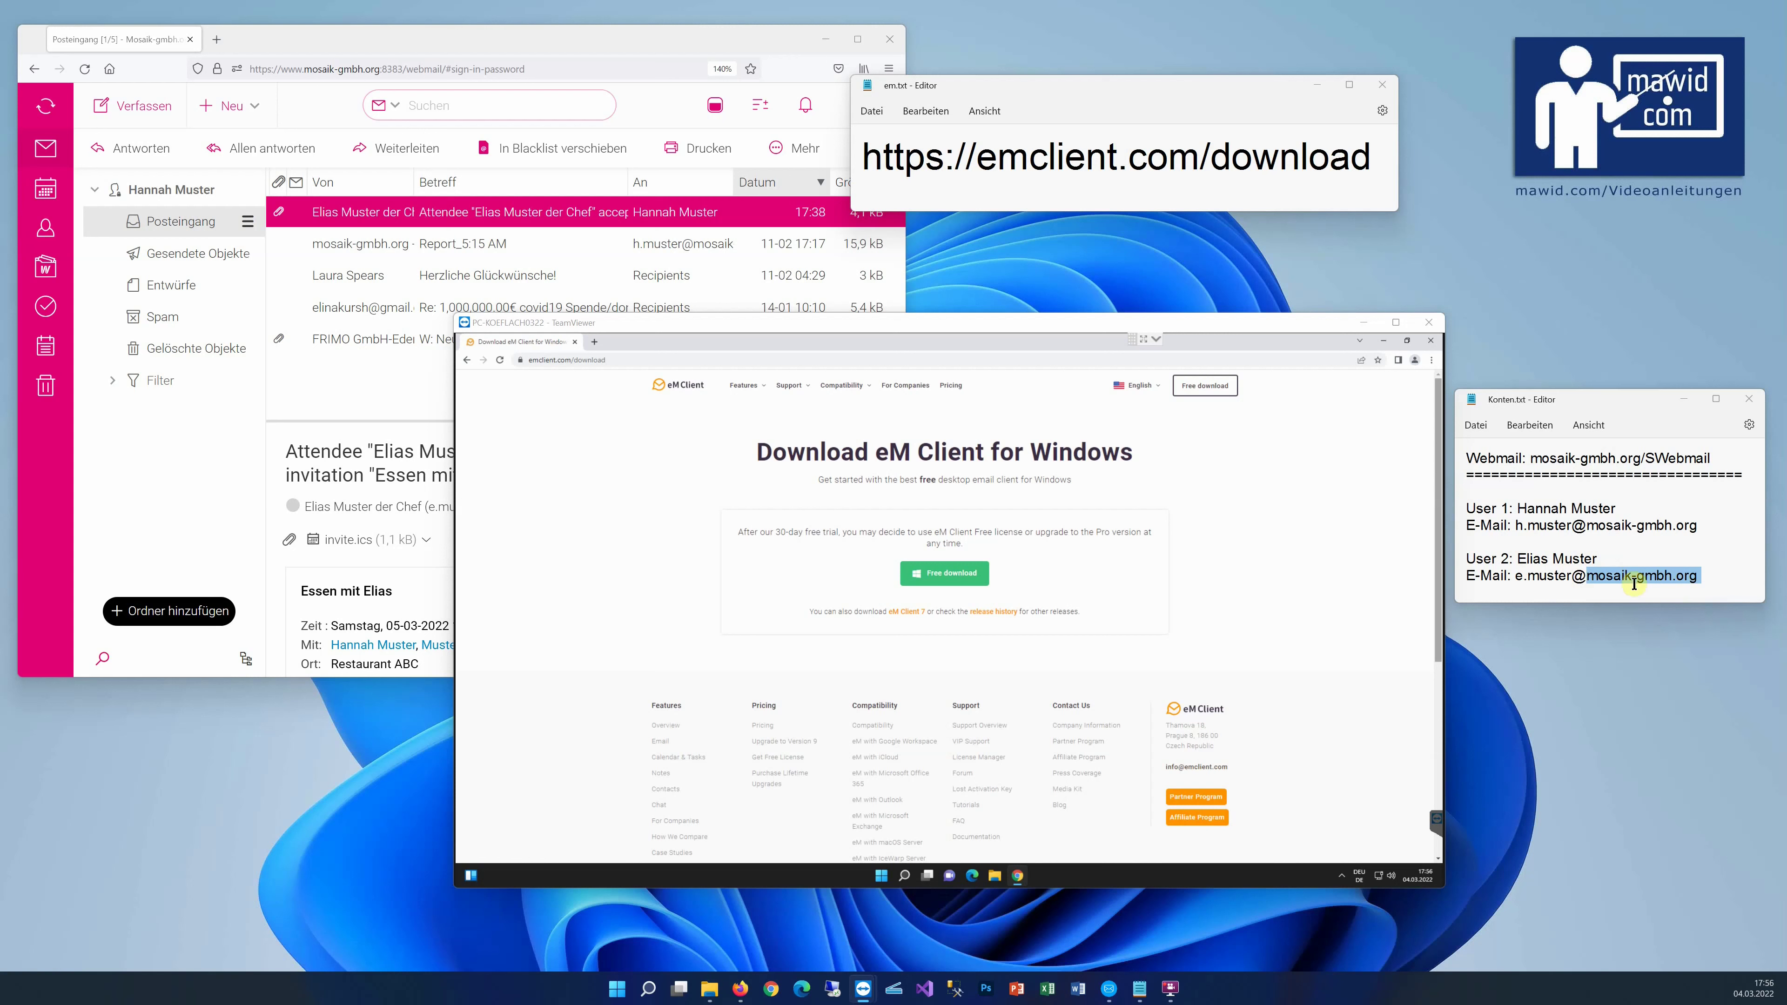
Copy the eM Client download address from the em.txt note.
{"action": "left_click", "coordinate": [1591, 577]}
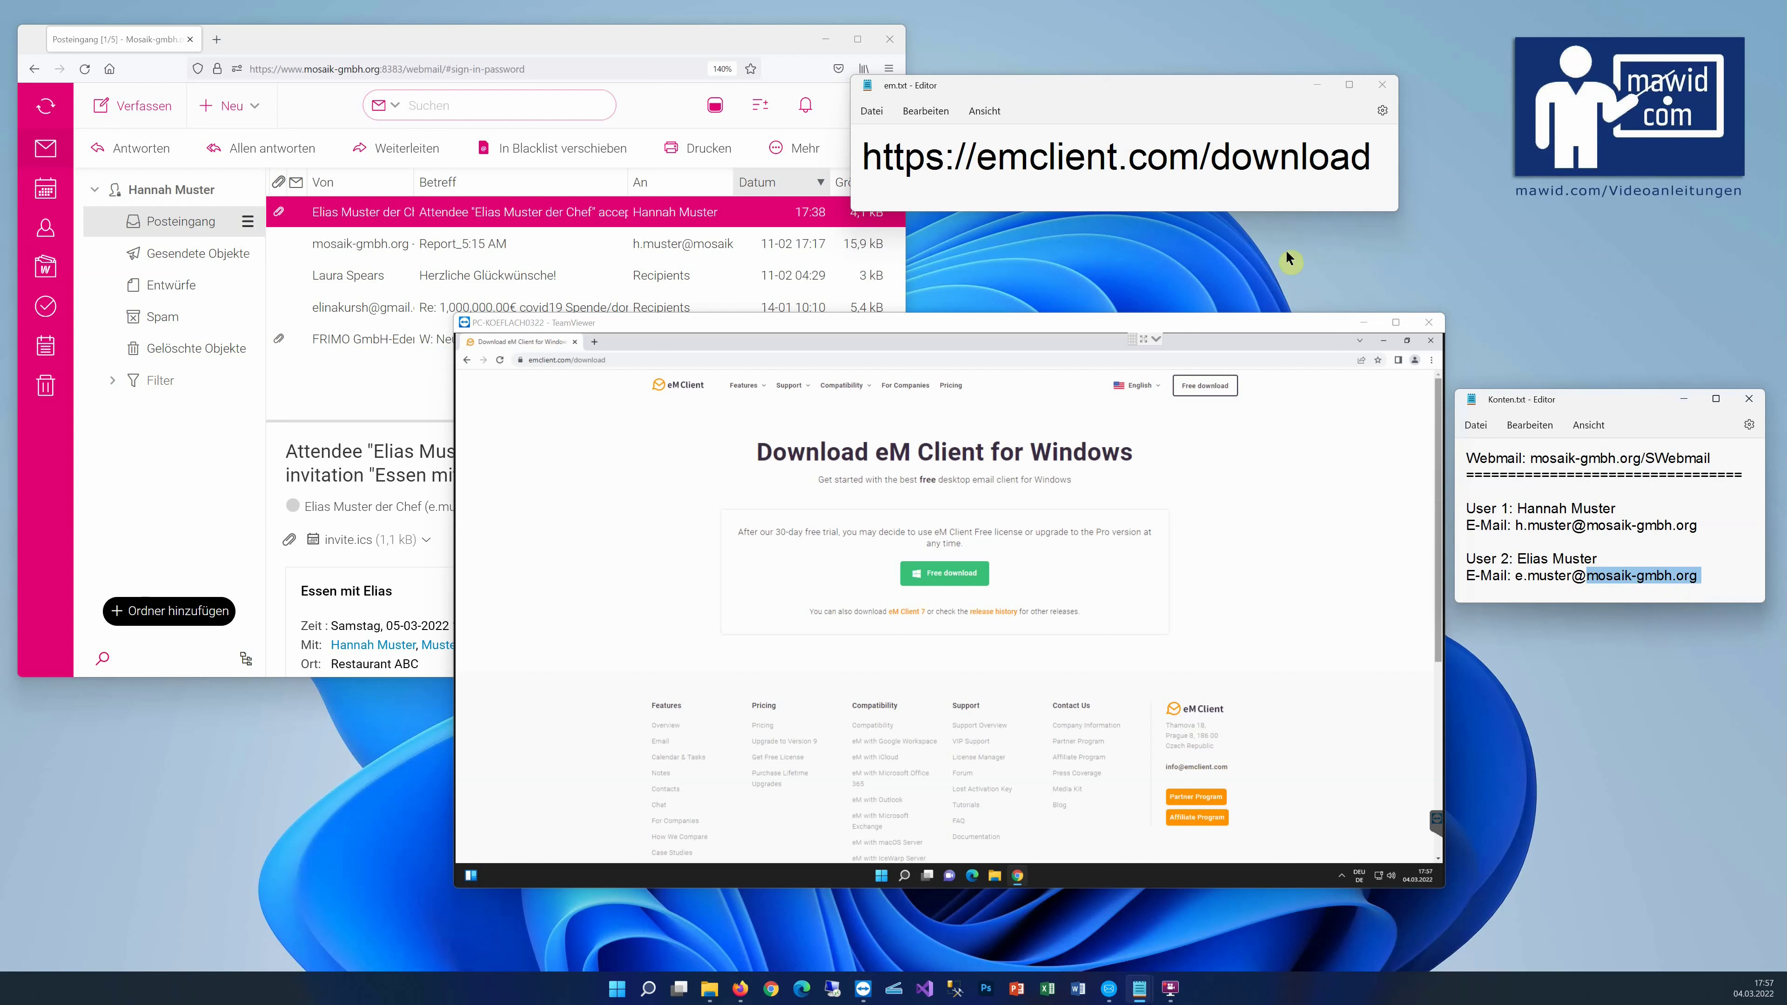
{"action": "left_click_drag", "start_coordinate": [863, 157], "coordinate": [1354, 170]}
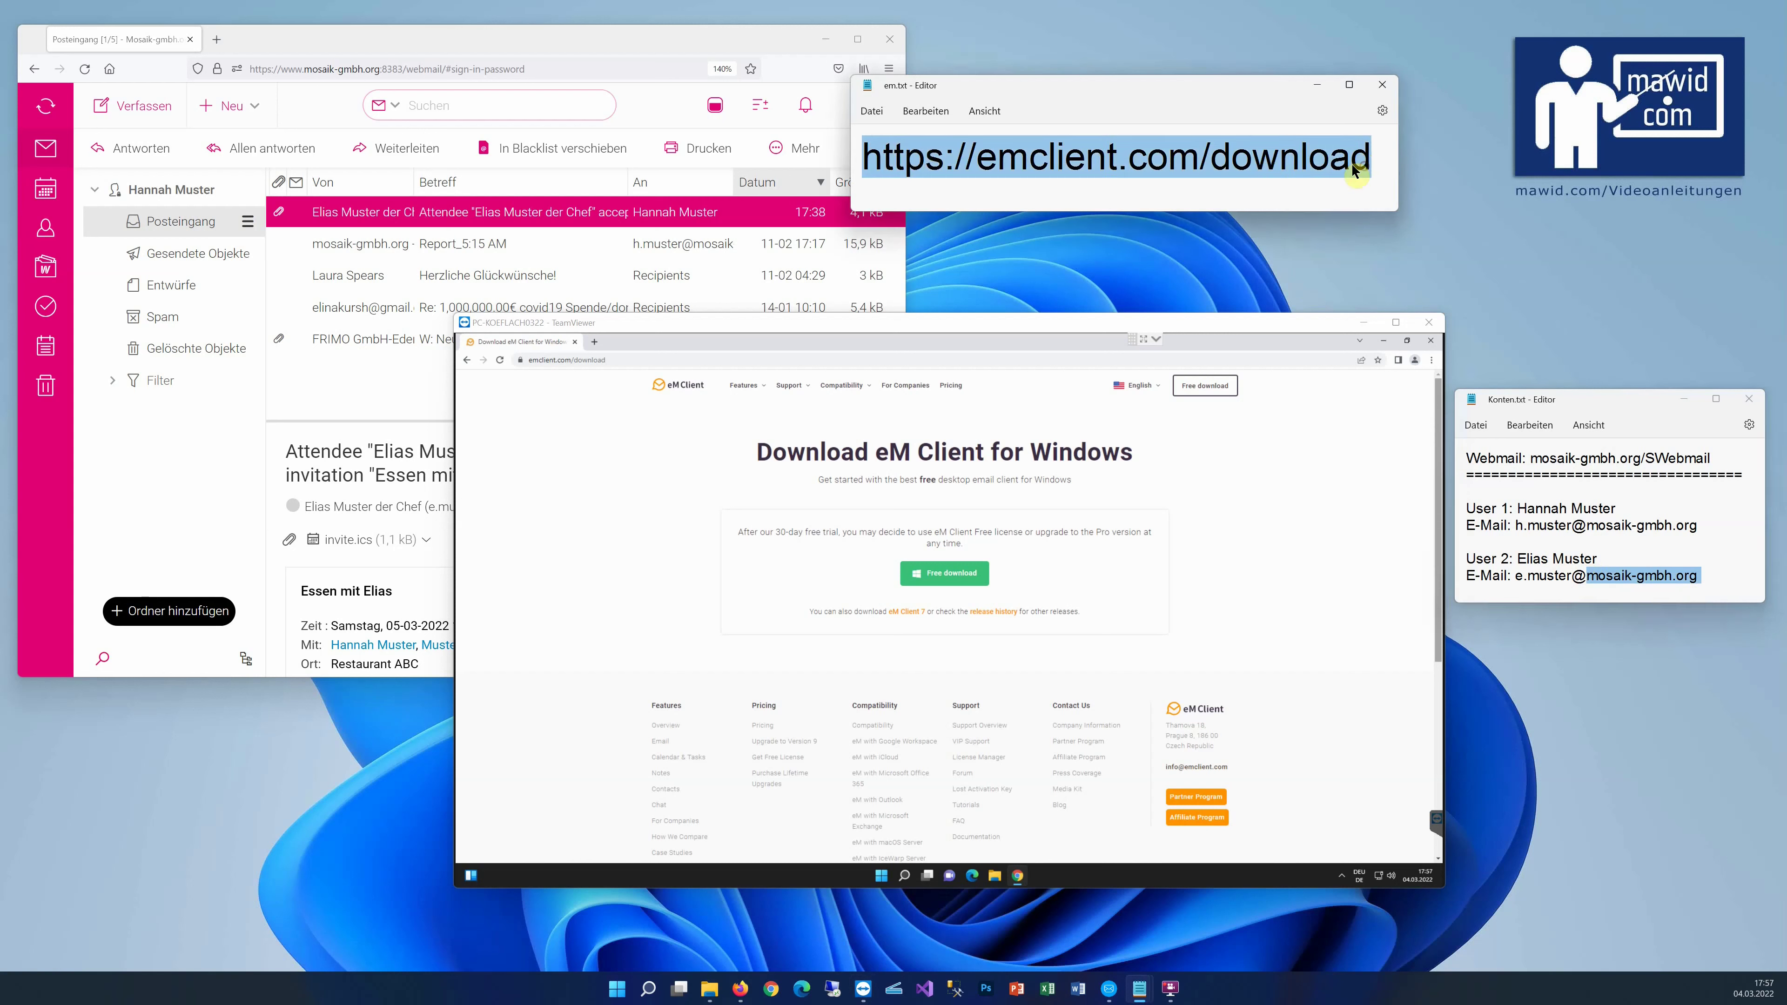
{"action": "right_click", "coordinate": [1325, 168]}
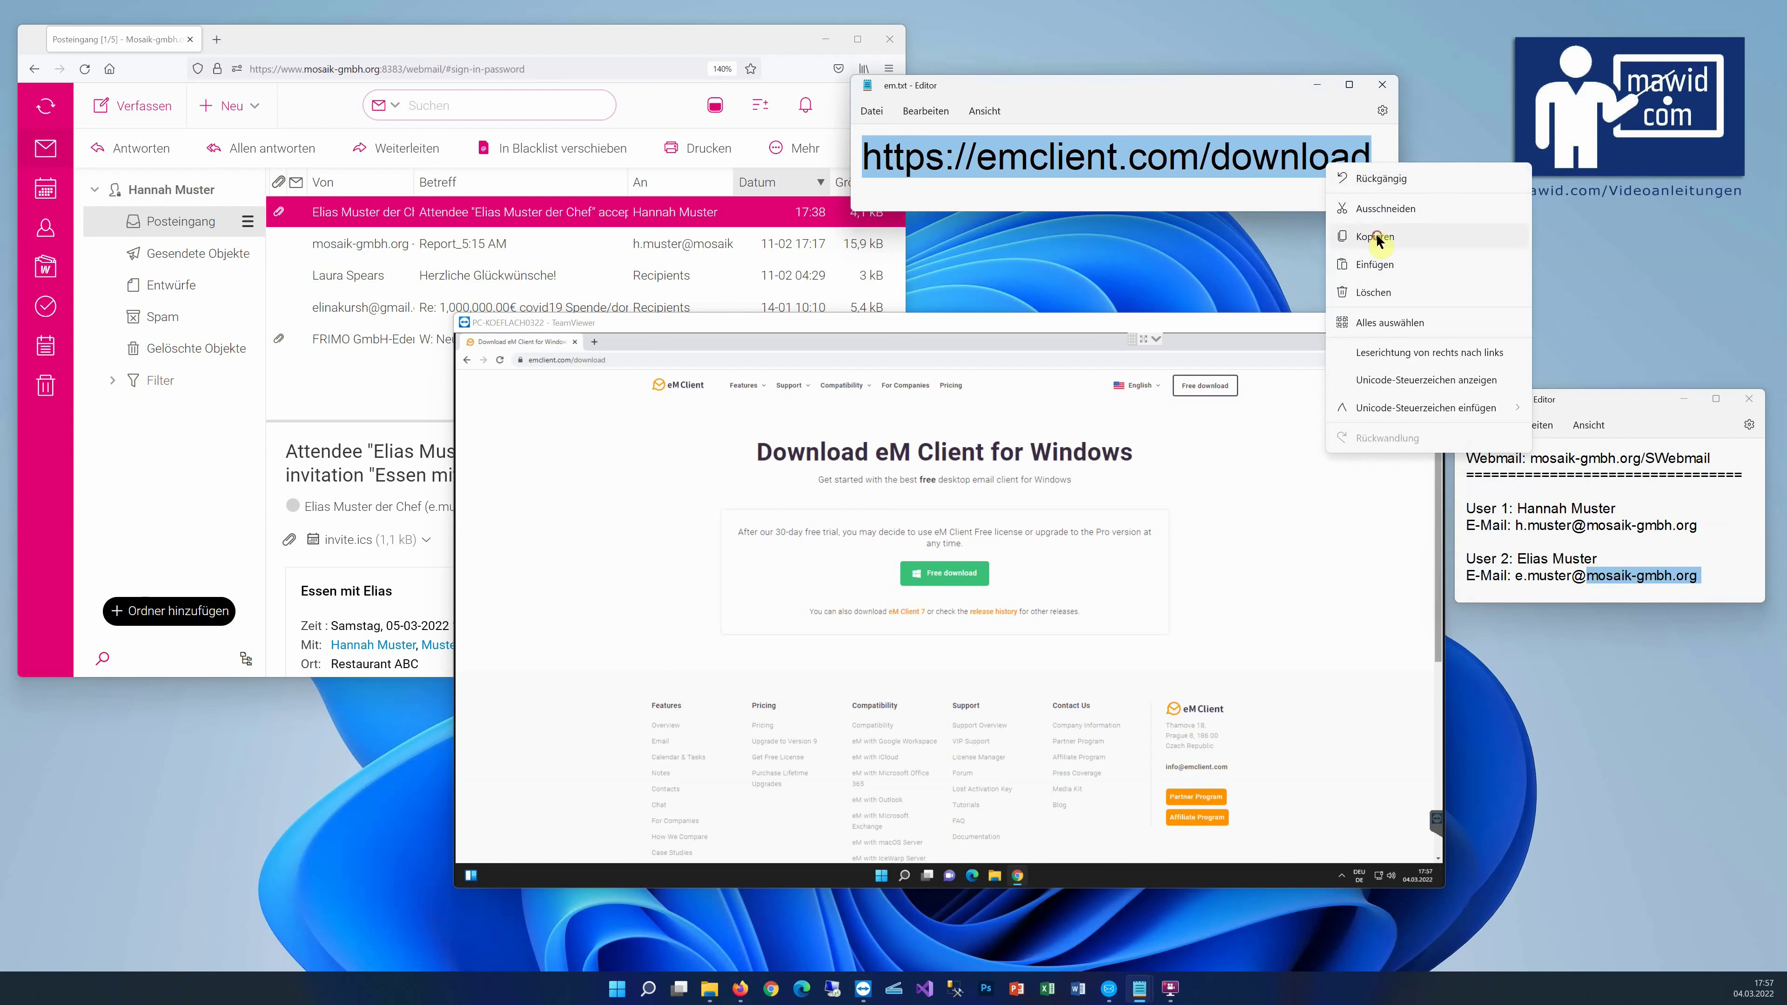
{"action": "left_click", "coordinate": [1361, 239]}
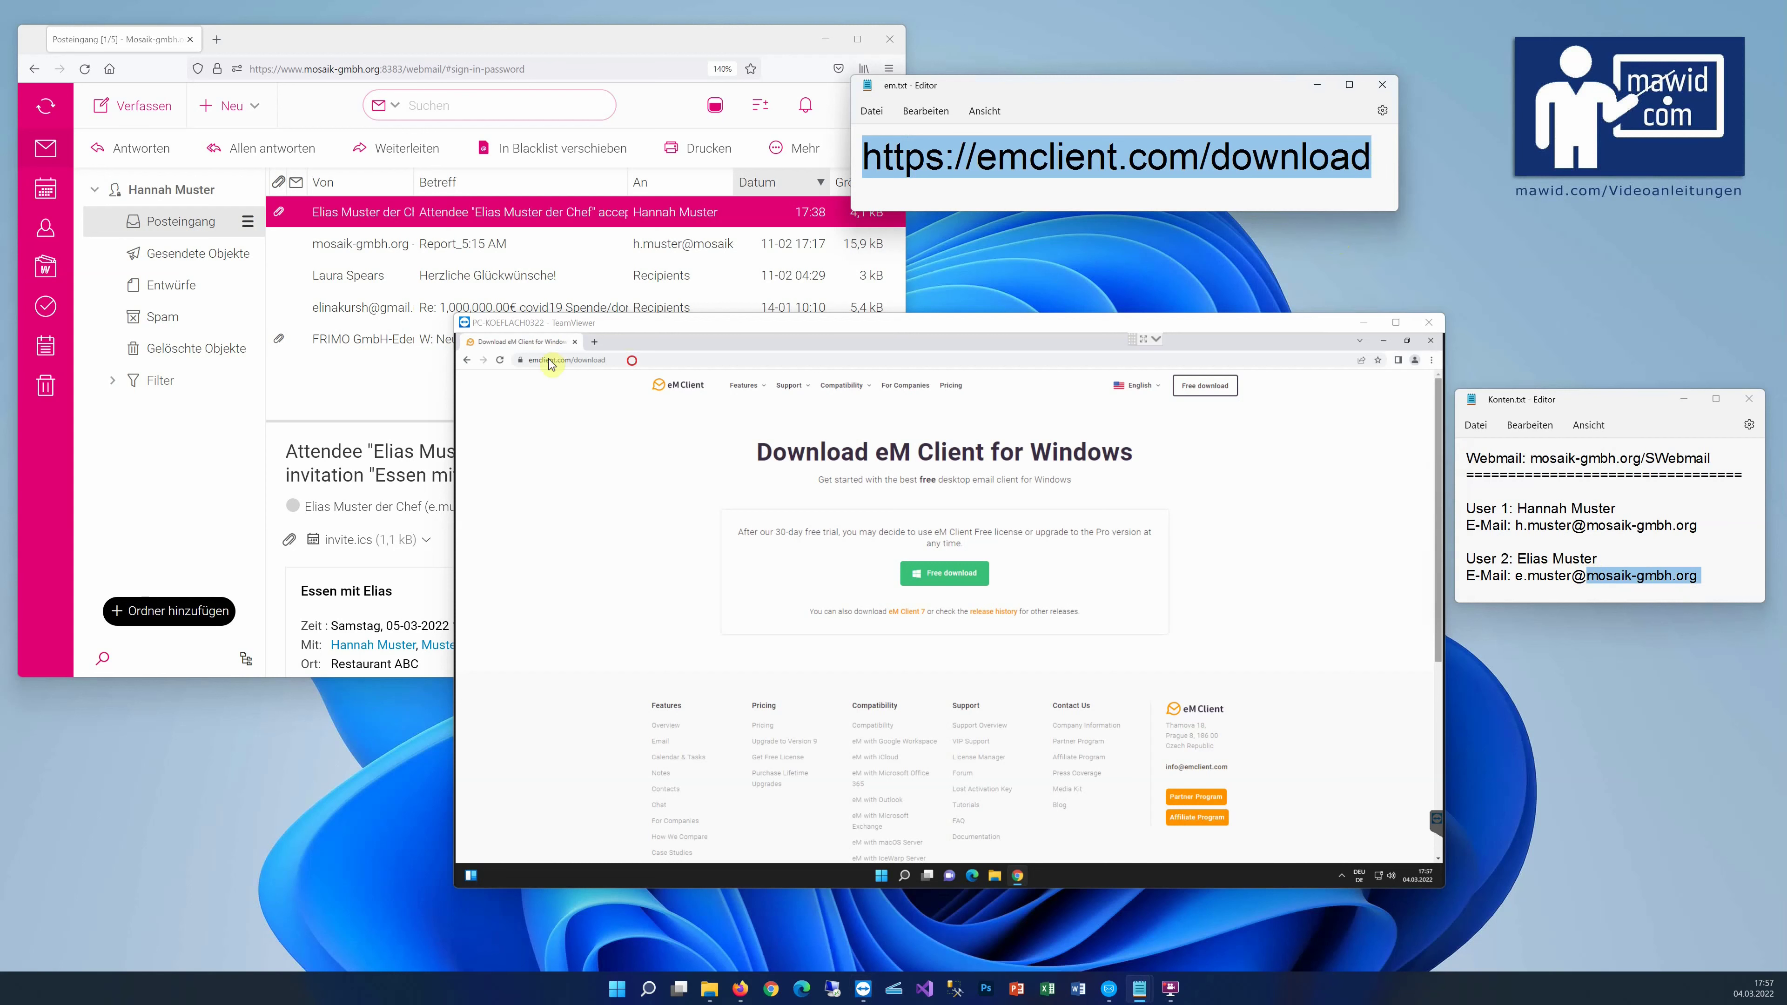
Load the copied address in the remote Chrome, dismiss Translate, and start the free download.
{"action": "left_click", "coordinate": [633, 360]}
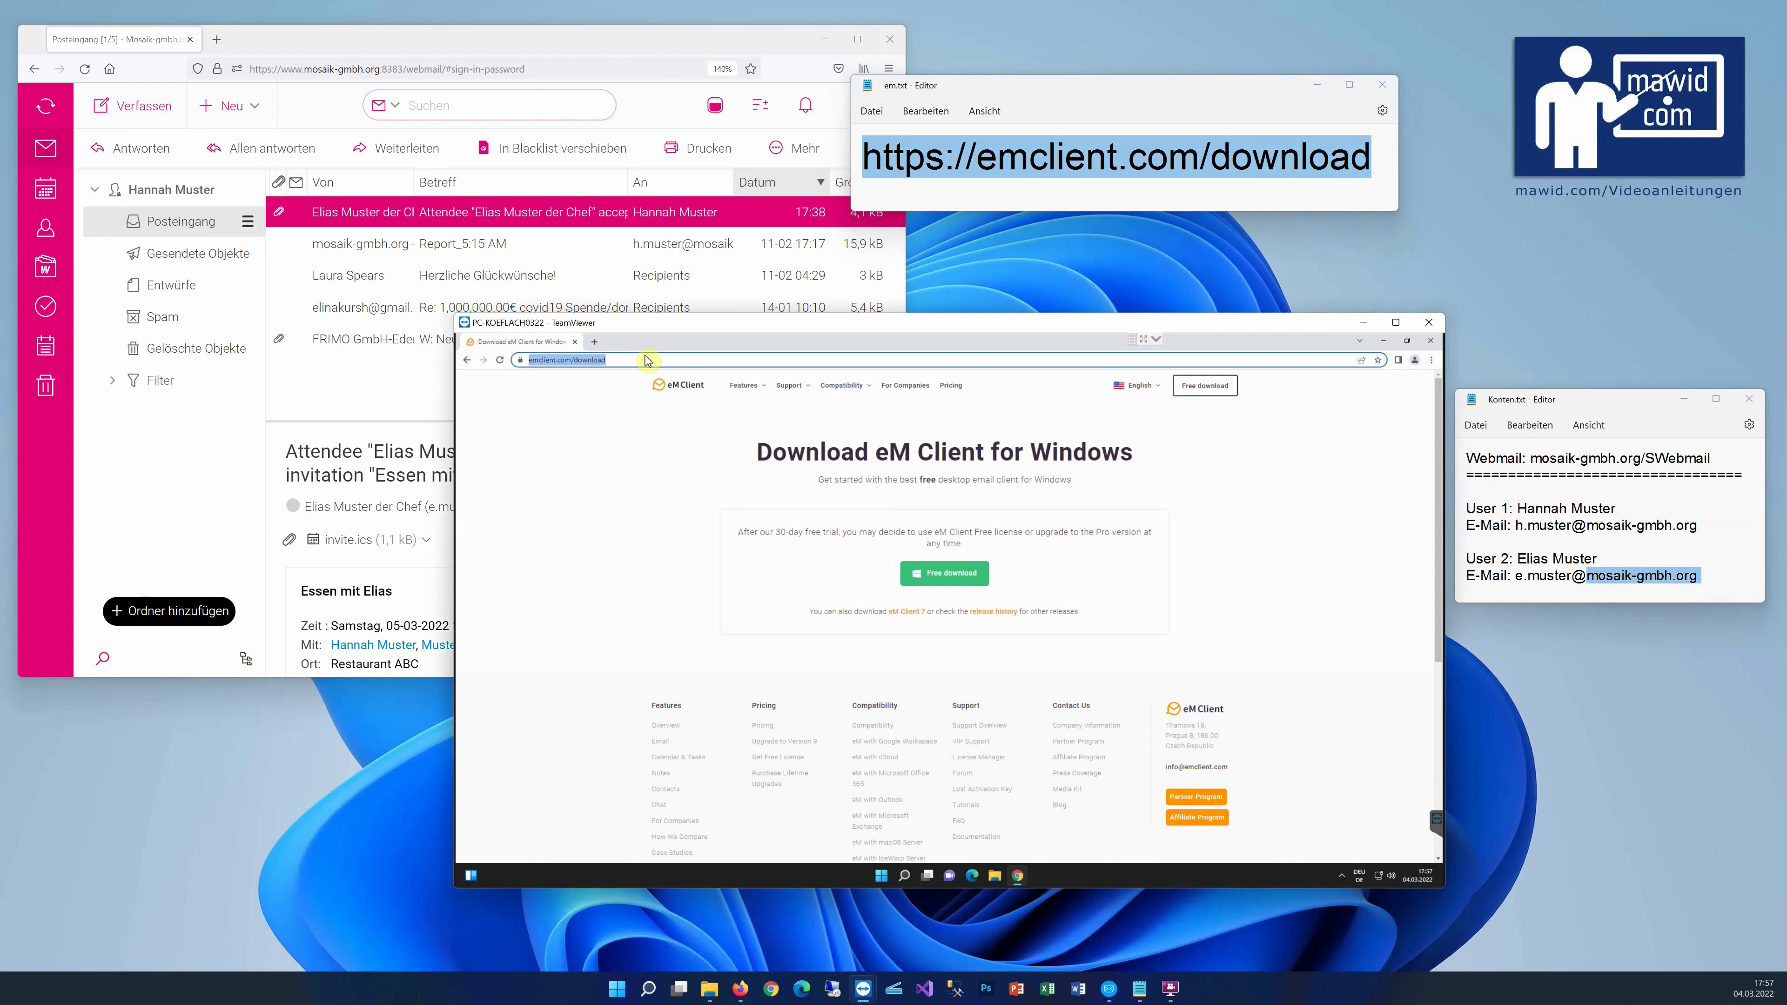
{"action": "key", "text": "ctrl+v"}
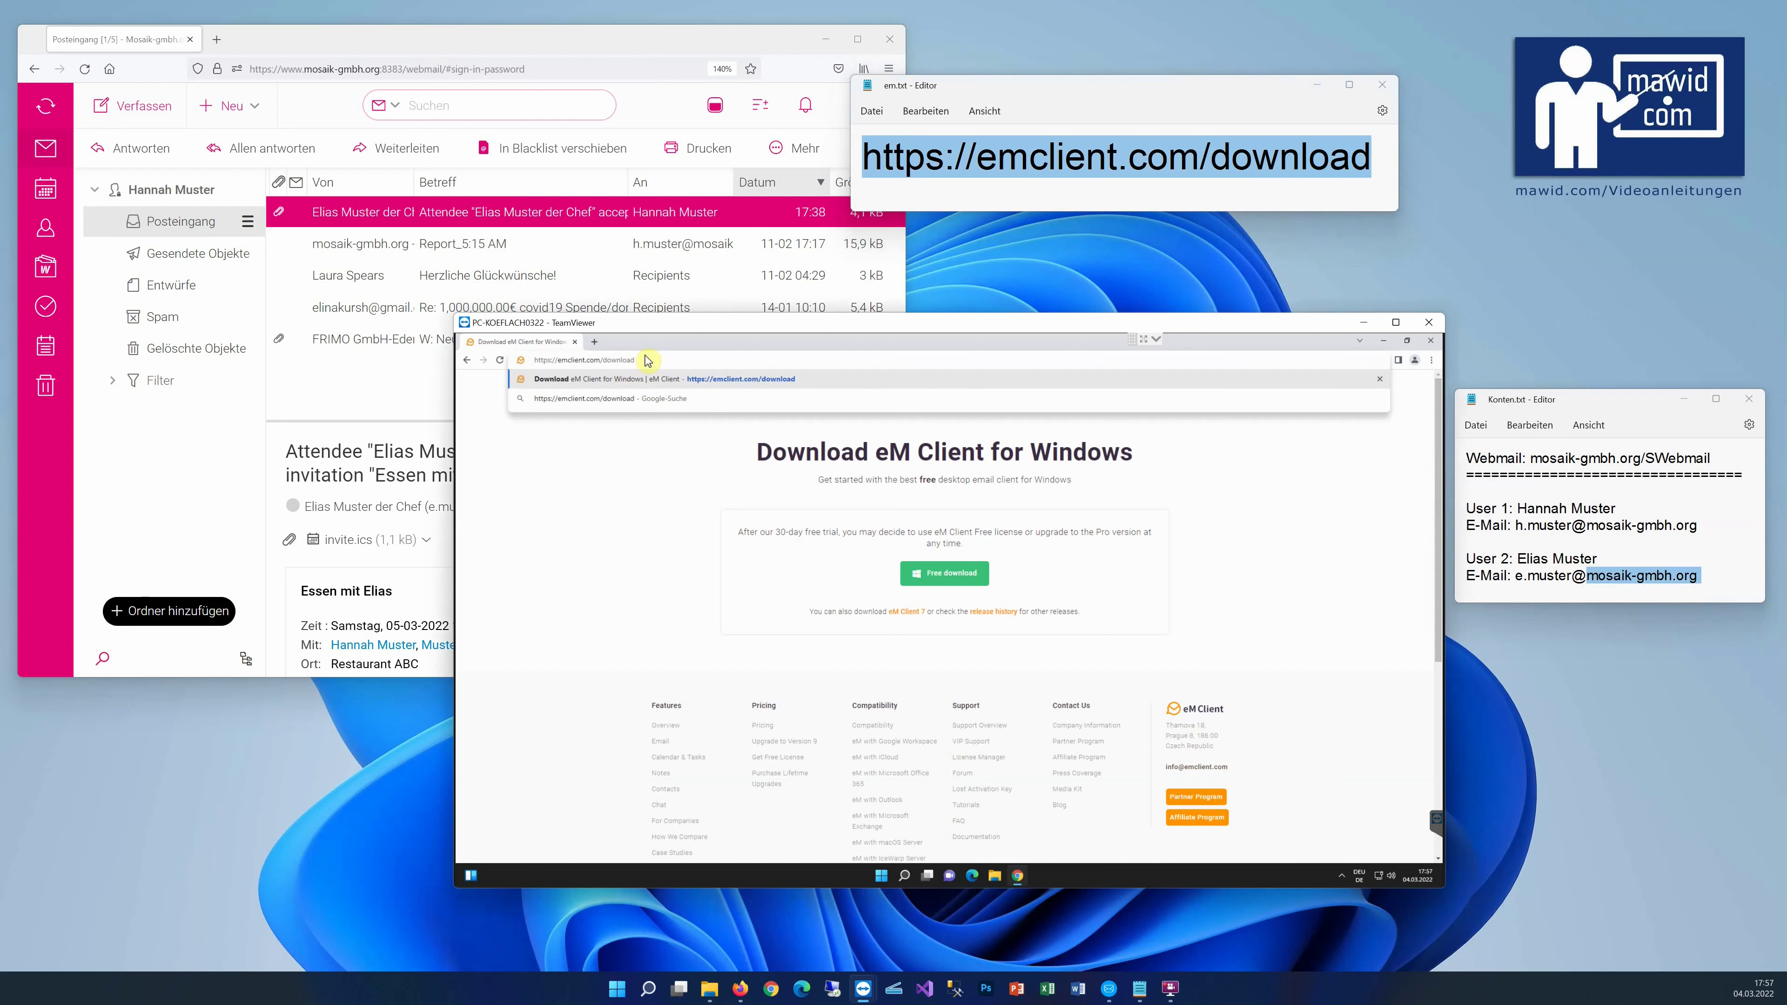
{"action": "key", "text": "Return"}
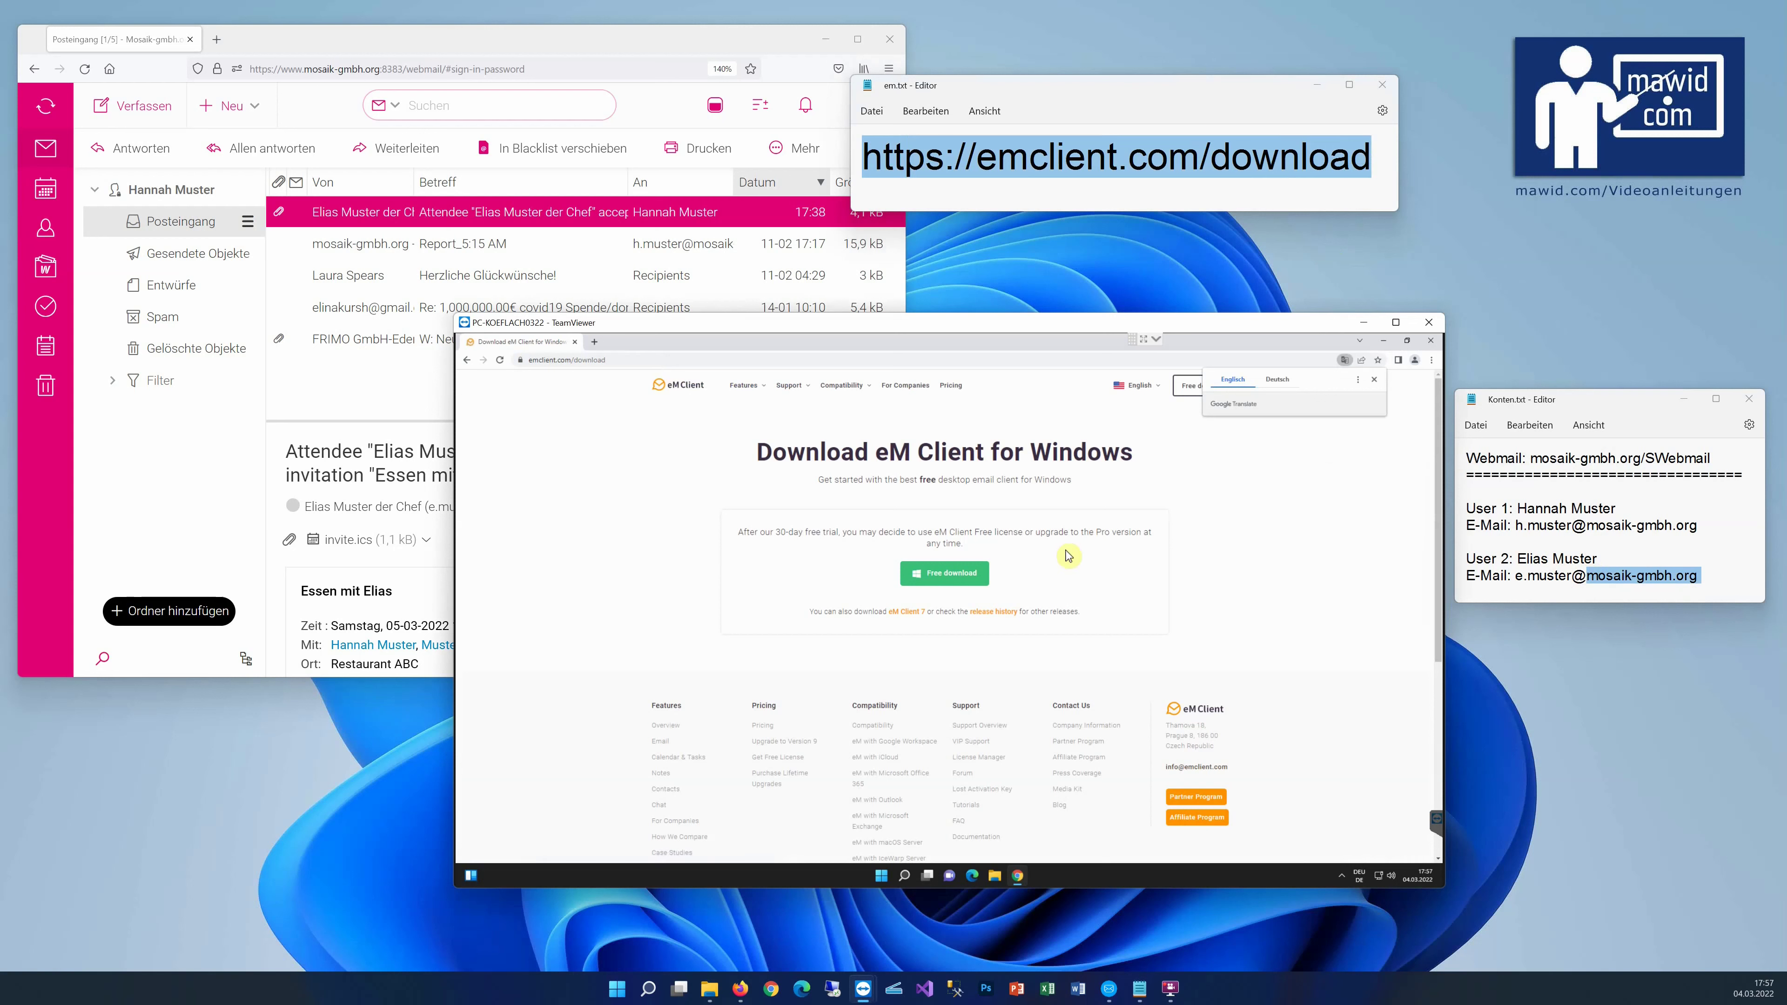
{"action": "left_click", "coordinate": [1374, 379]}
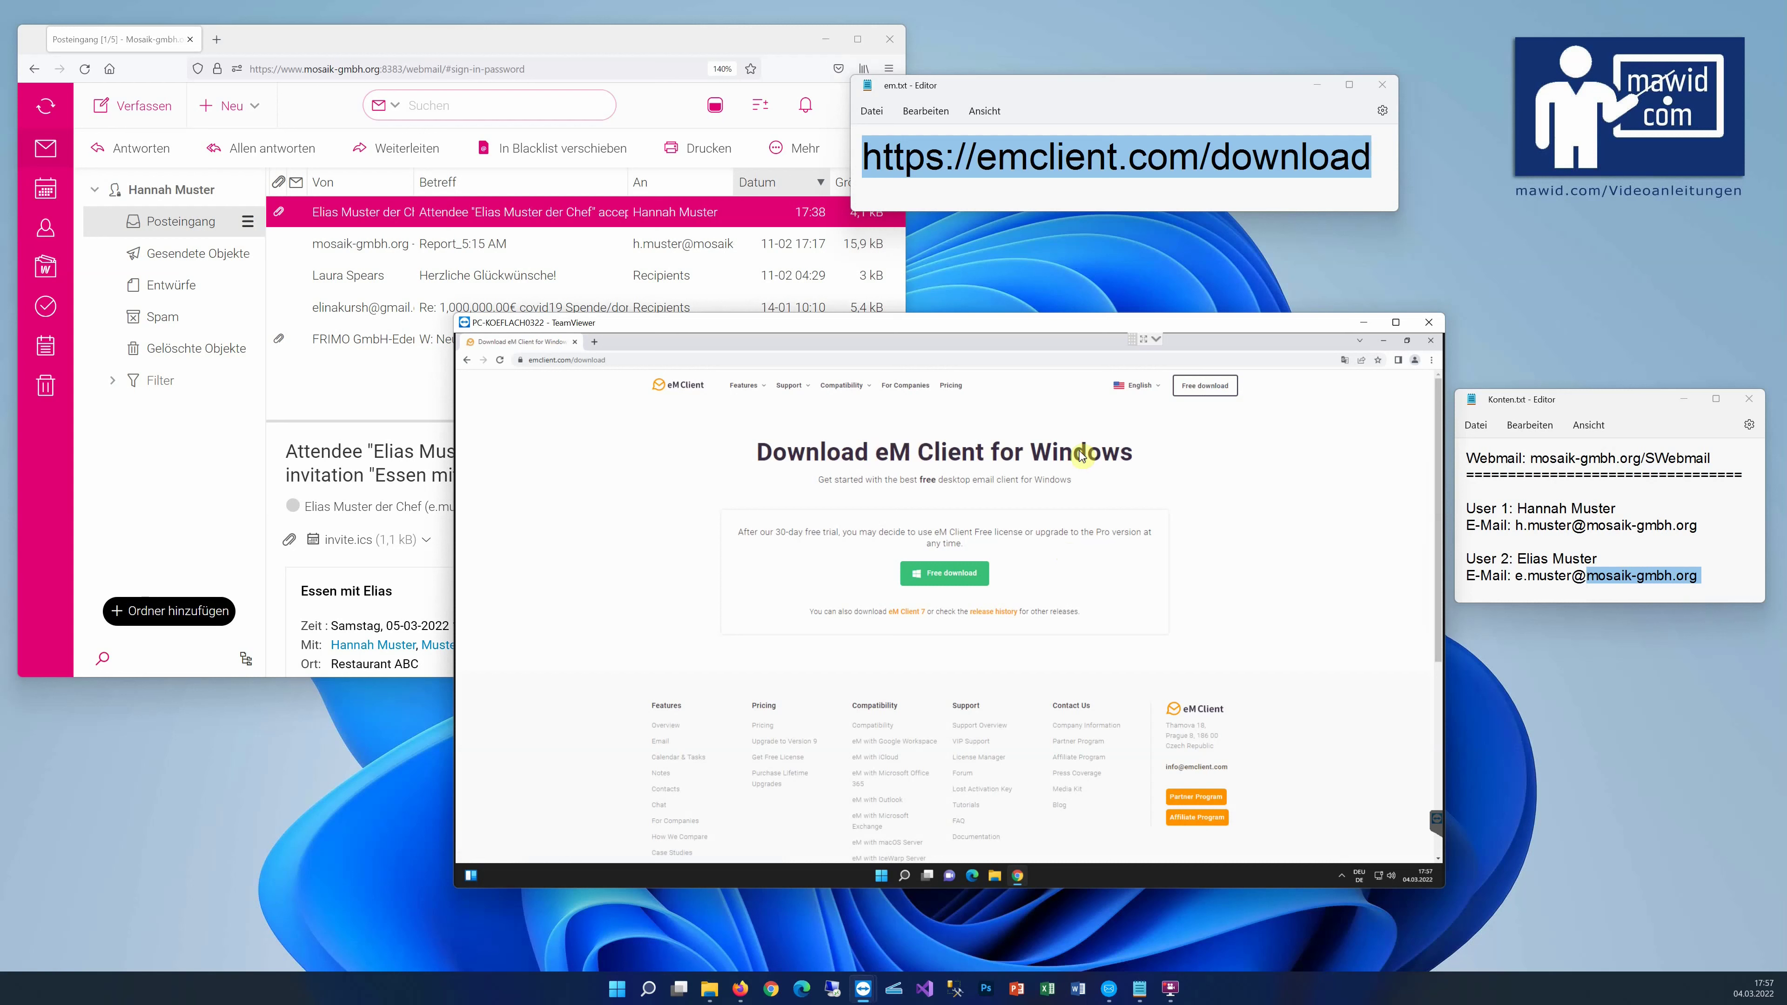
{"action": "left_click", "coordinate": [953, 582]}
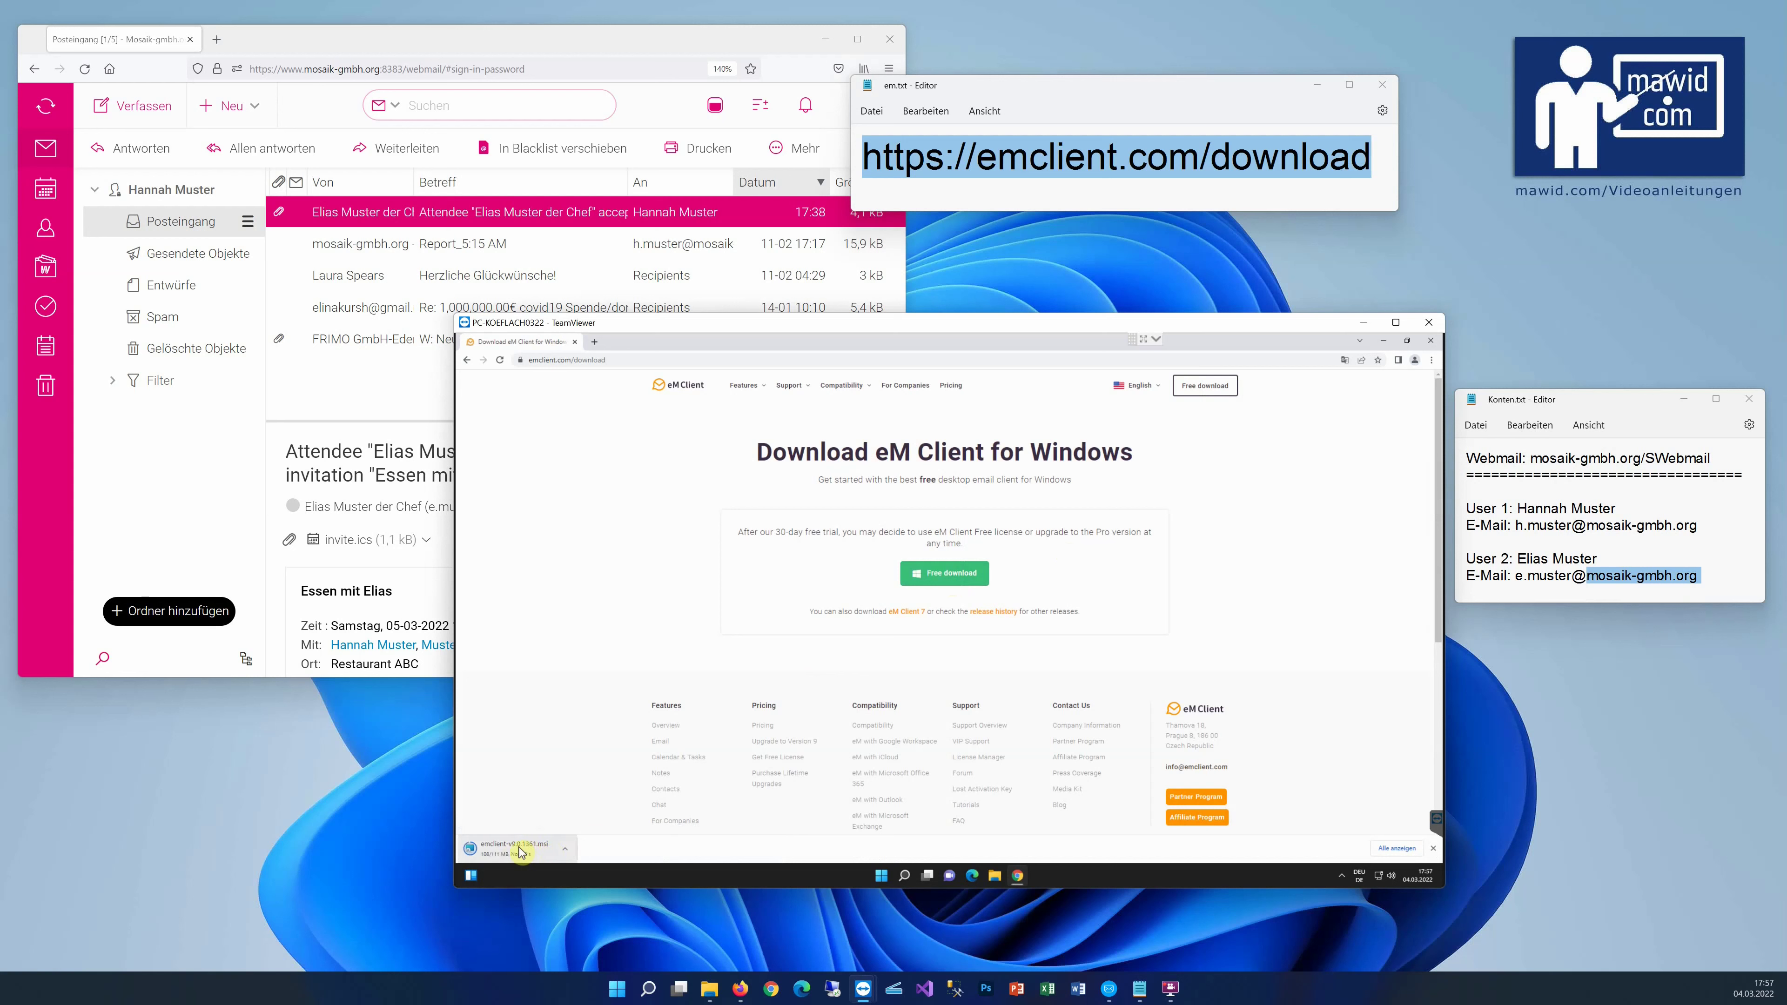
Show the emclient-v9.0.1361 installer in its Downloads folder and make TeamViewer full screen.
{"action": "left_click", "coordinate": [565, 850]}
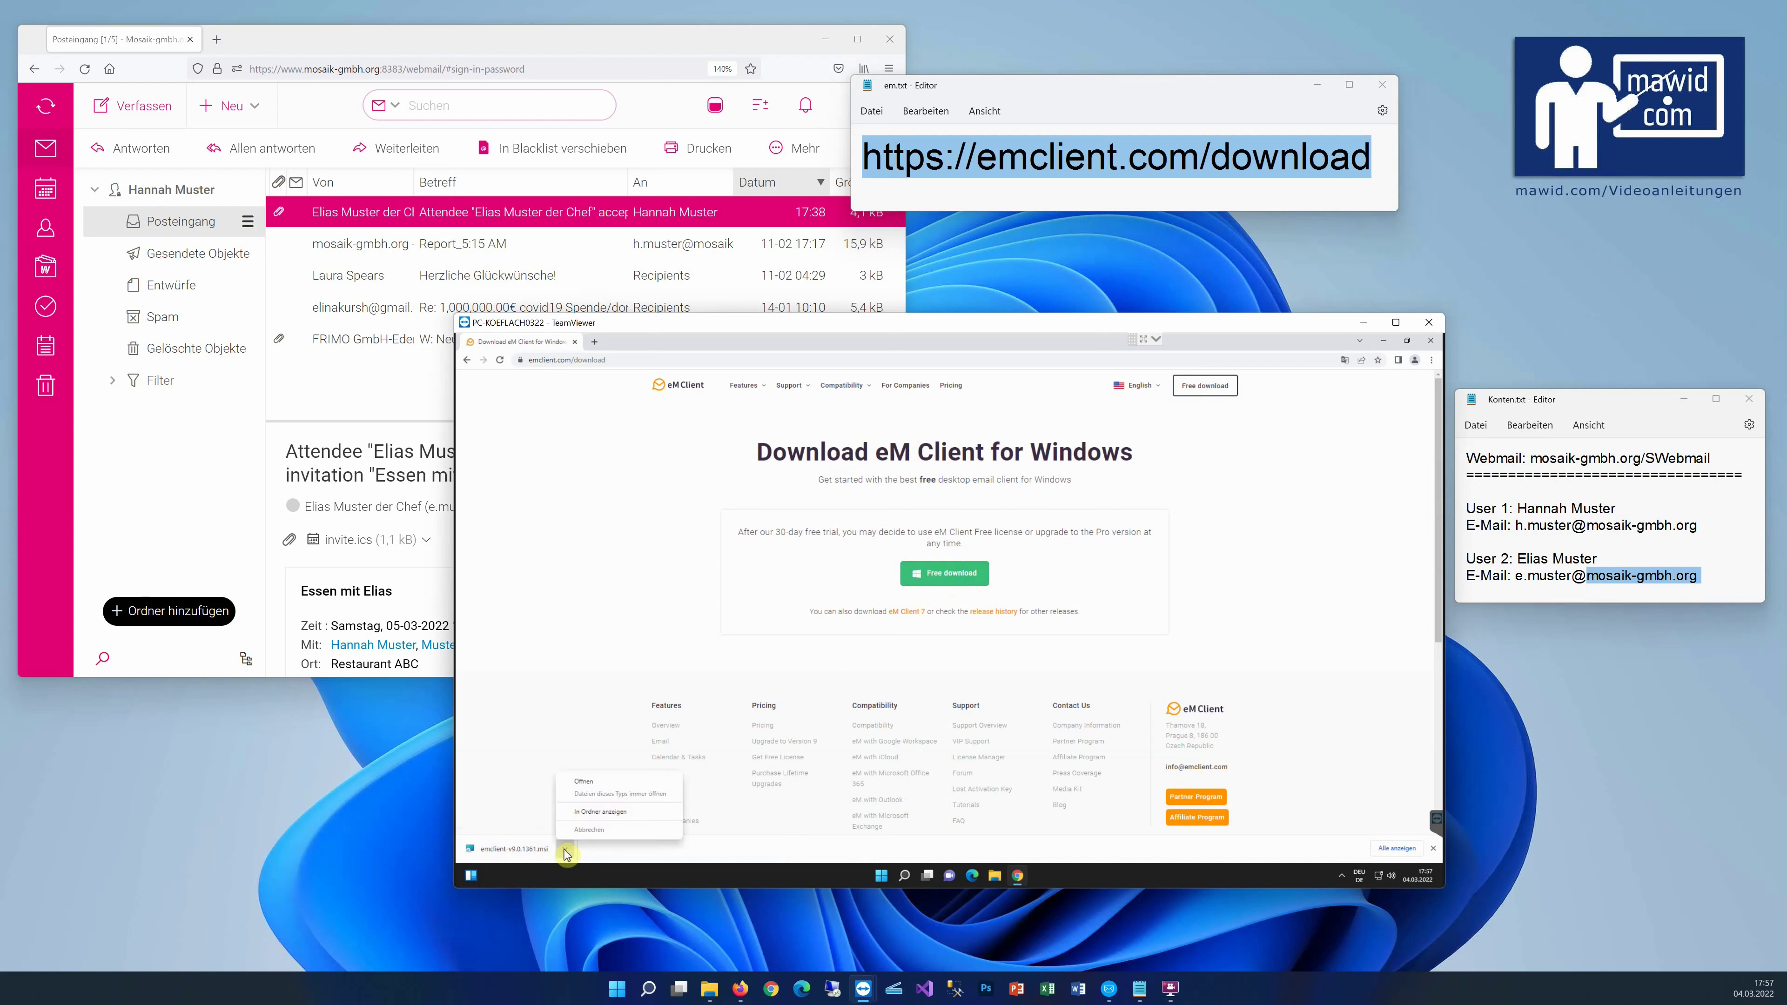
{"action": "left_click", "coordinate": [617, 816]}
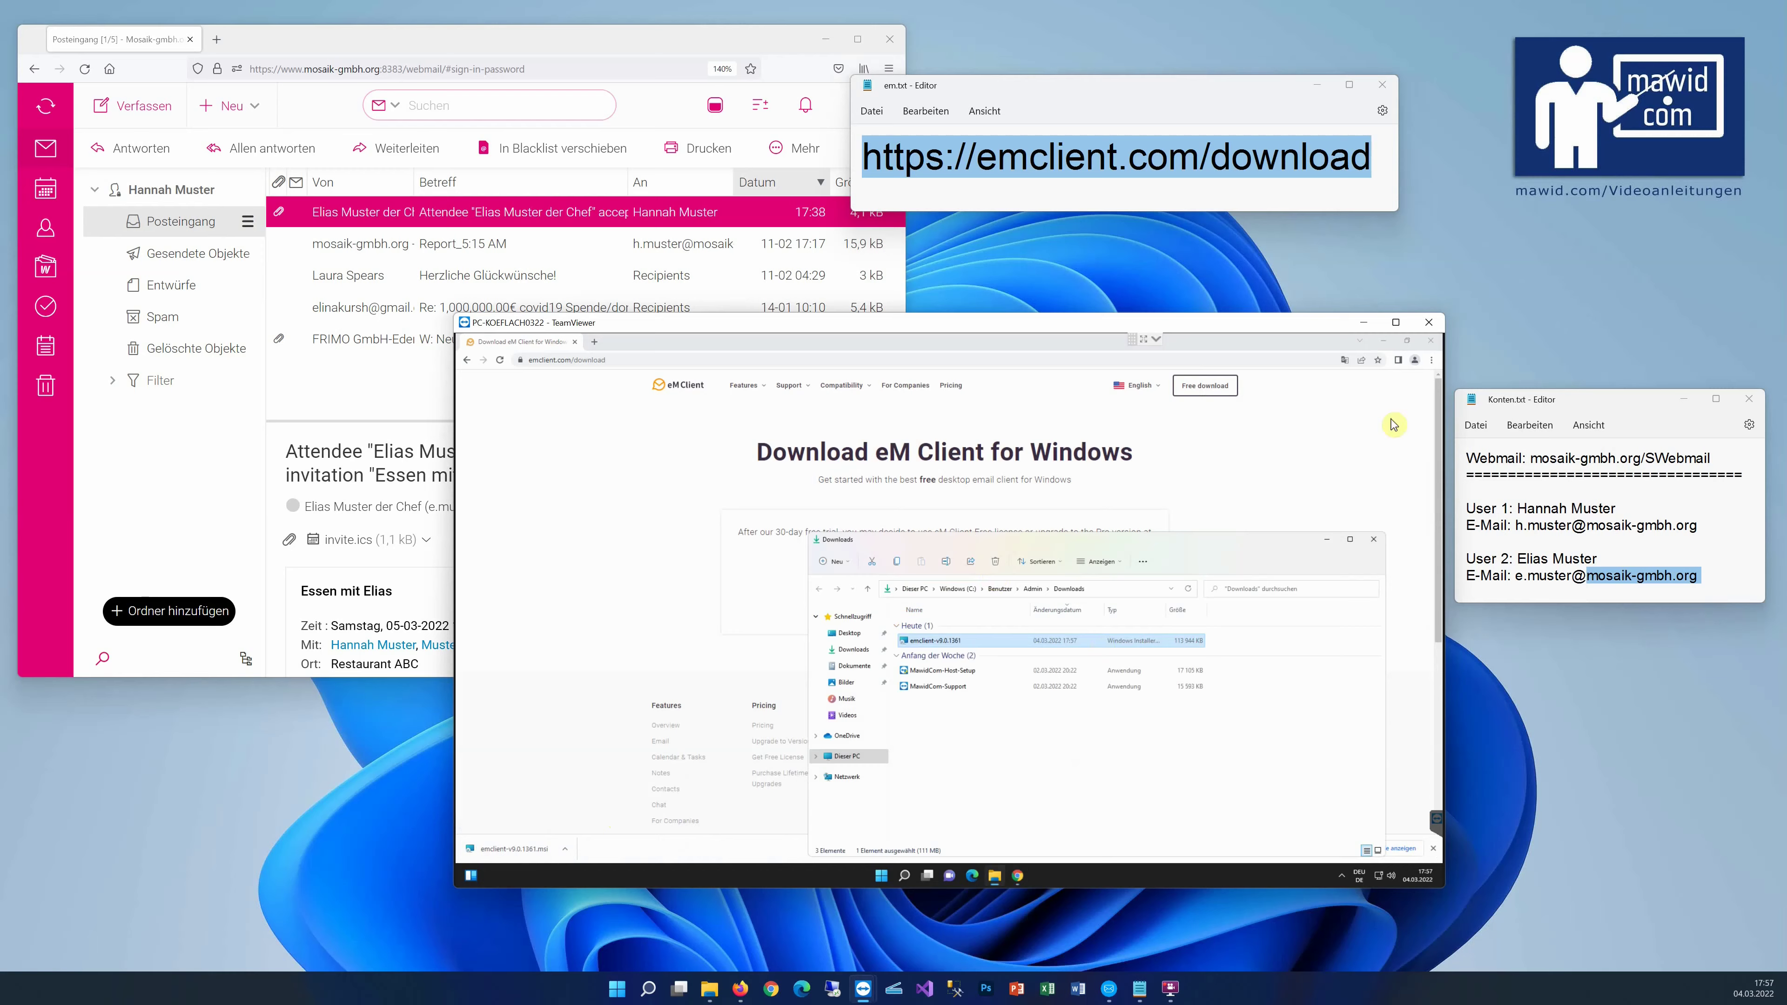
{"action": "left_click", "coordinate": [1143, 339]}
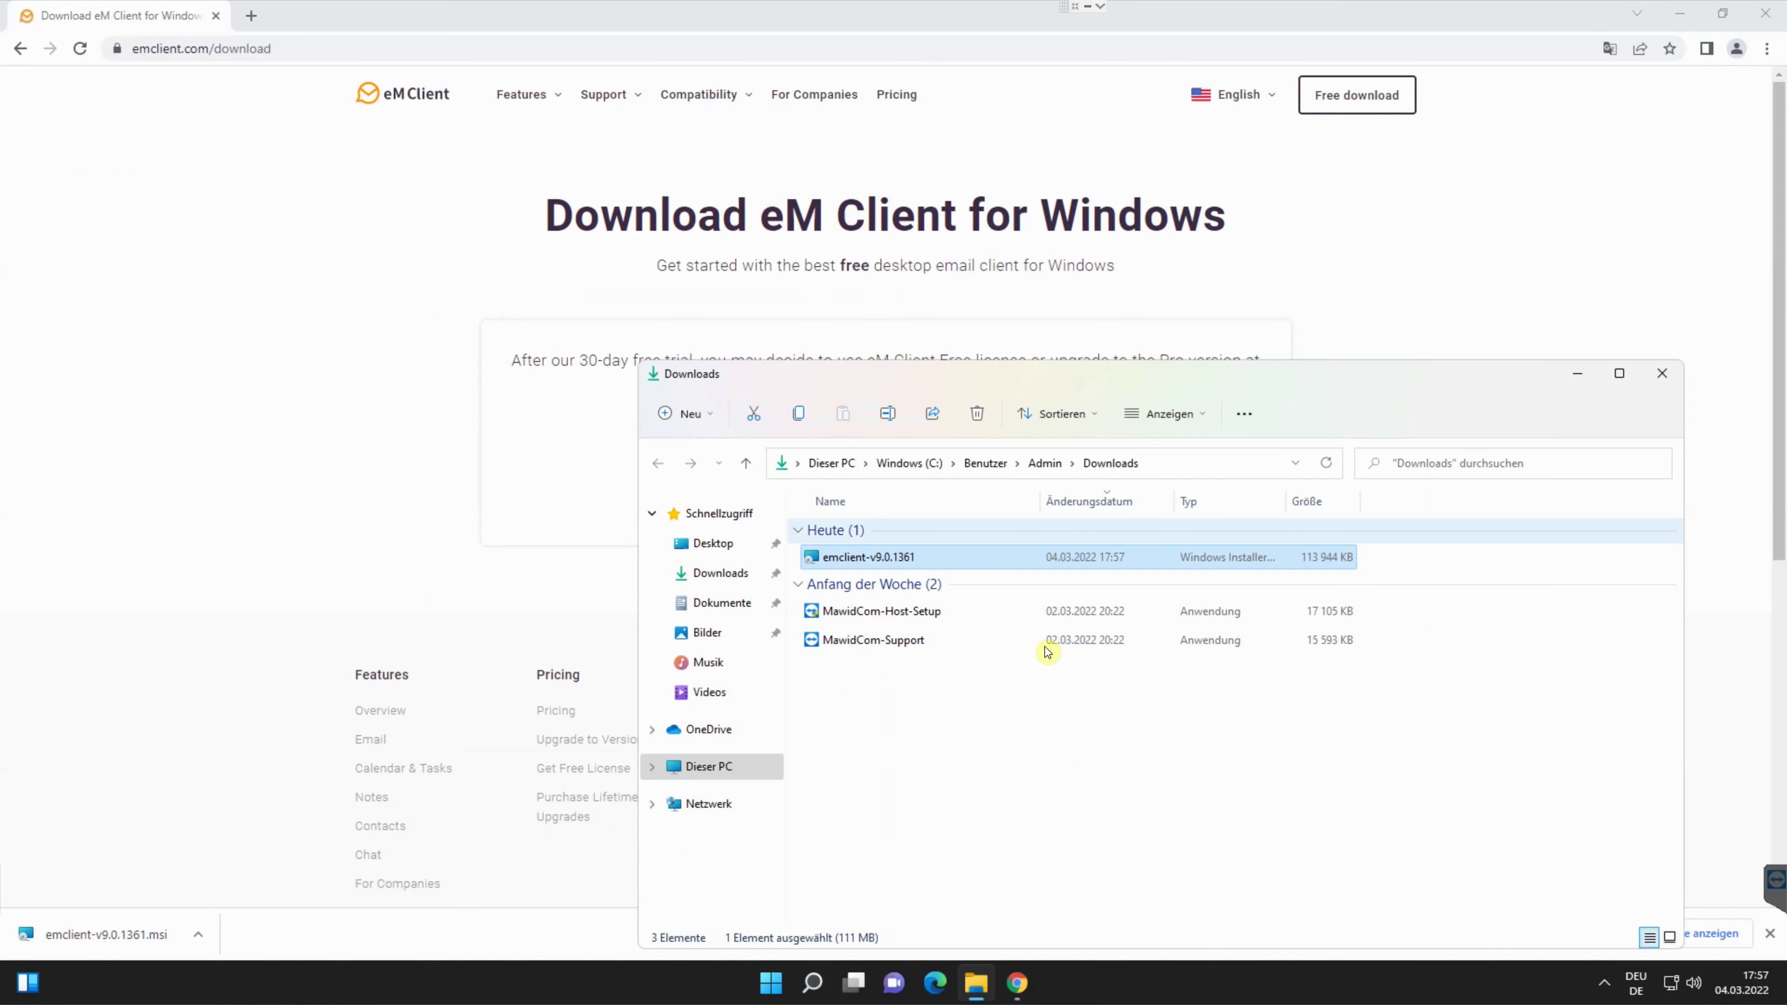
Run the eM Client .msi, accept the license, install, and approve the UAC prompt.
{"action": "double_click", "coordinate": [875, 558]}
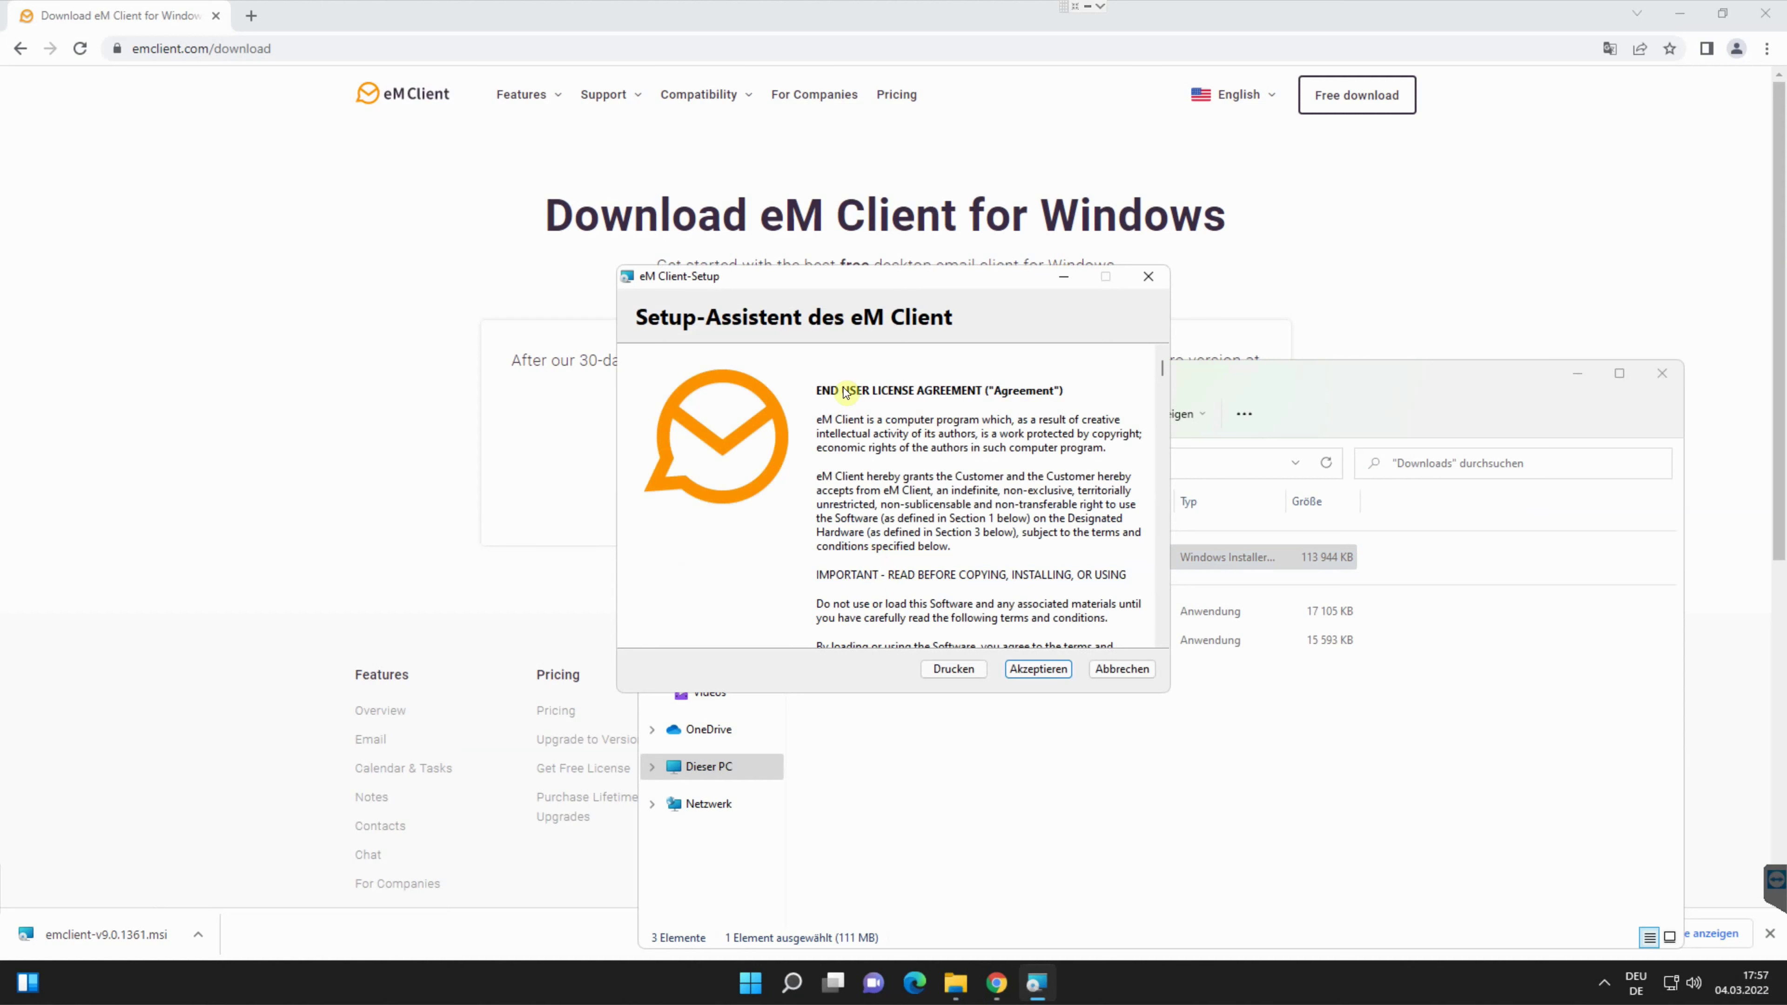
{"action": "left_click", "coordinate": [1048, 670]}
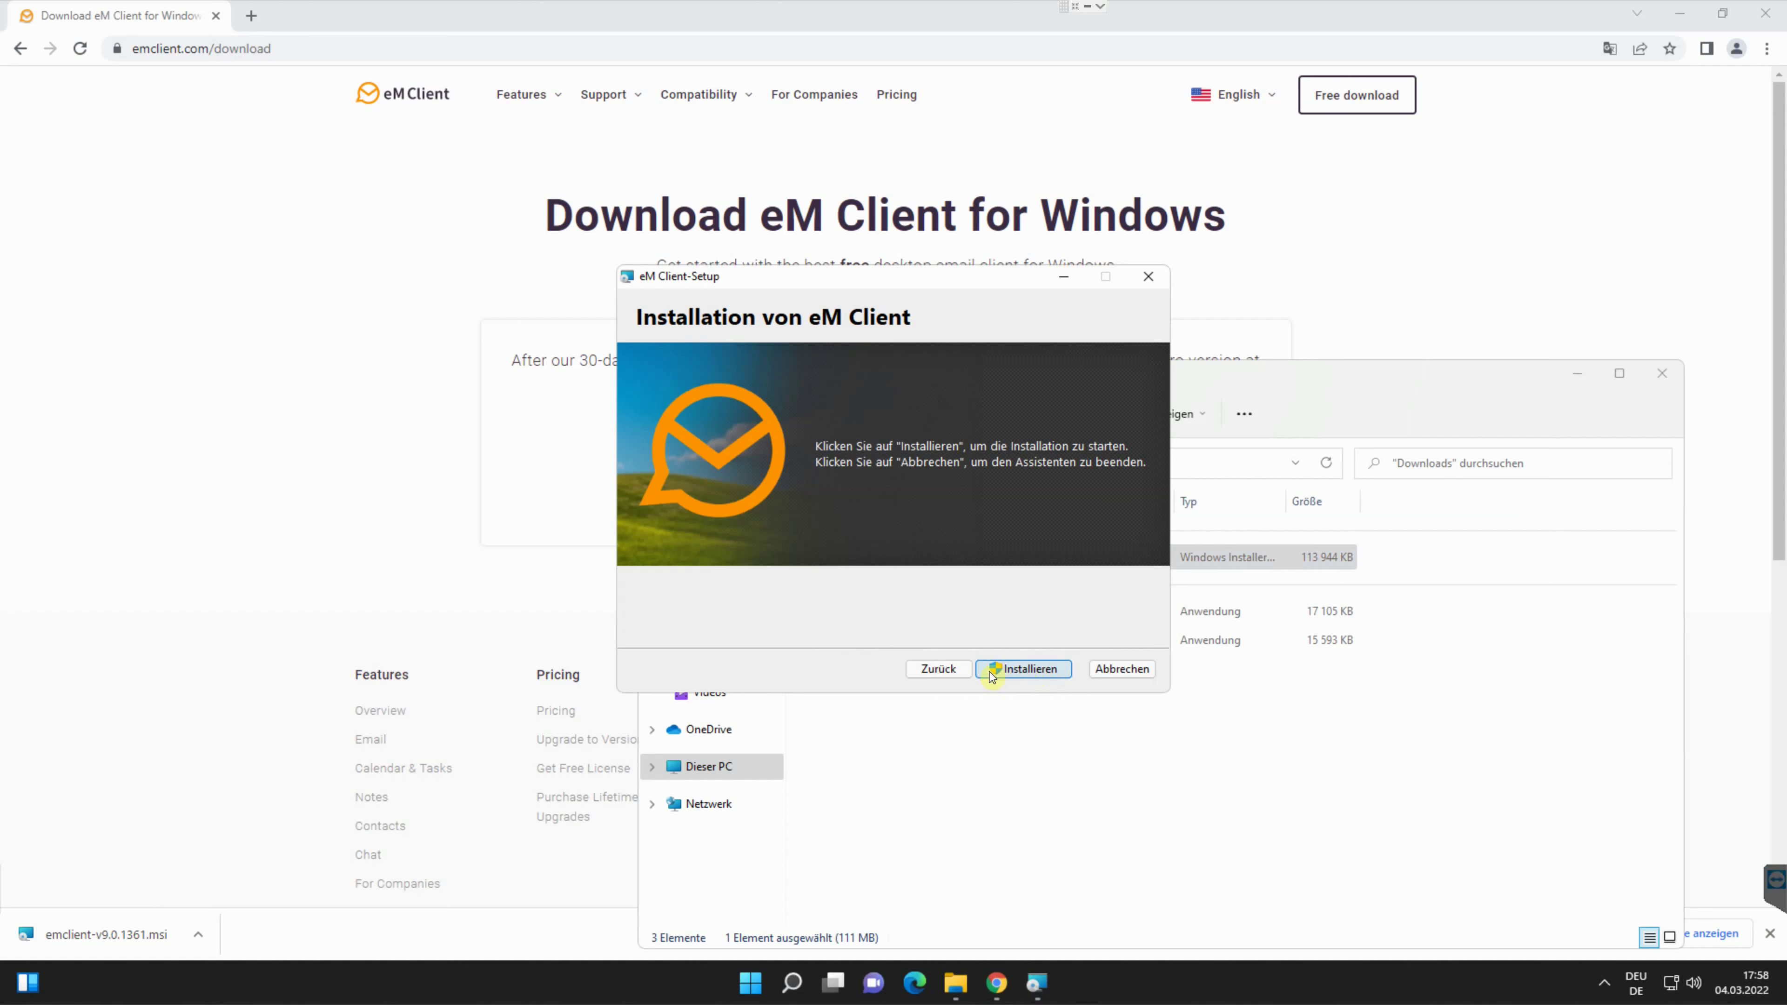
{"action": "left_click", "coordinate": [1032, 672]}
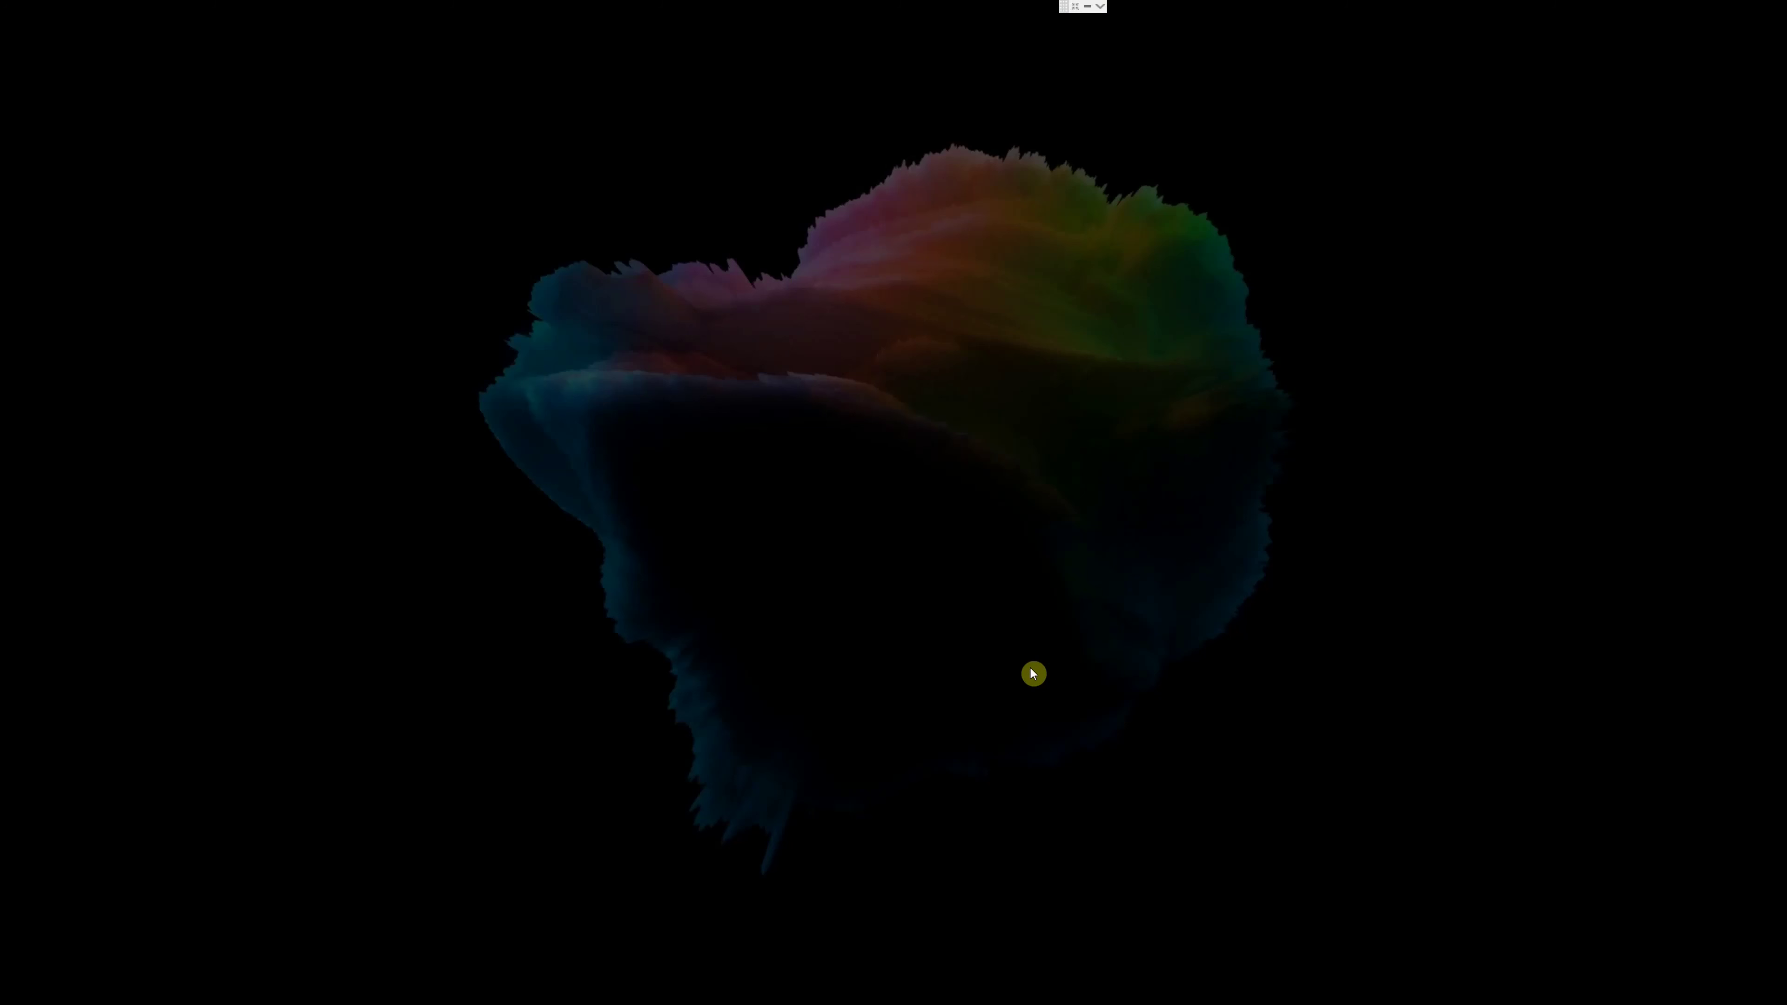
{"action": "left_click", "coordinate": [798, 656]}
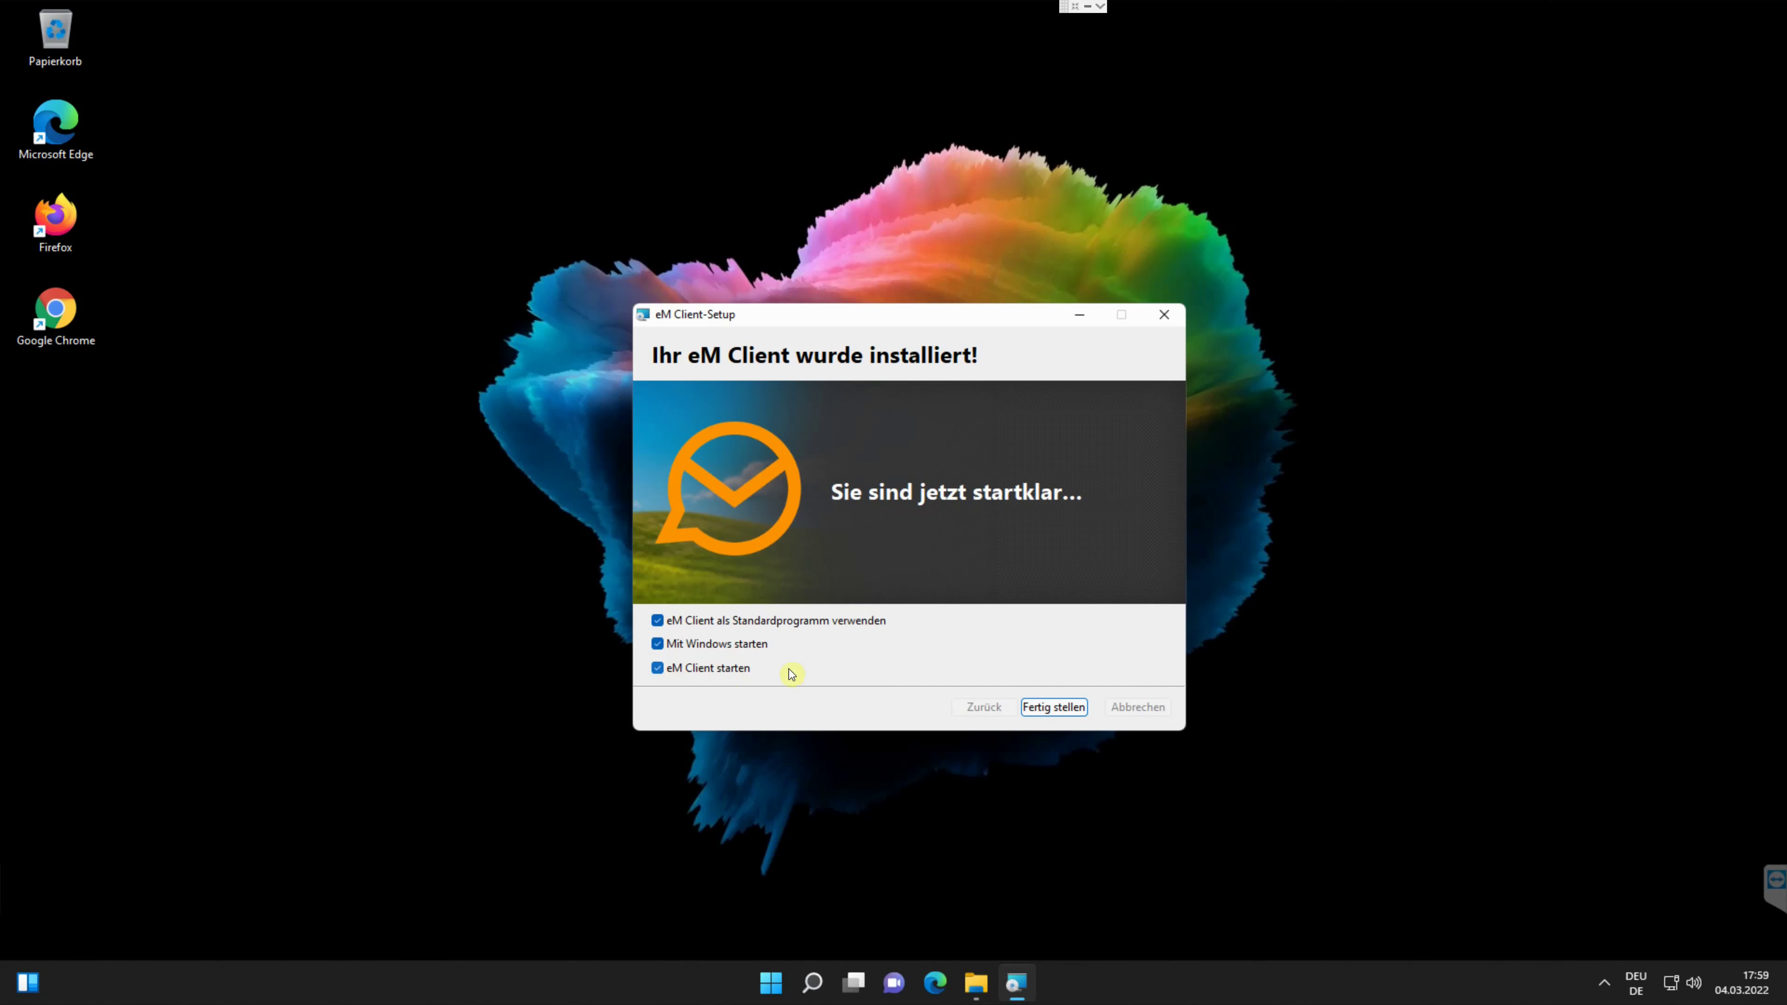
Launch eM Client, keep the Modern design, and skip importing data from other programs.
{"action": "left_click", "coordinate": [1061, 700]}
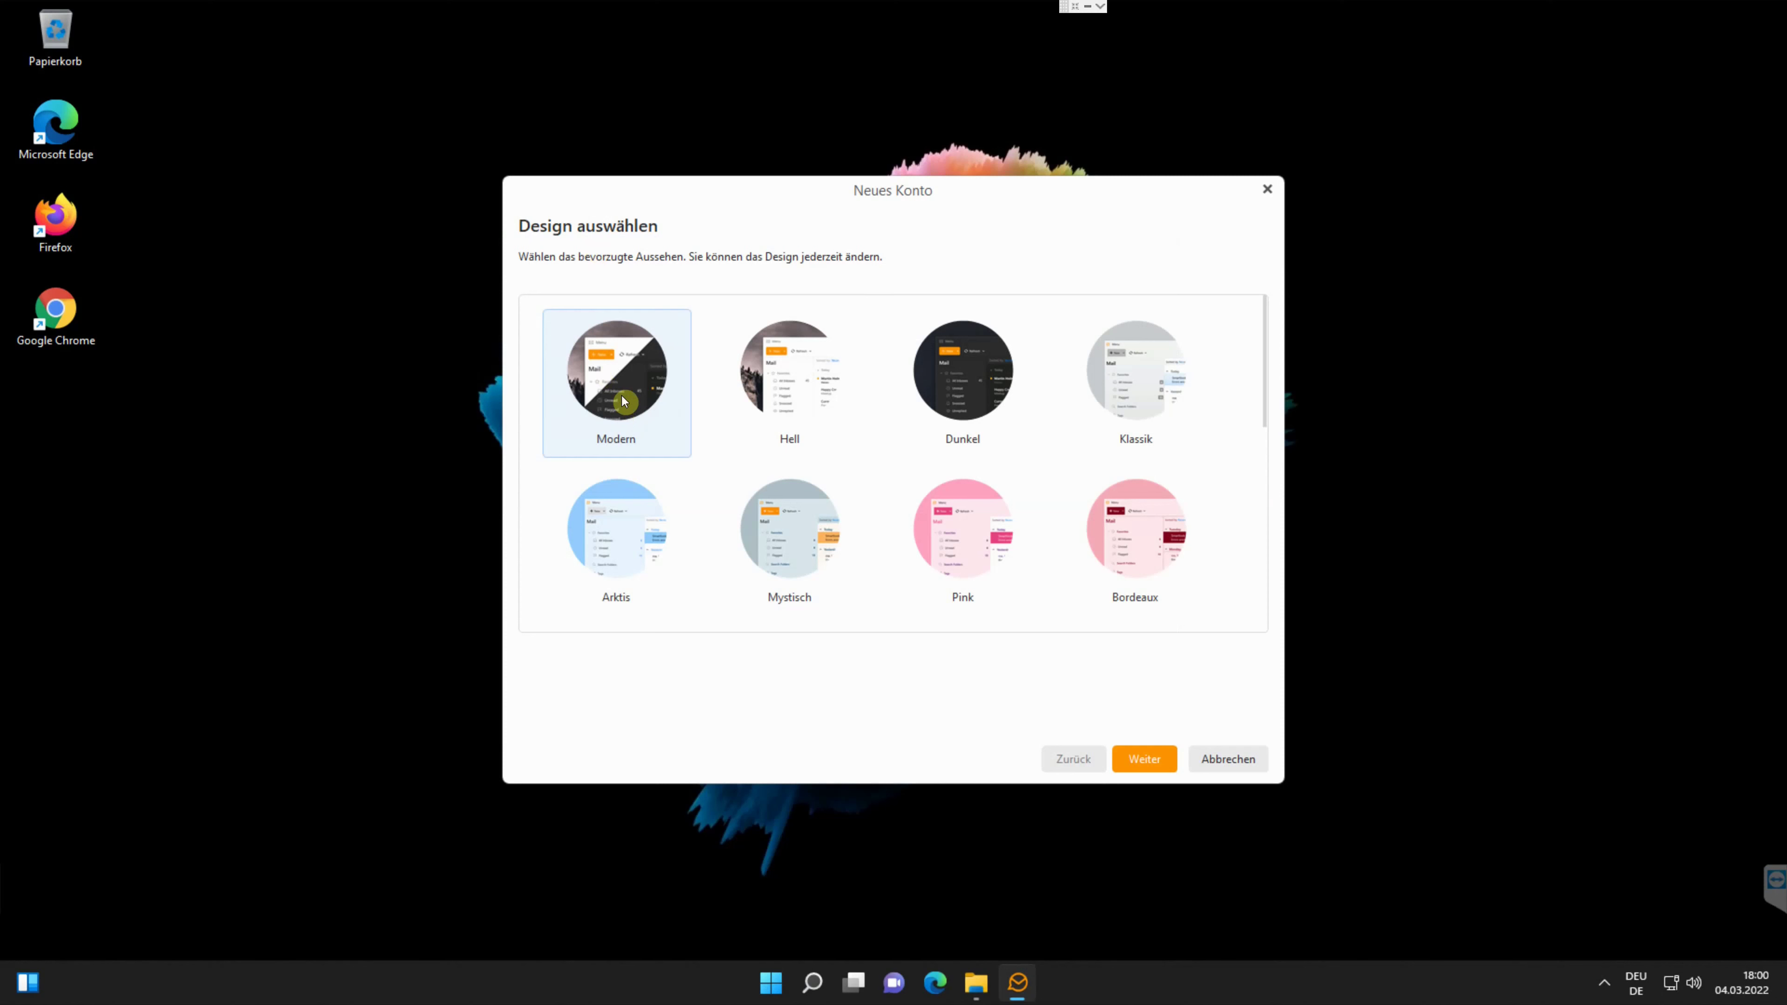
{"action": "left_click", "coordinate": [1146, 759]}
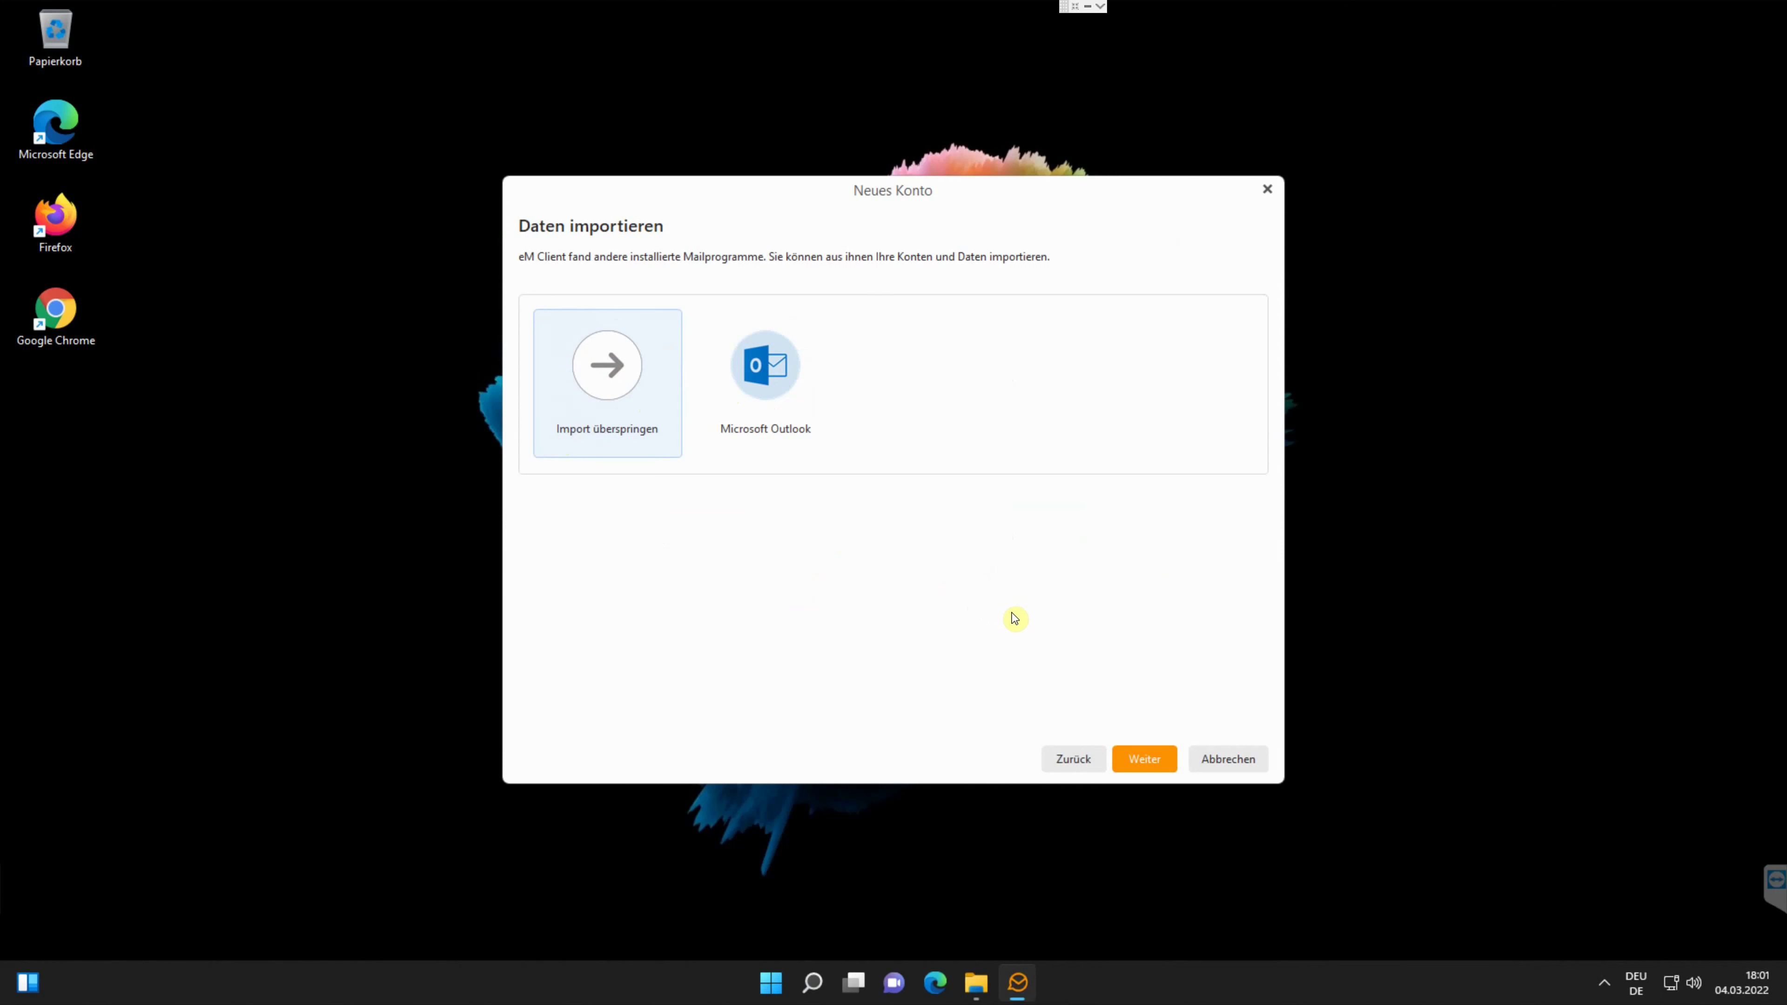
{"action": "left_click", "coordinate": [1147, 761]}
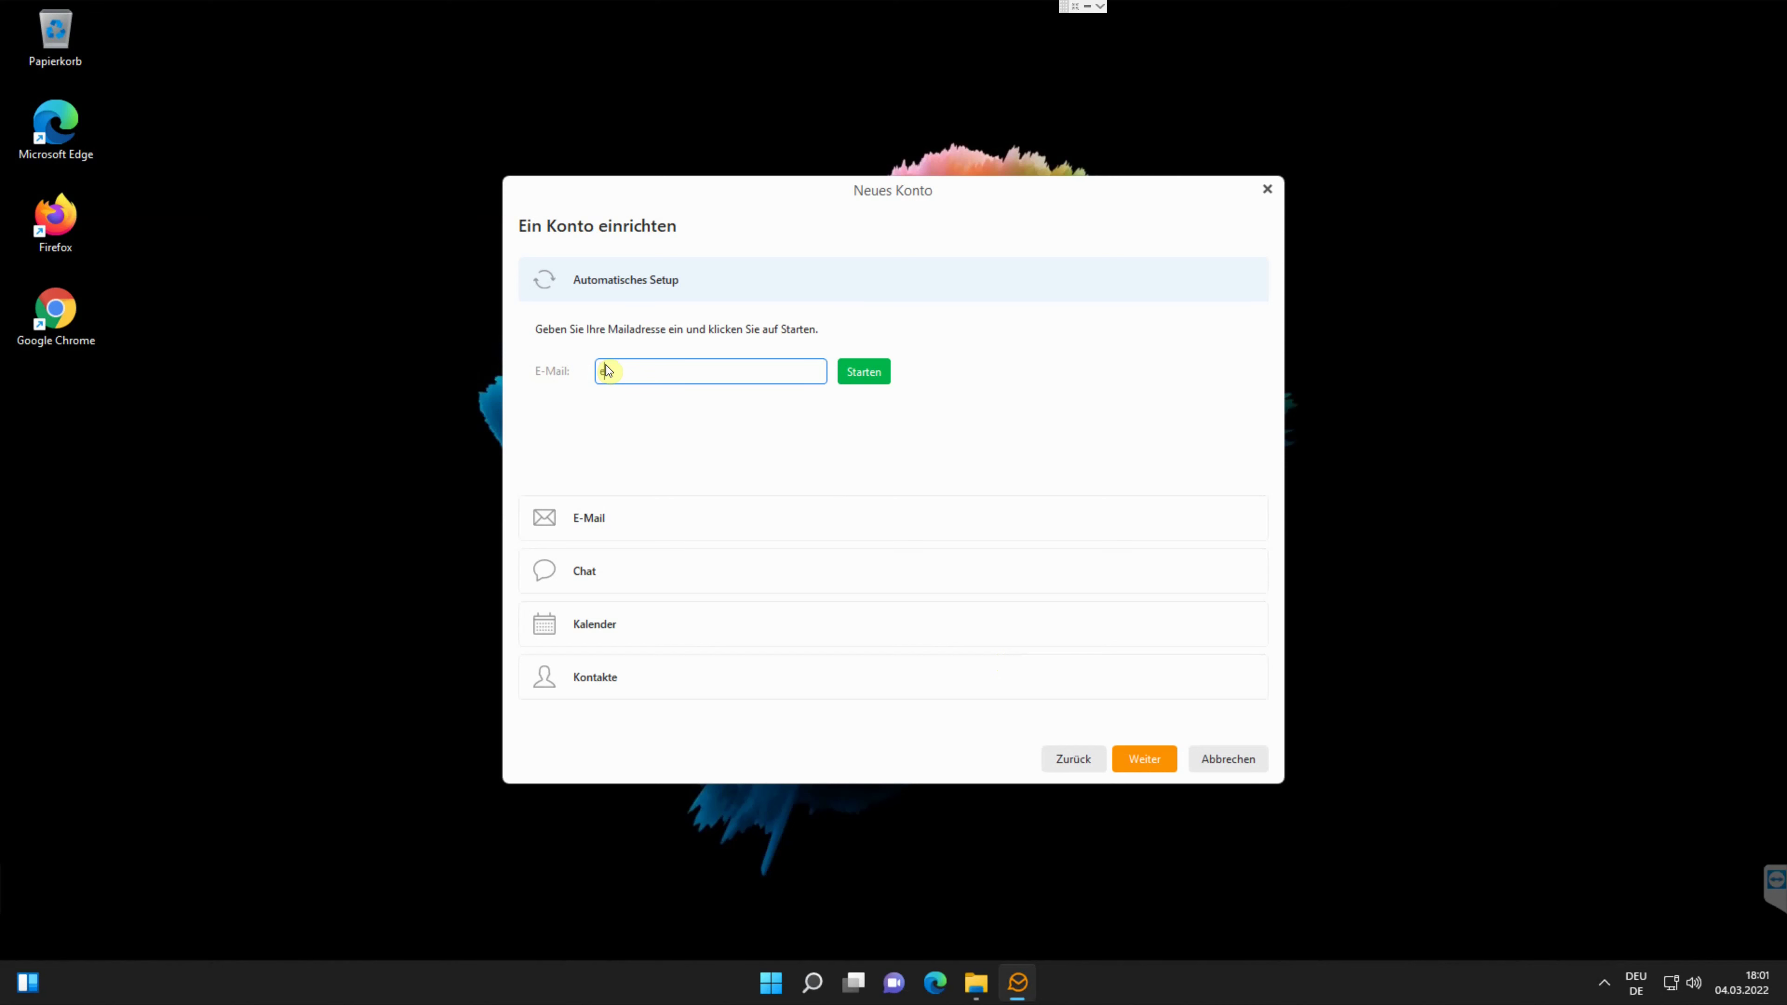
Enter the user's e-mail address, start automatic setup, and tick not to ask about the certificate again.
{"action": "left_click", "coordinate": [1149, 764]}
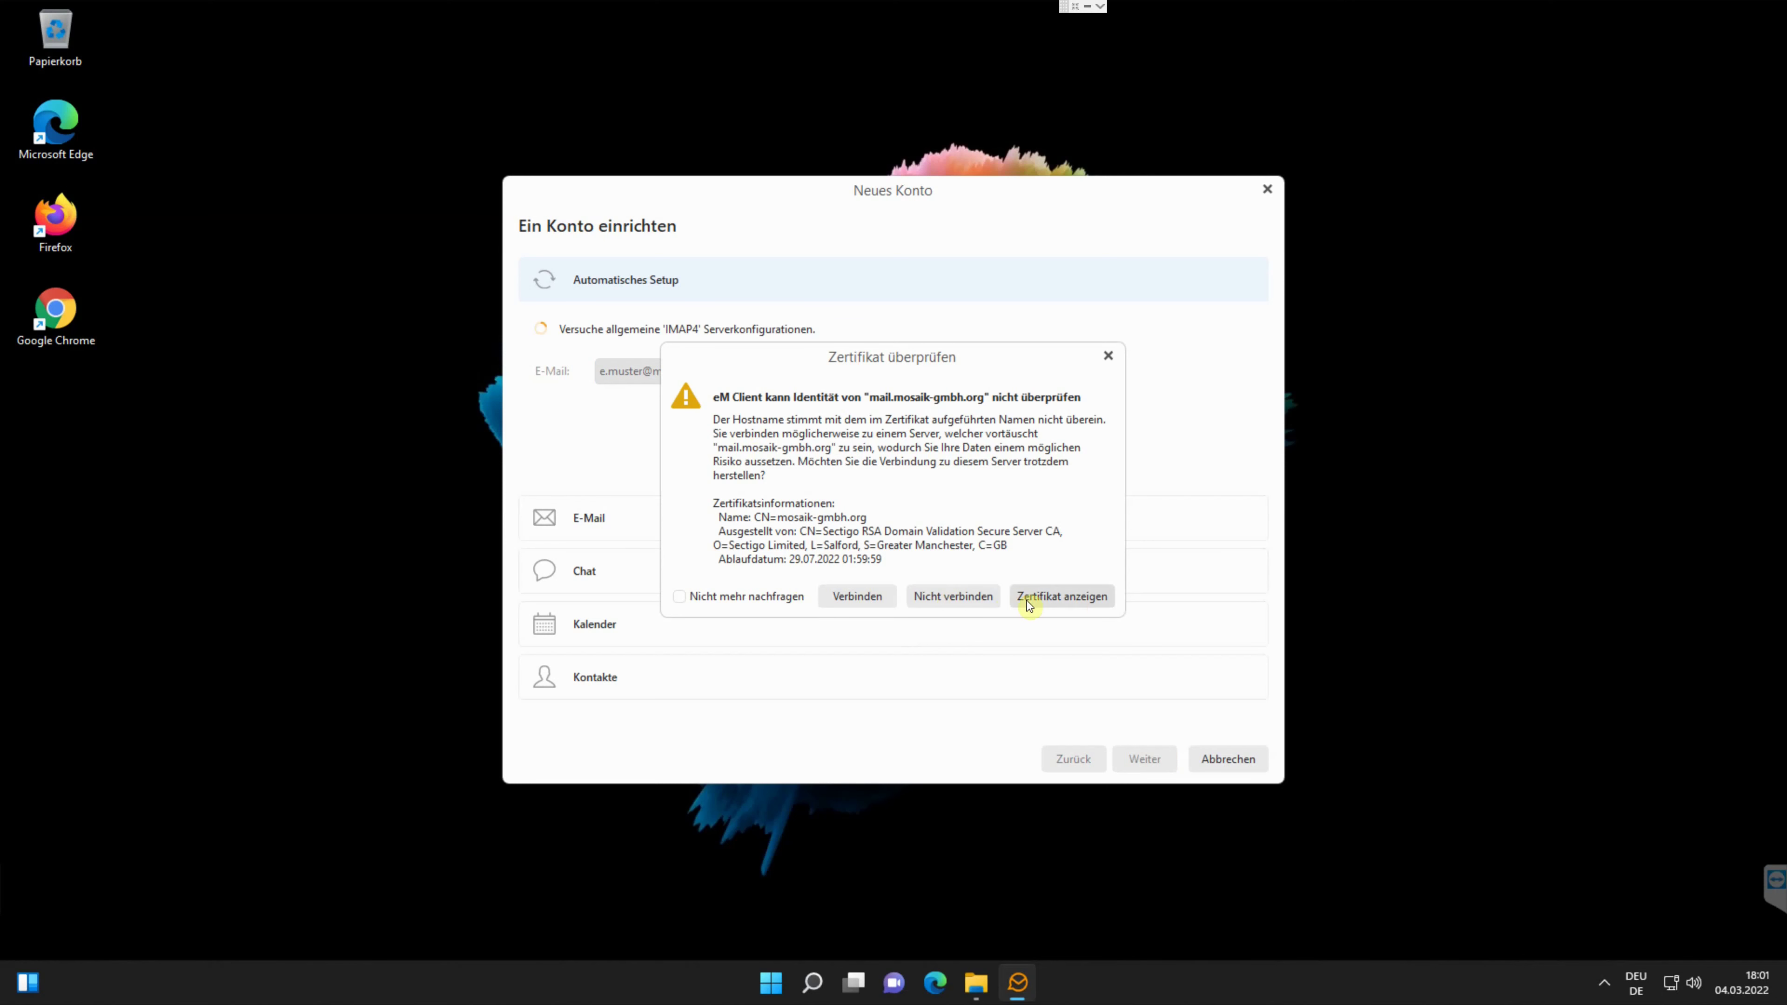
{"action": "left_click", "coordinate": [680, 597]}
Connect despite the certificate warning, enter the account password, and confirm sending the credentials.
{"action": "left_click", "coordinate": [858, 597]}
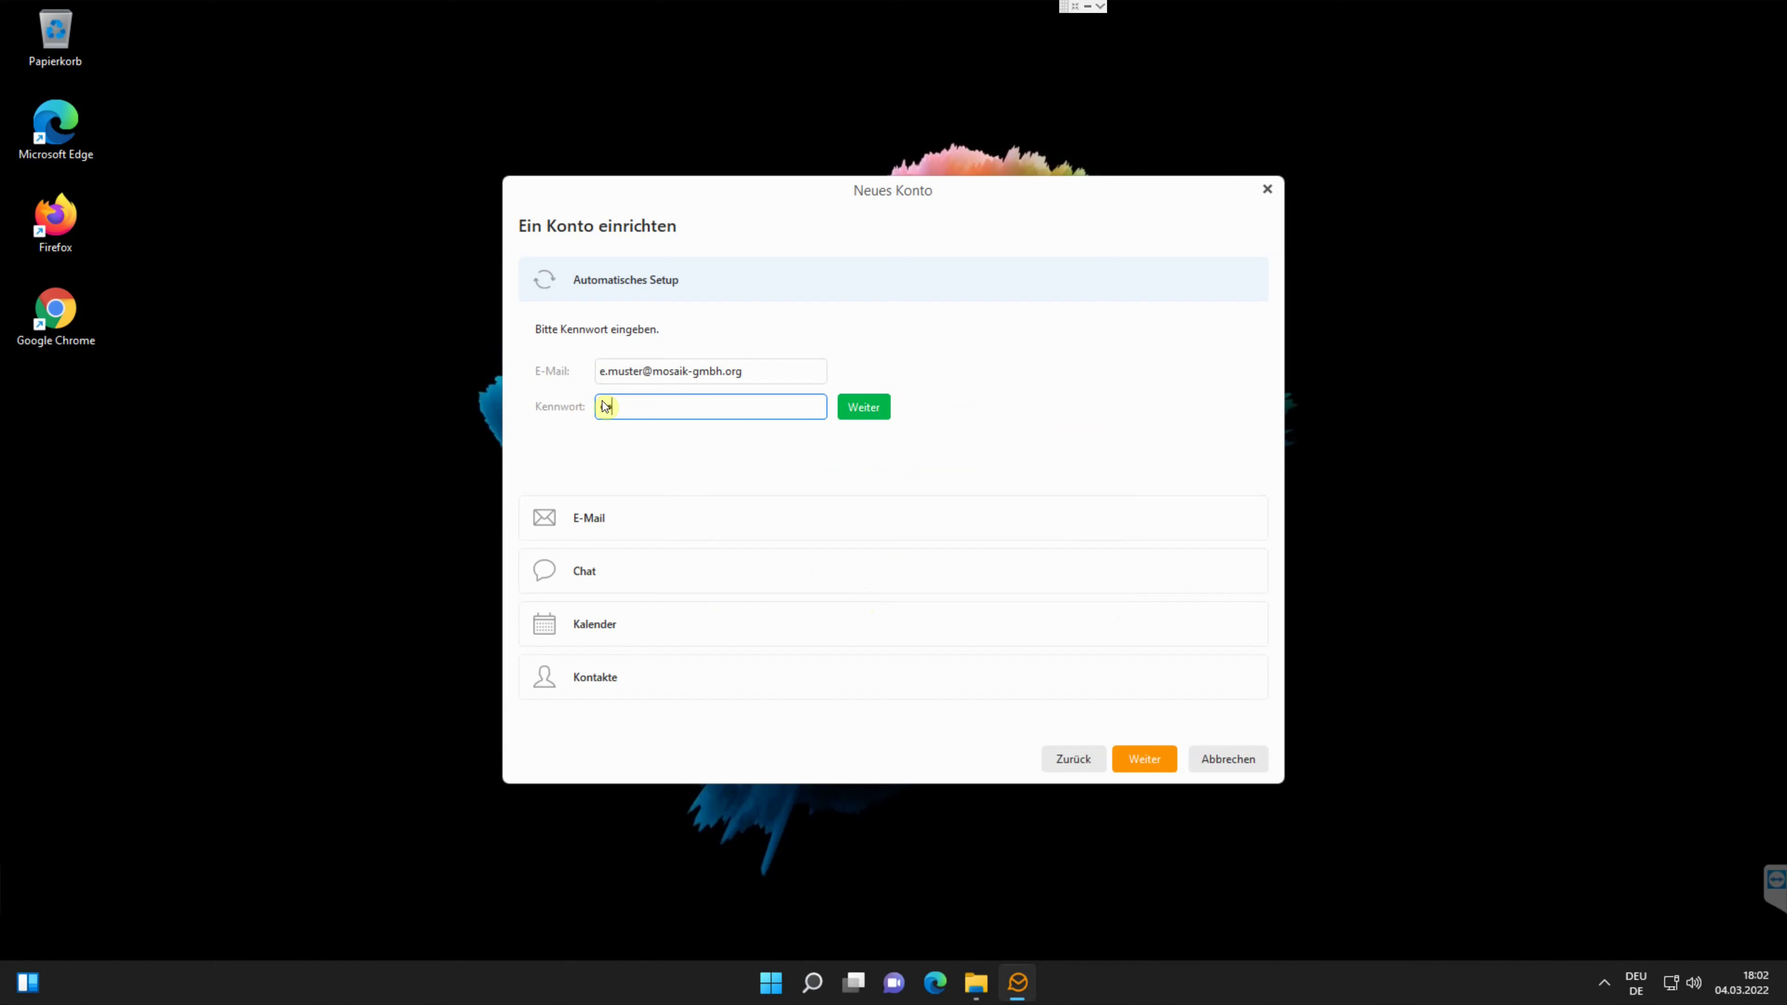
{"action": "type", "text": "••••••••••"}
{"action": "left_click", "coordinate": [1145, 761]}
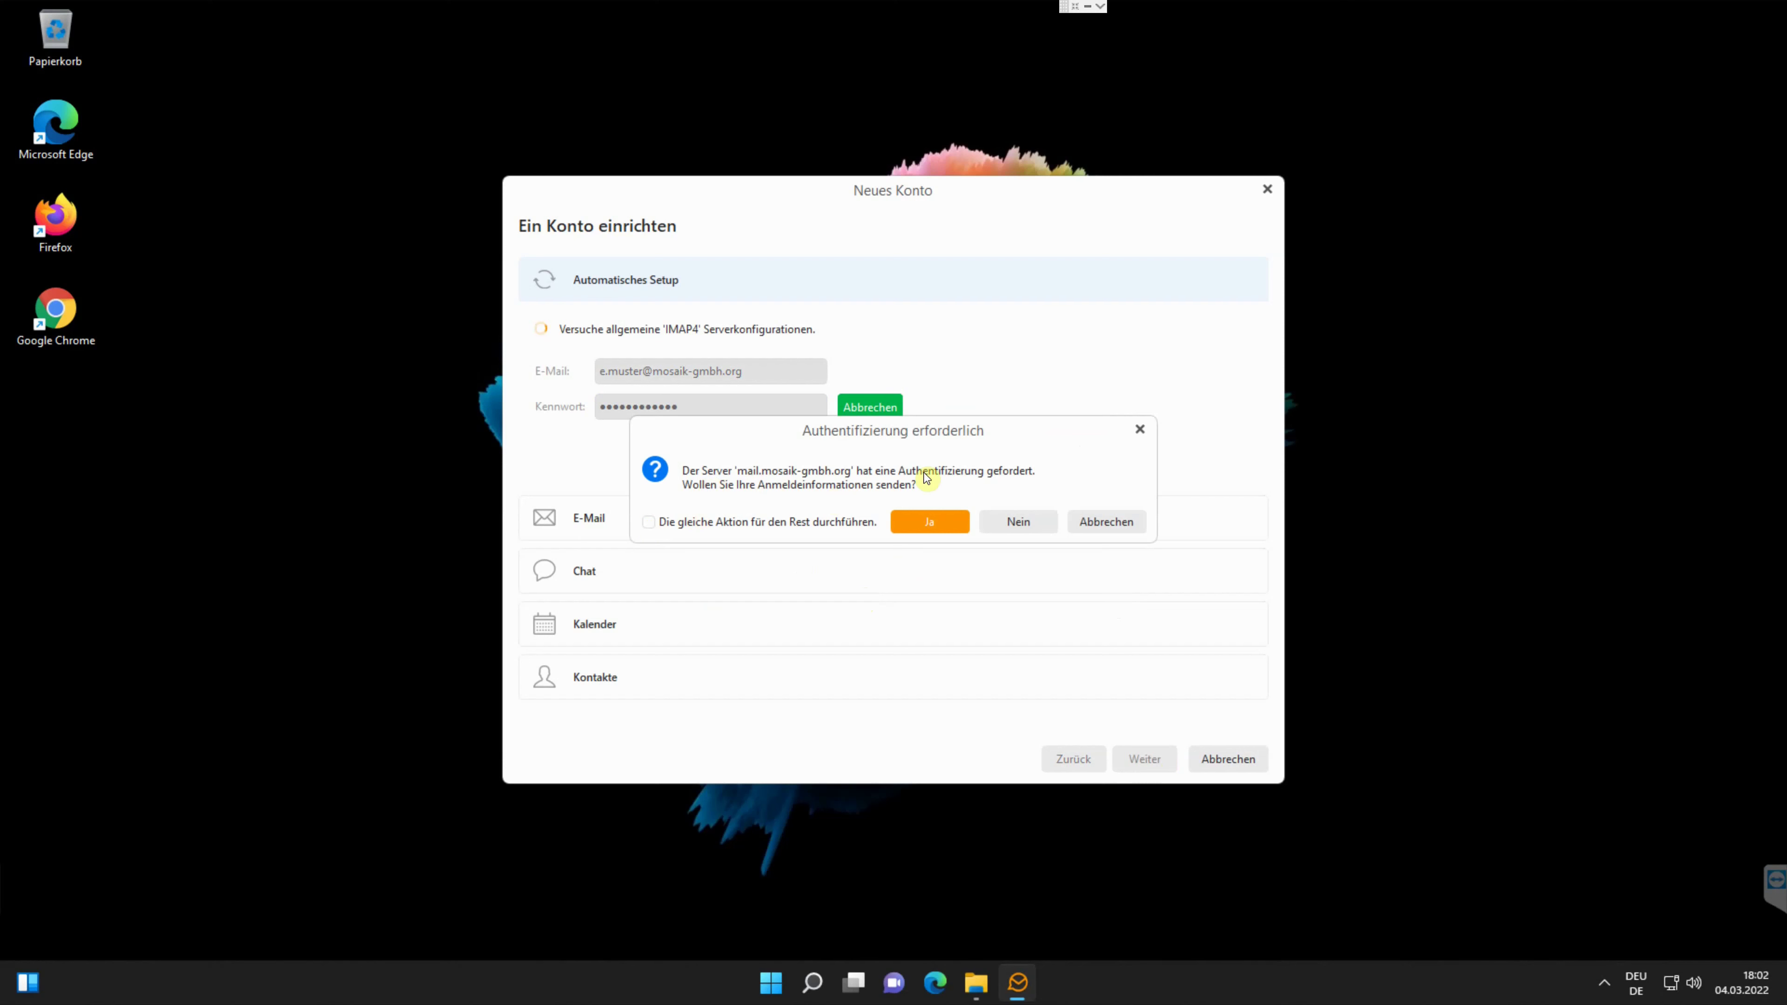
{"action": "left_click", "coordinate": [927, 524]}
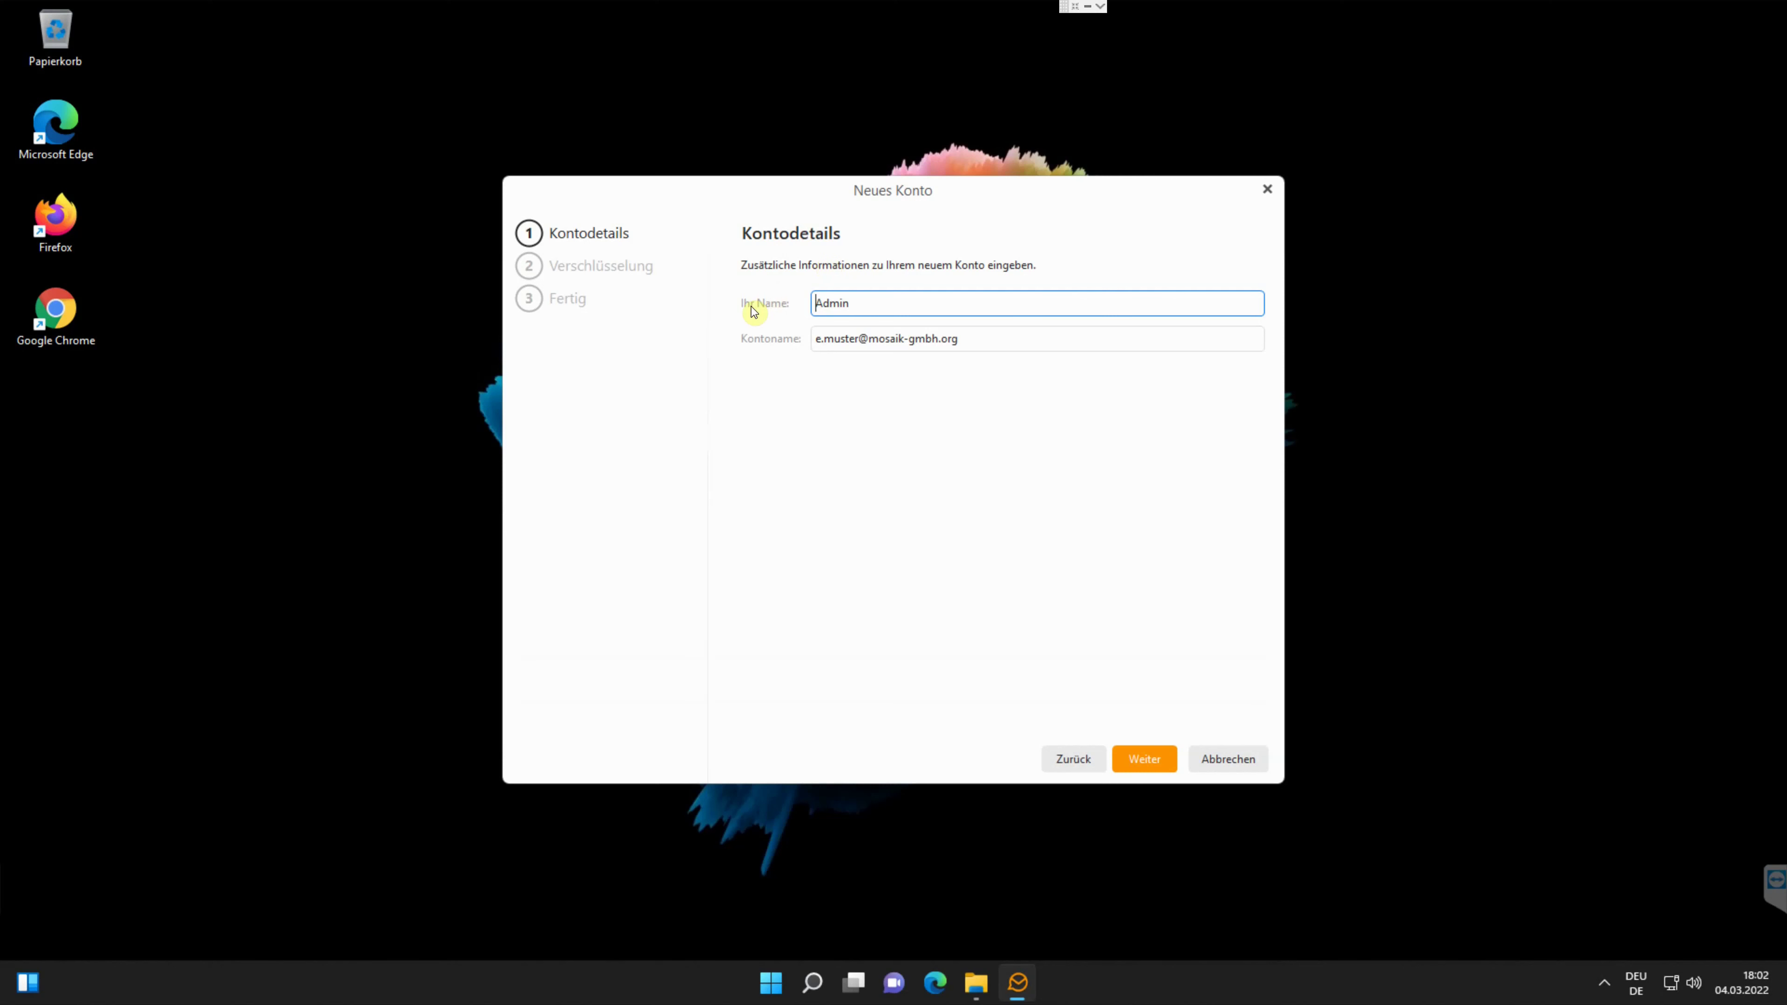
Replace the prefilled name Admin with the account holder's full name and continue to Verschlüsselung.
{"action": "left_click", "coordinate": [862, 302]}
{"action": "left_click_drag", "start_coordinate": [862, 302], "coordinate": [806, 311]}
{"action": "left_click", "coordinate": [1143, 761]}
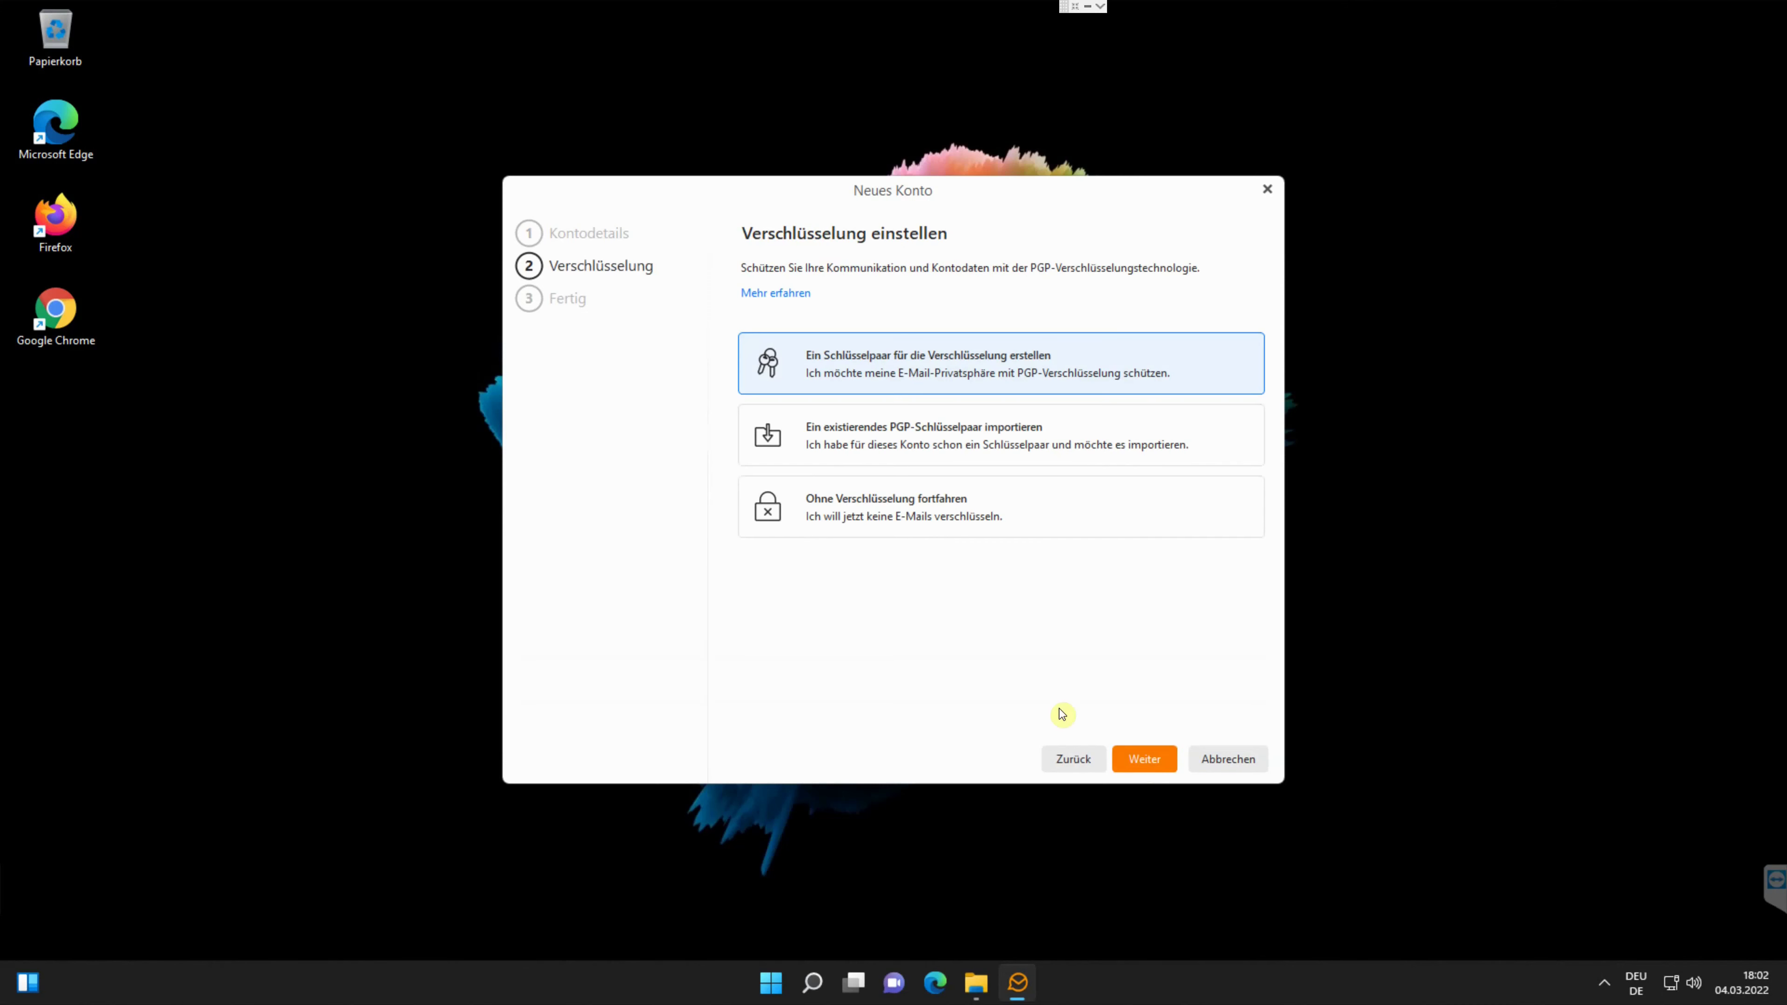
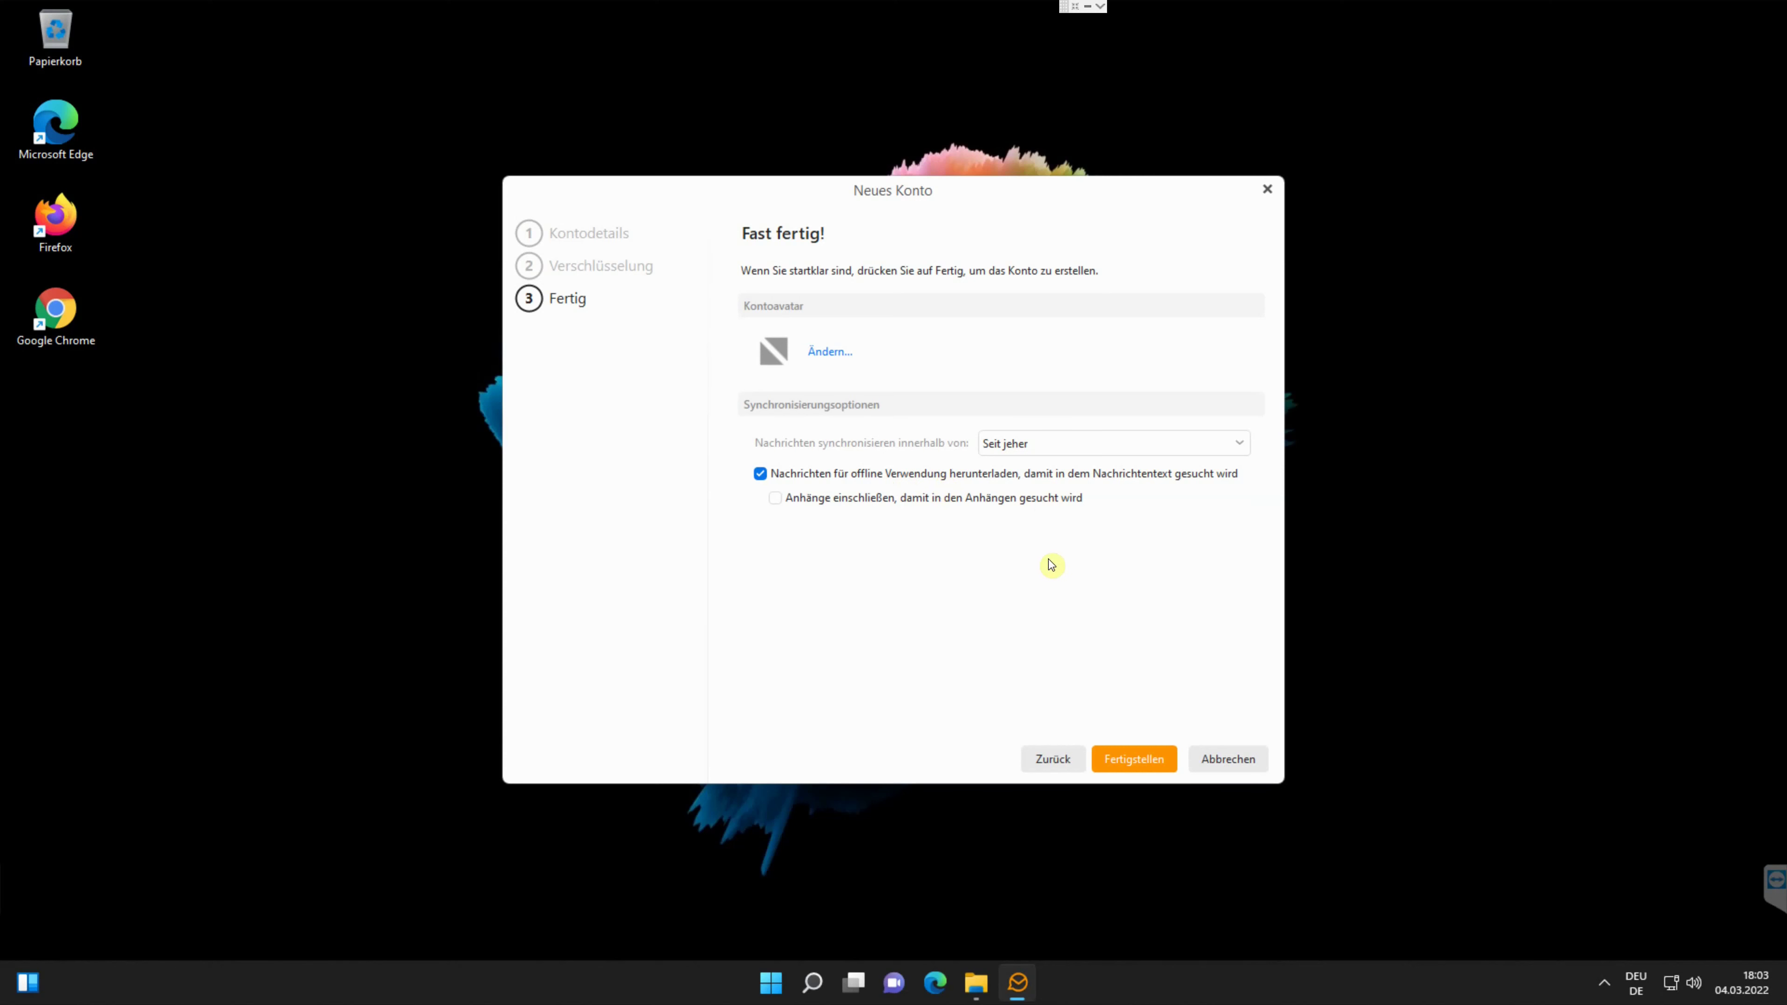
Finish the Neues Konto wizard so the new mail account is created.
{"action": "left_click", "coordinate": [1132, 763]}
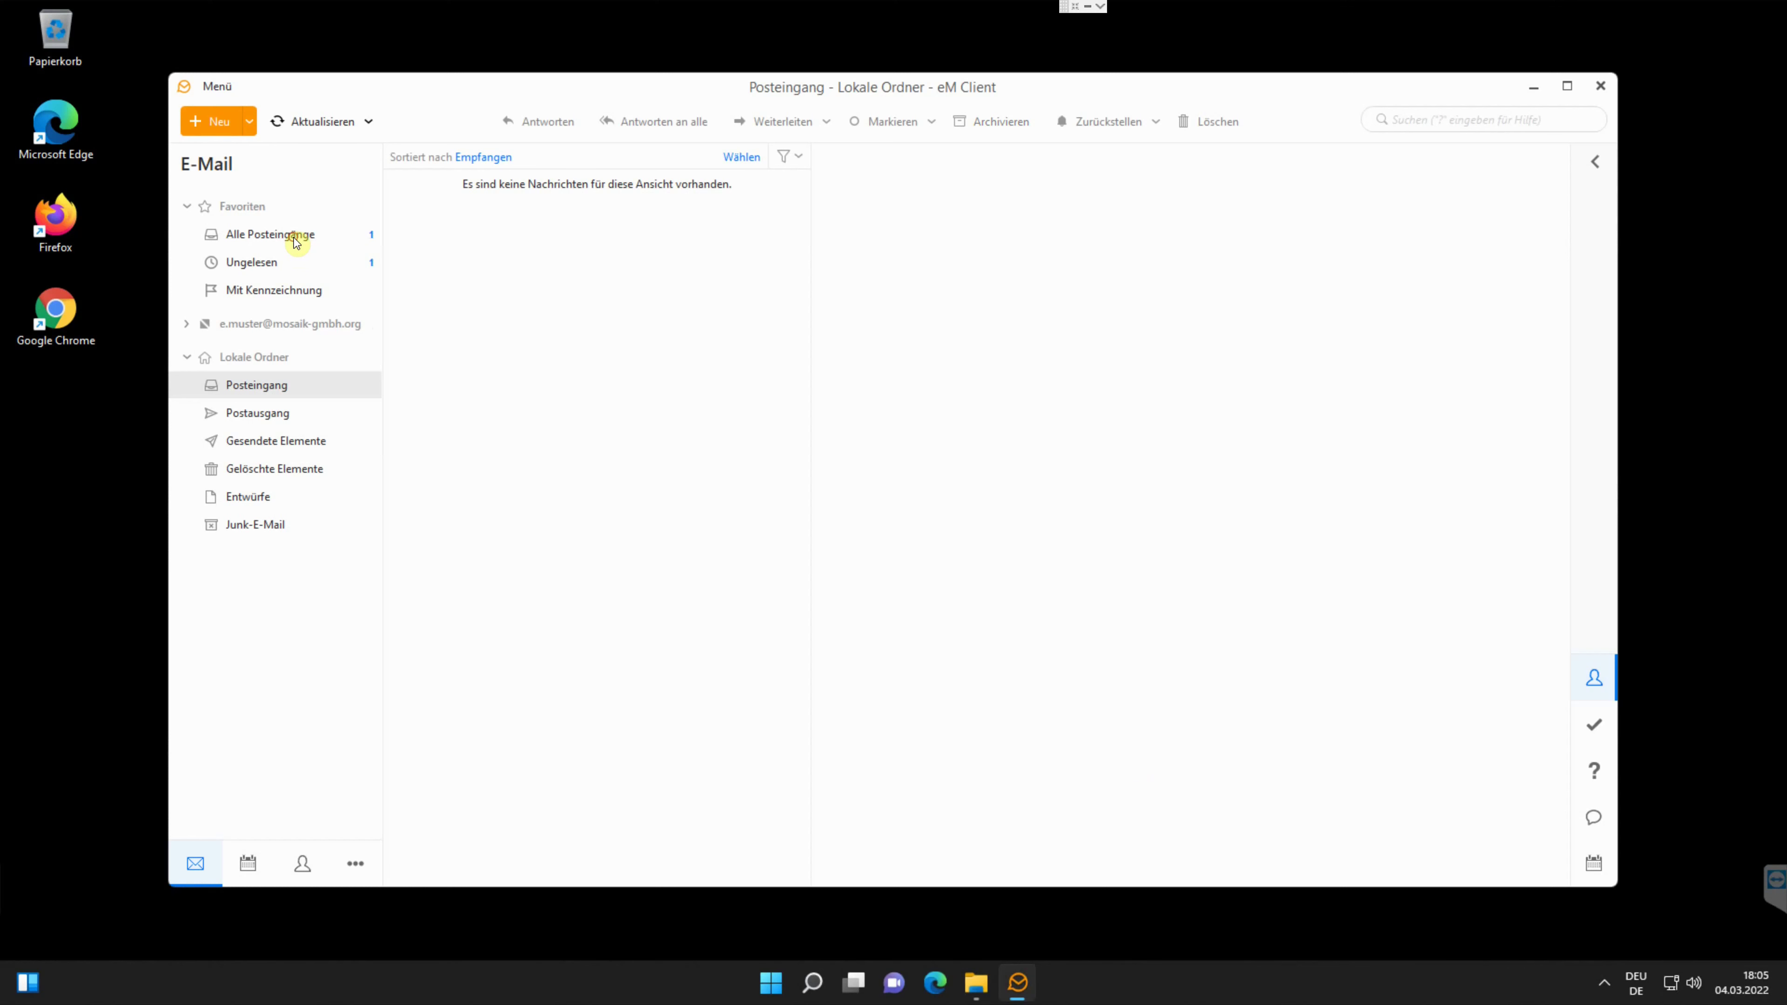
Show Alle Posteingänge under Favoriten with the eM Client welcome message open.
{"action": "left_click", "coordinate": [293, 237]}
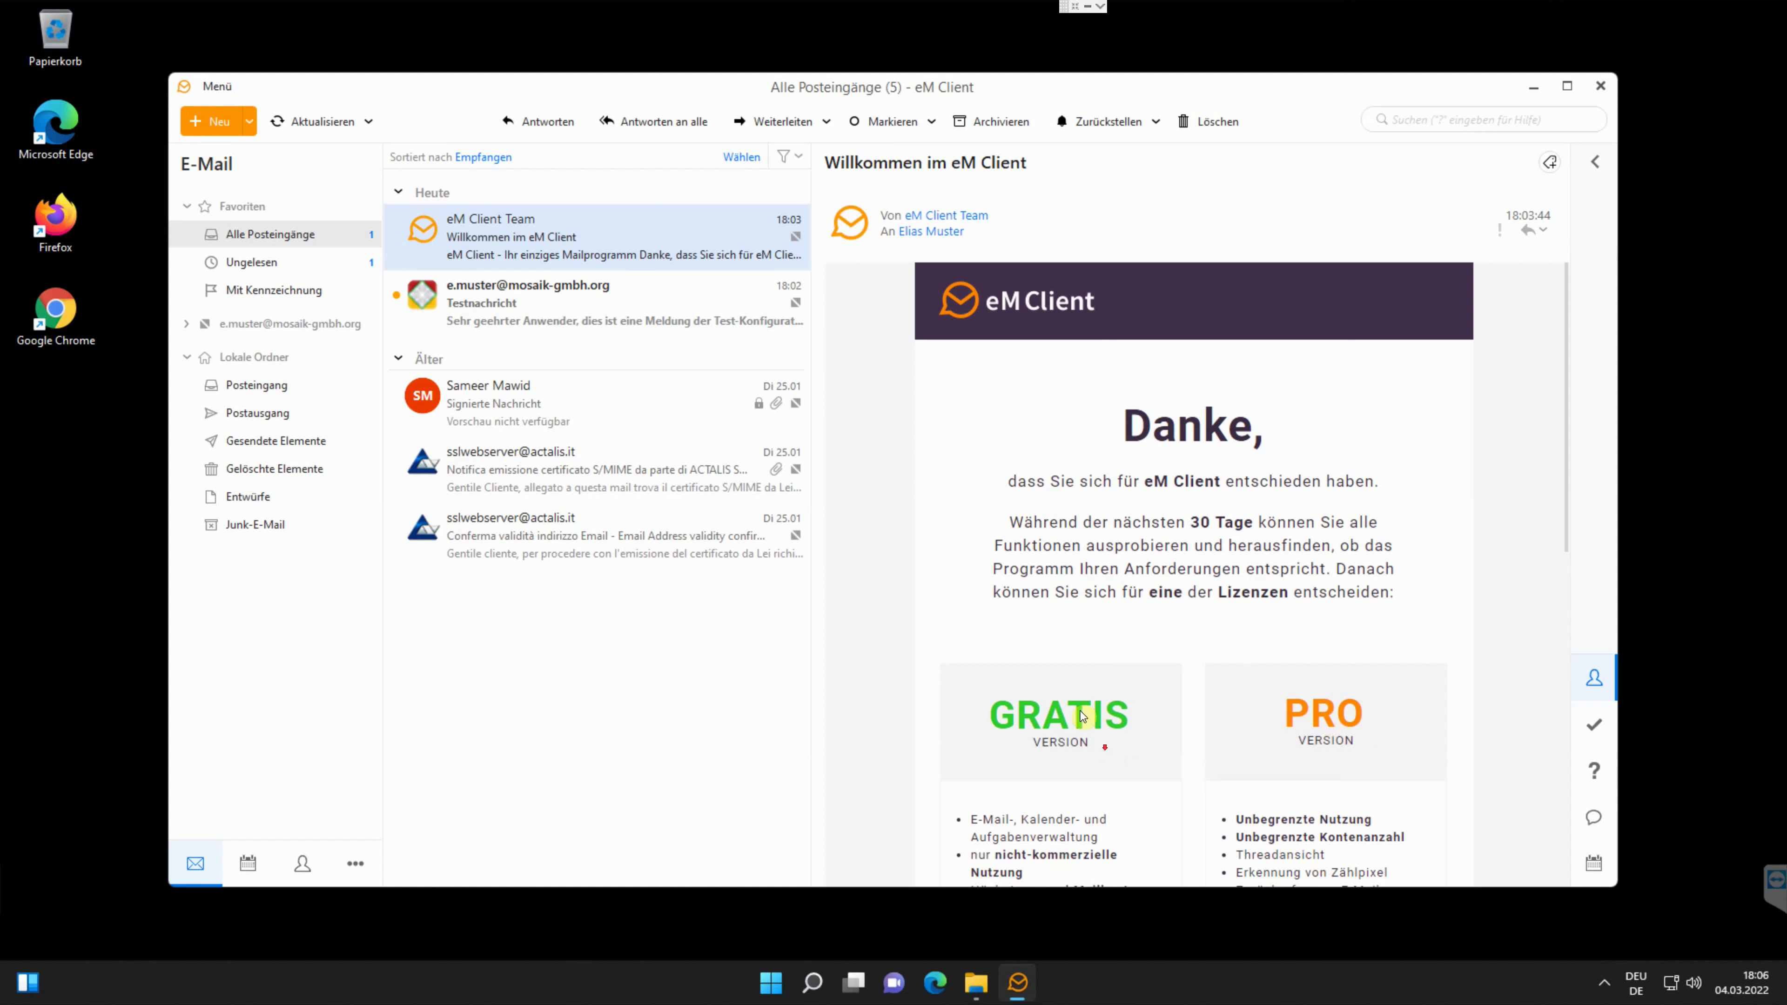
{"action": "scroll", "coordinate": [1094, 725], "scroll_direction": "down", "scroll_amount": 3}
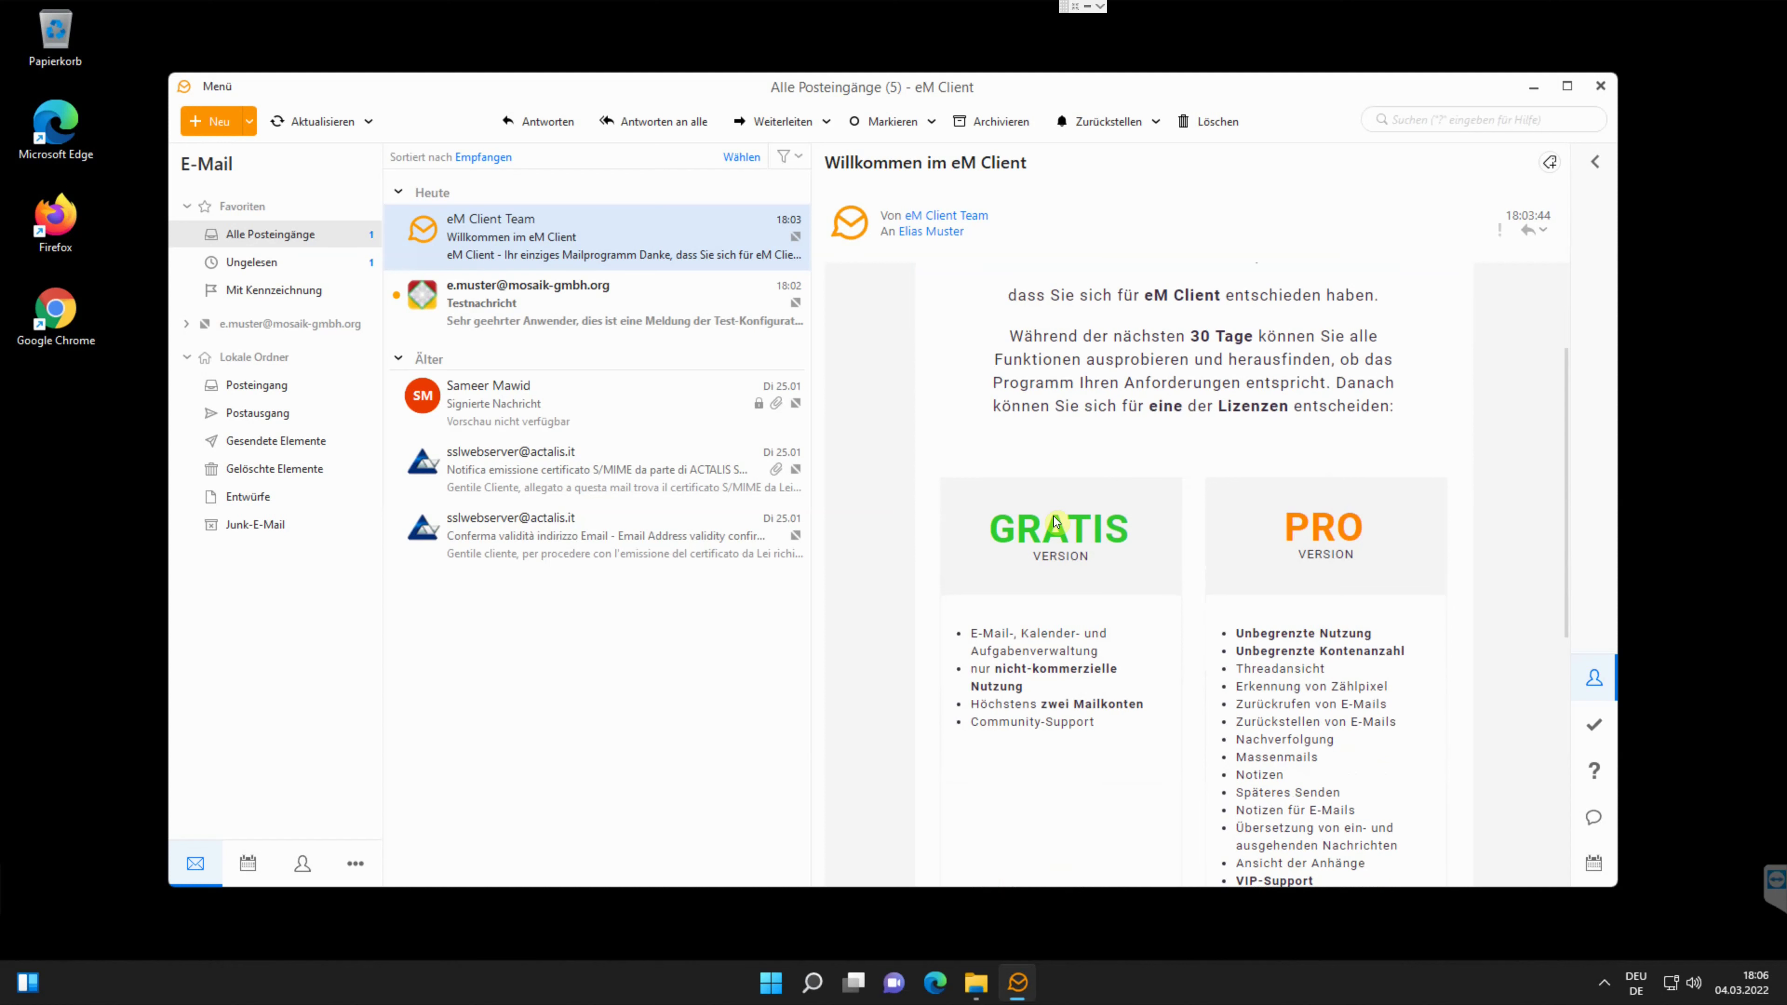
{"action": "scroll", "coordinate": [1075, 665], "scroll_direction": "down", "scroll_amount": 4}
{"action": "scroll", "coordinate": [1074, 665], "scroll_direction": "down", "scroll_amount": 1}
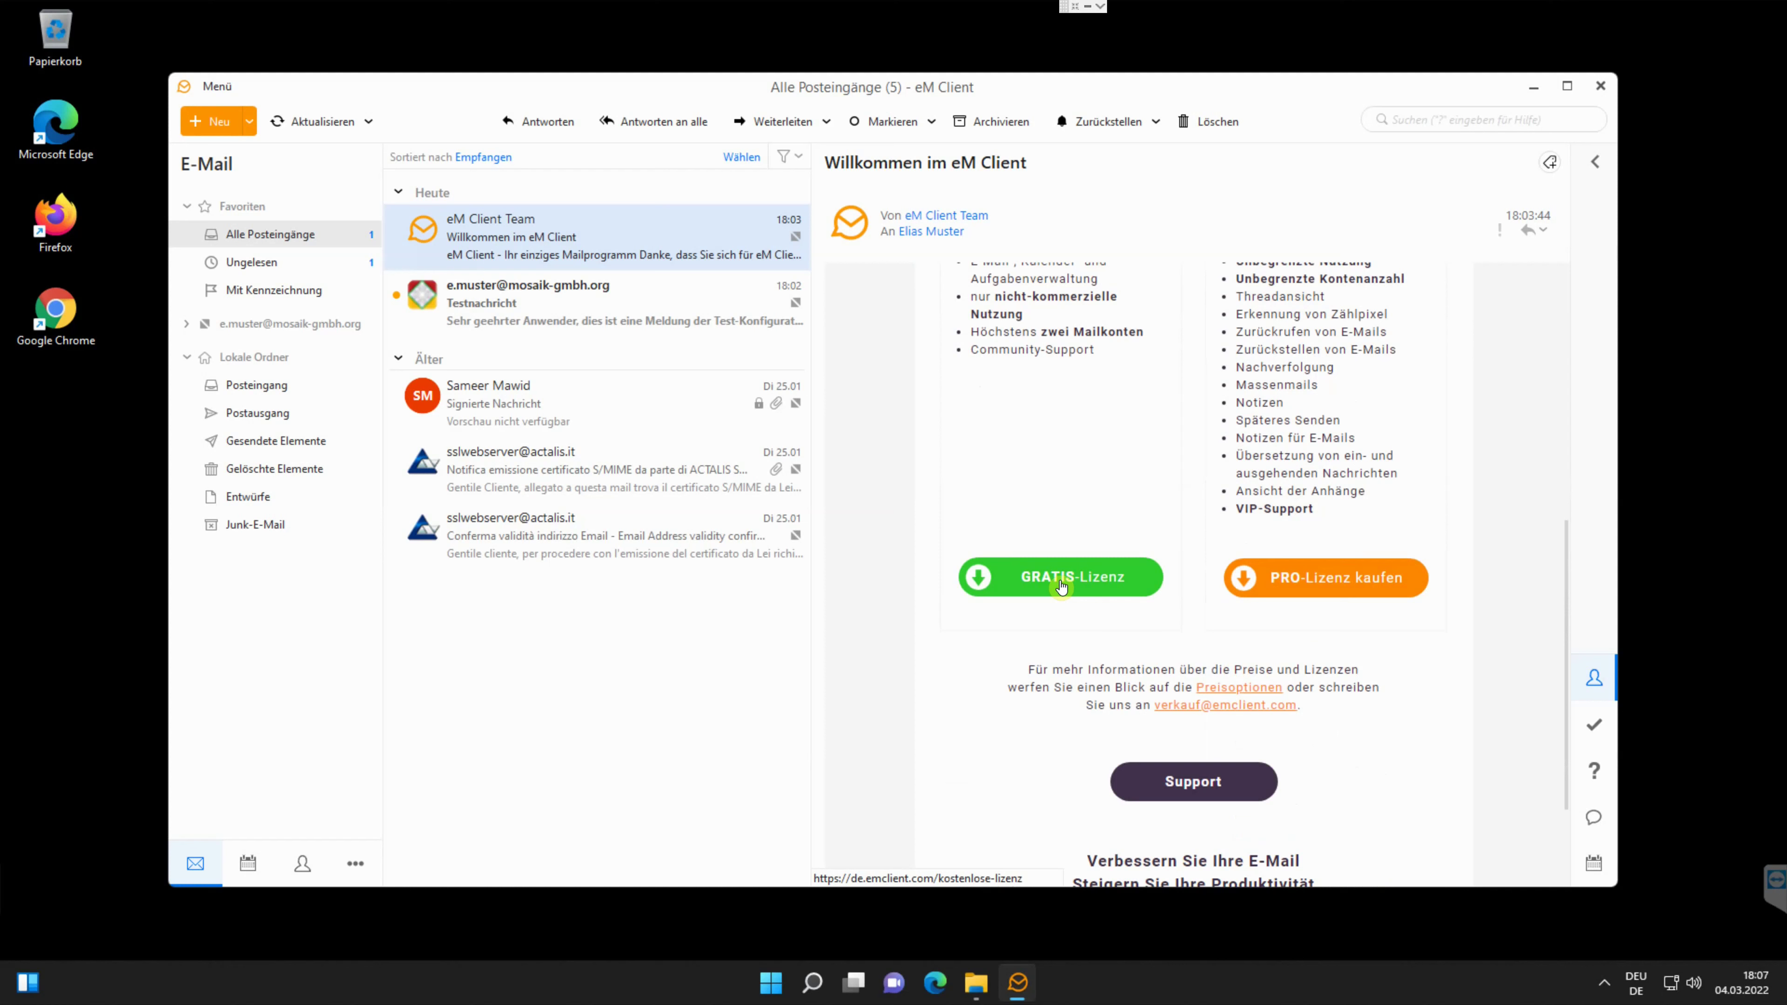
{"action": "scroll", "coordinate": [1059, 581], "scroll_direction": "up", "scroll_amount": 1}
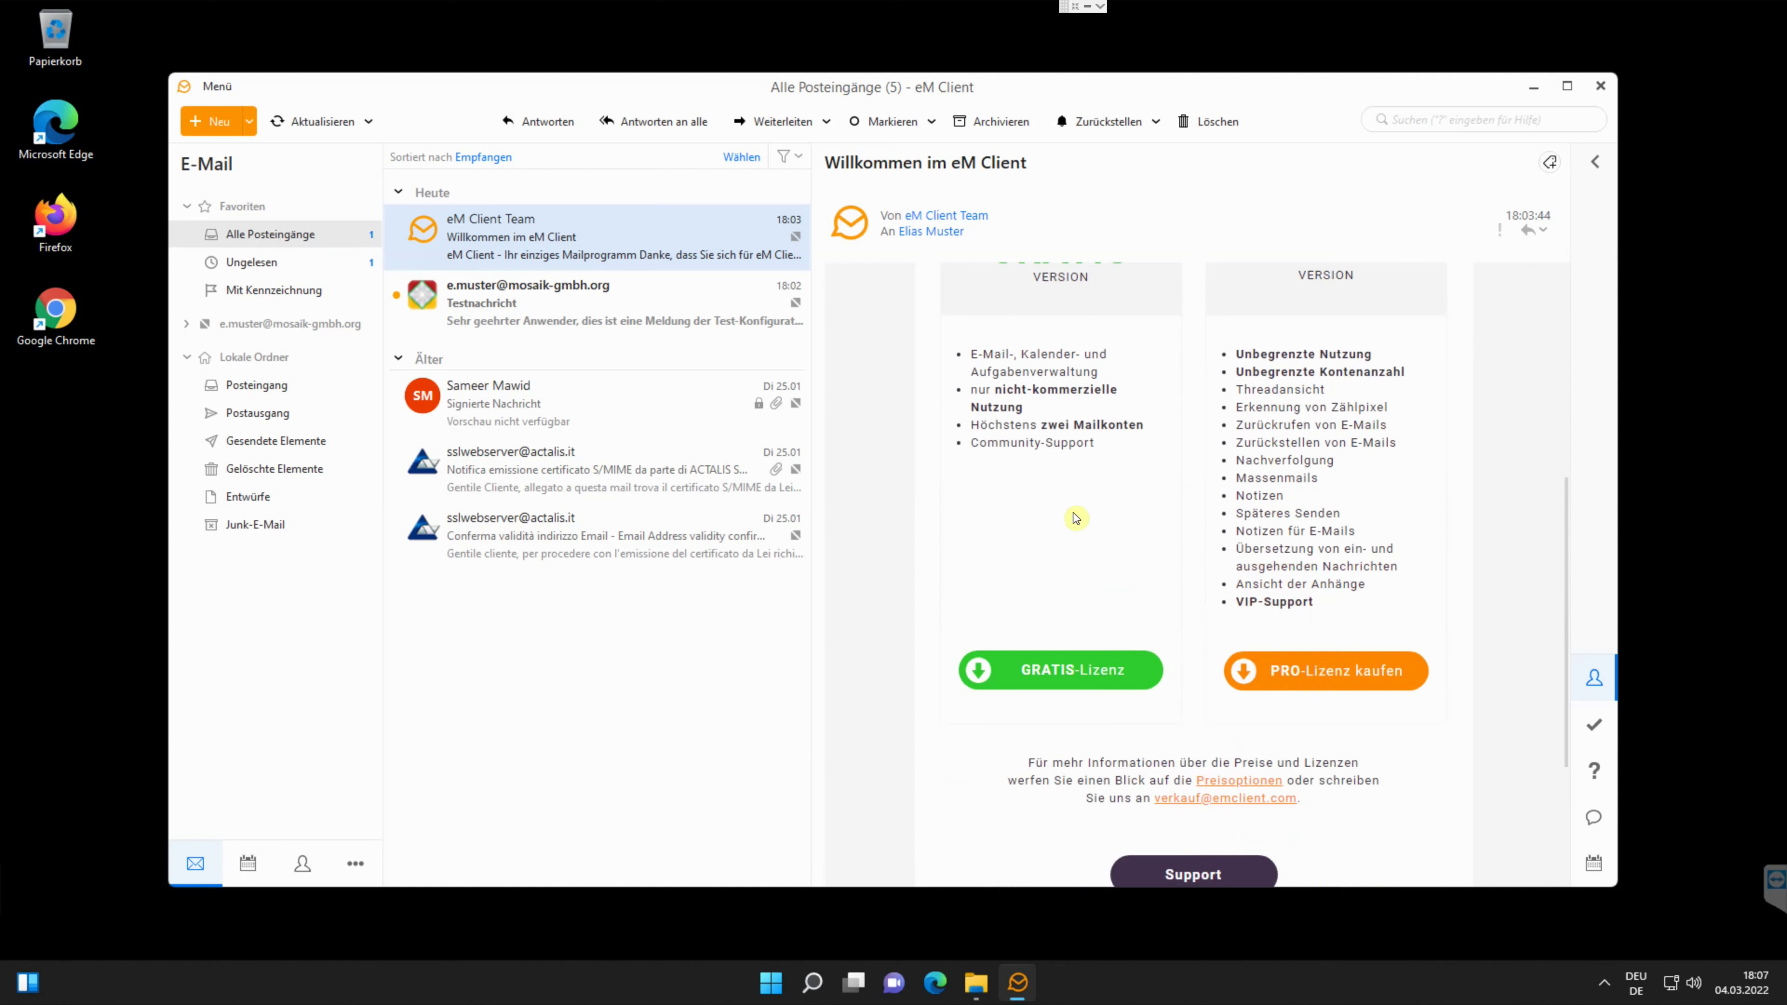
{"action": "scroll", "coordinate": [1077, 519], "scroll_direction": "up", "scroll_amount": 1}
{"action": "scroll", "coordinate": [1076, 518], "scroll_direction": "up", "scroll_amount": 2}
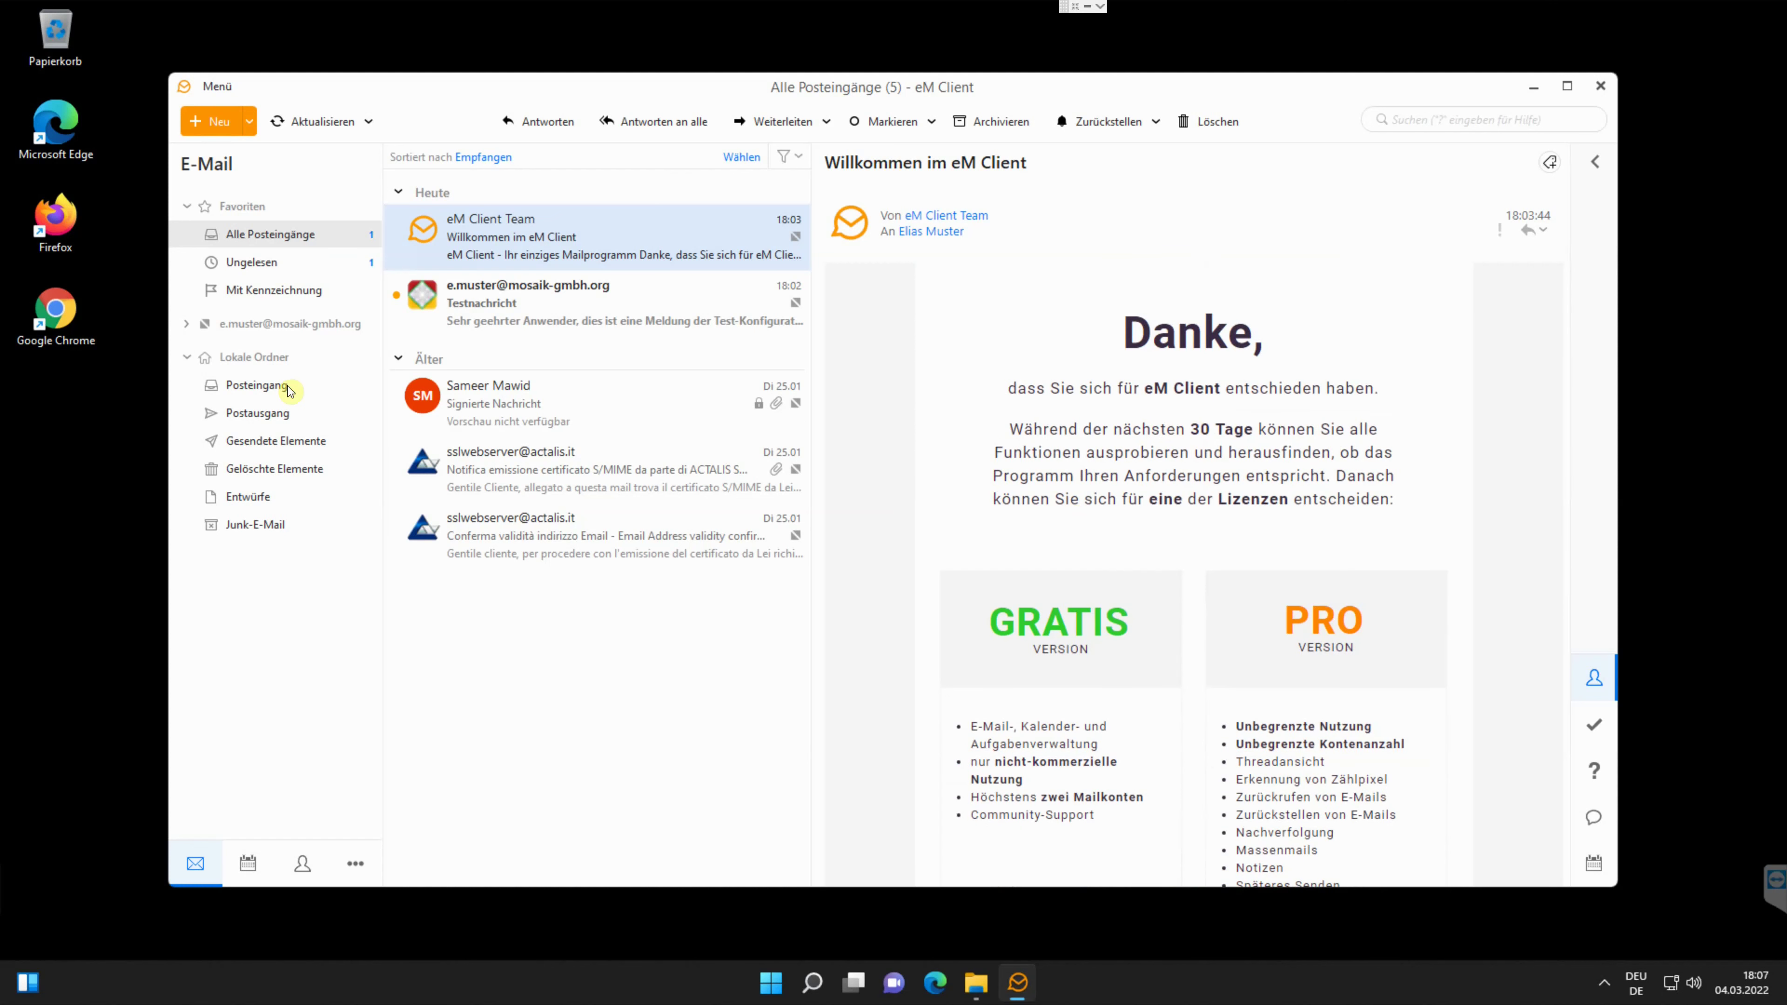
Open the Konten dialog from the main menu to see the existing mail account.
{"action": "left_click", "coordinate": [217, 87]}
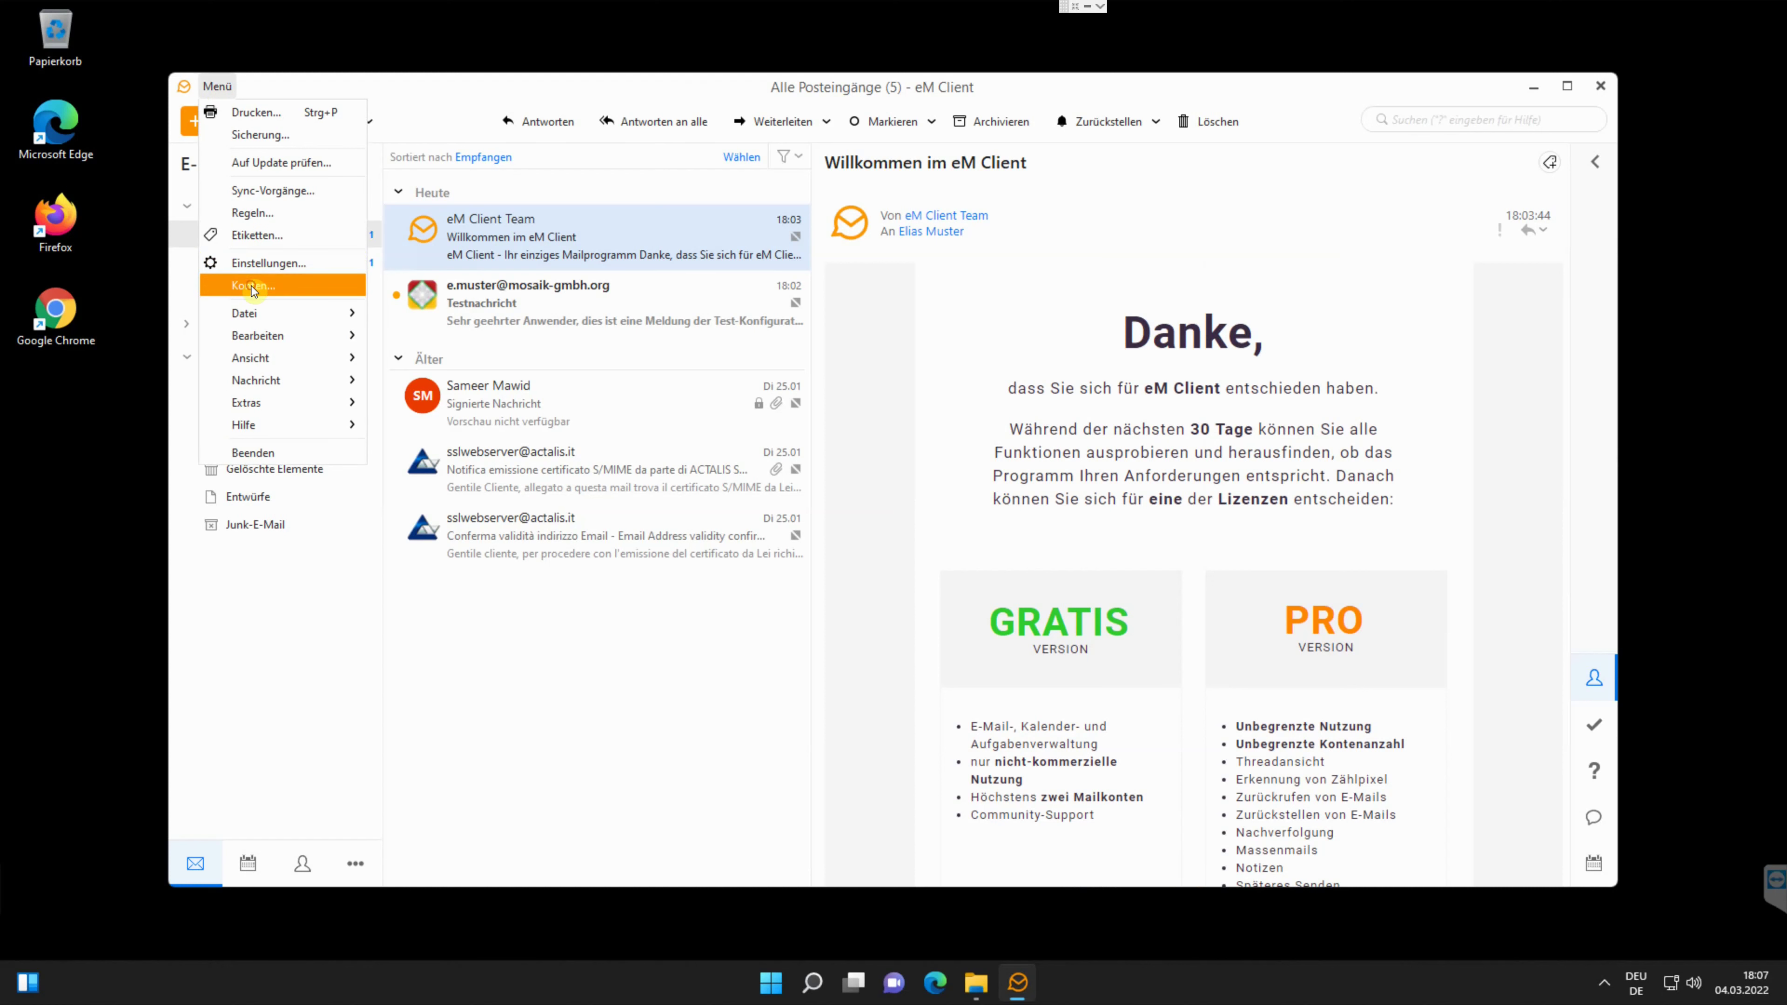
{"action": "left_click", "coordinate": [253, 287]}
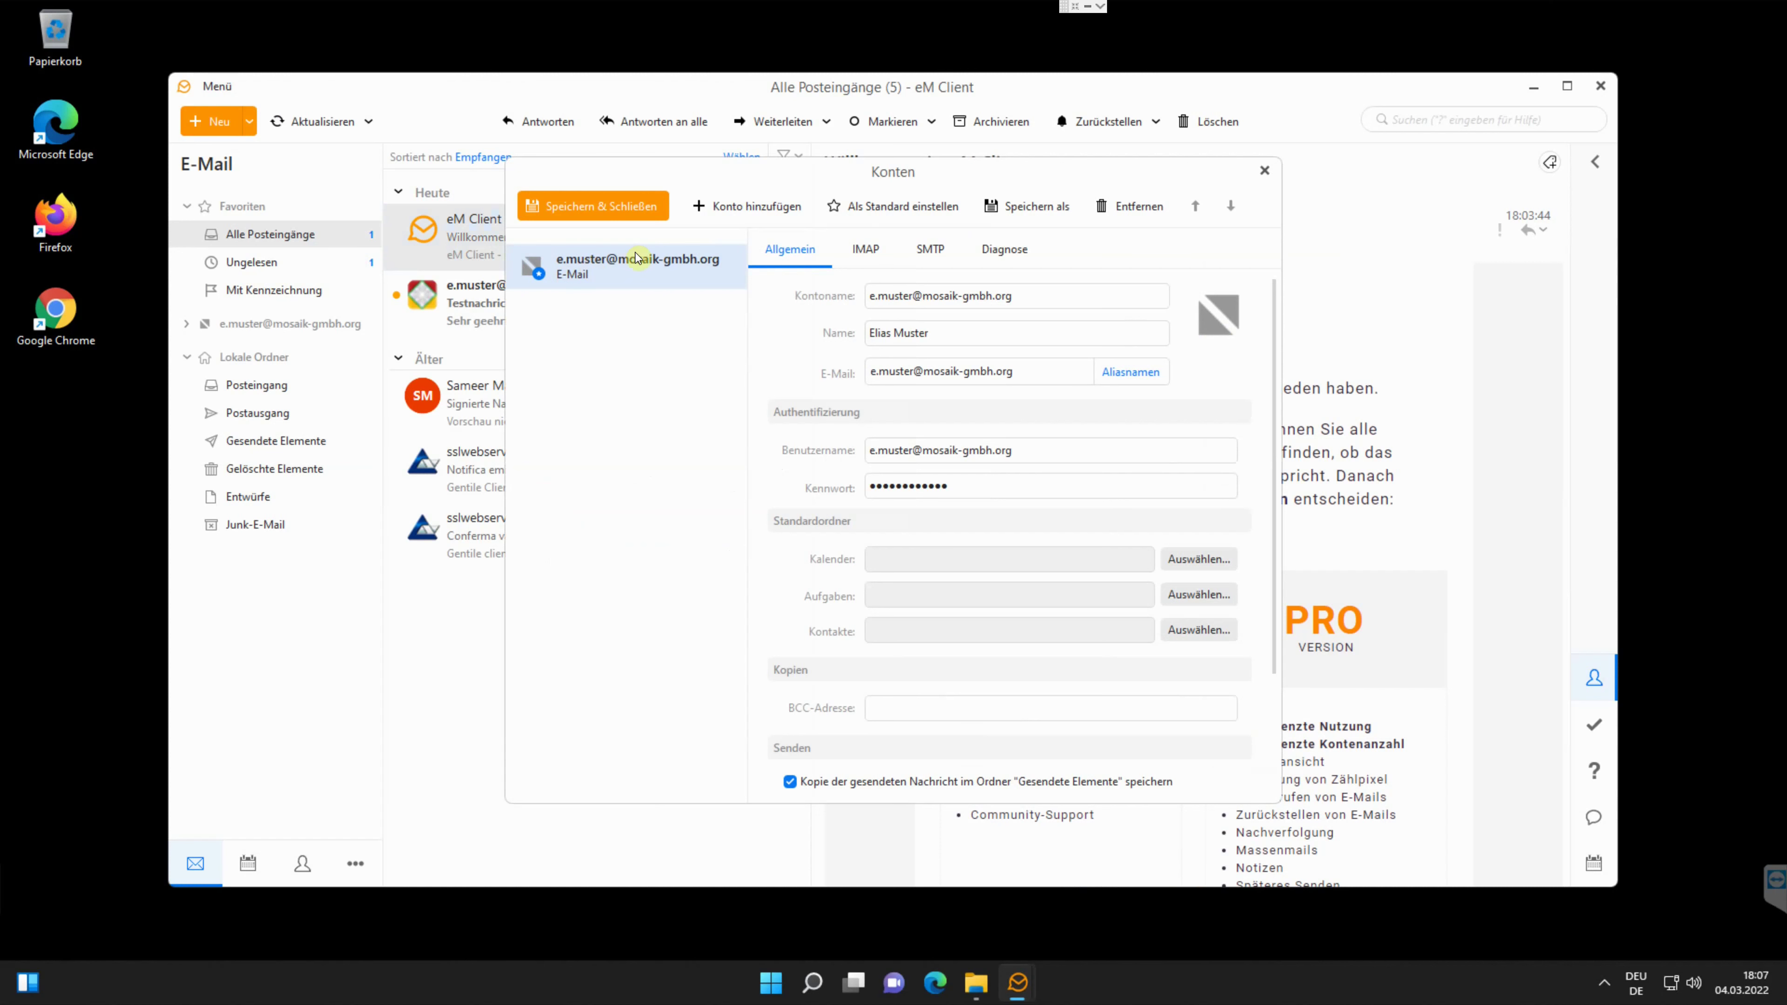
Add a new account, choosing CalDAV under Kalender to reach its Serverinformationen step.
{"action": "left_click", "coordinate": [770, 210]}
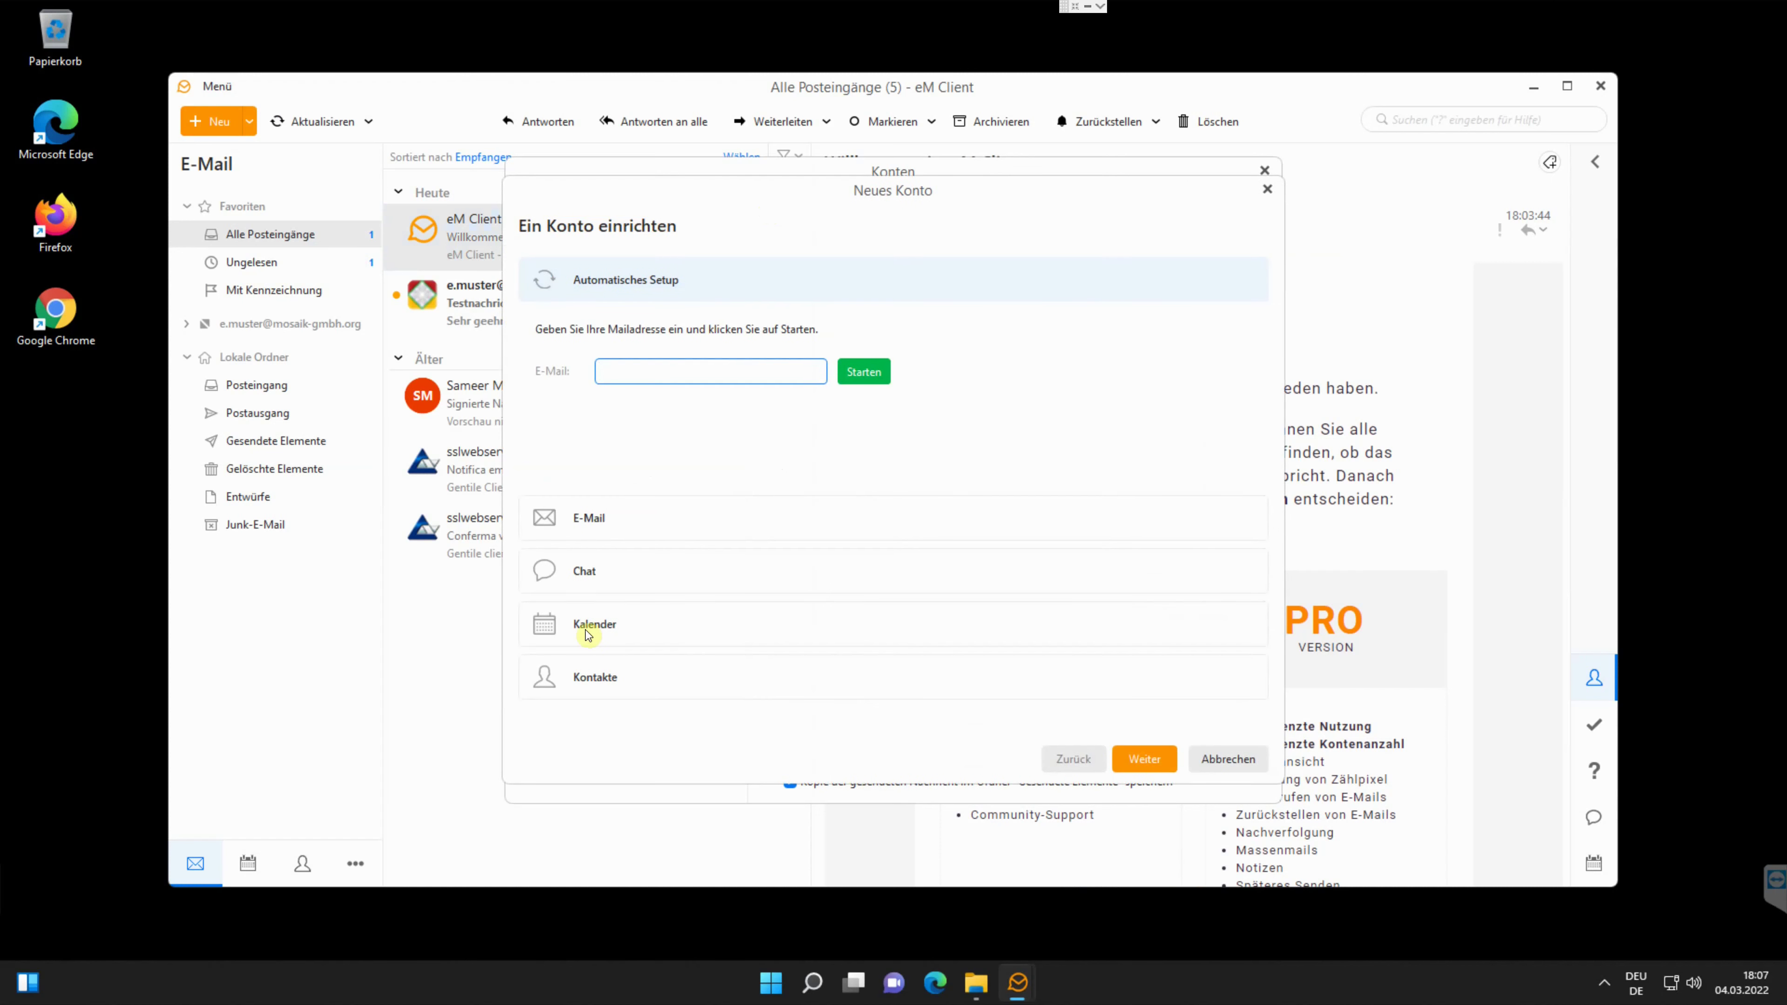
{"action": "left_click", "coordinate": [587, 633]}
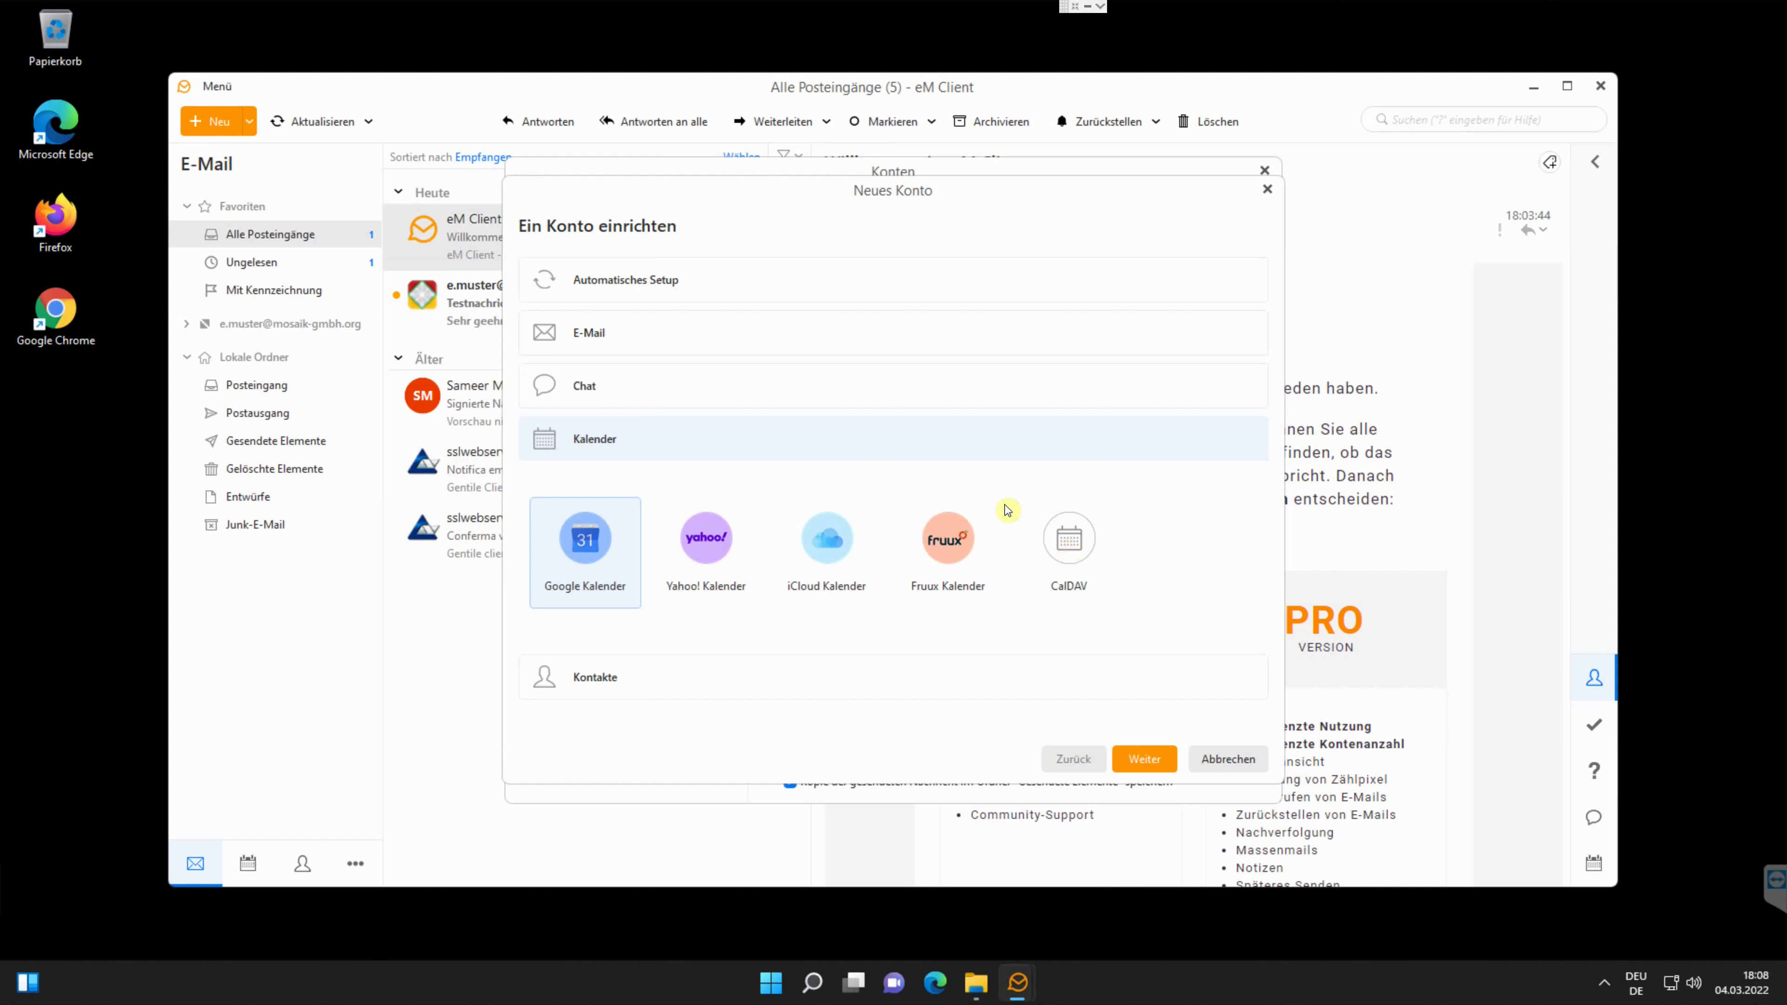
{"action": "left_click", "coordinate": [1077, 553]}
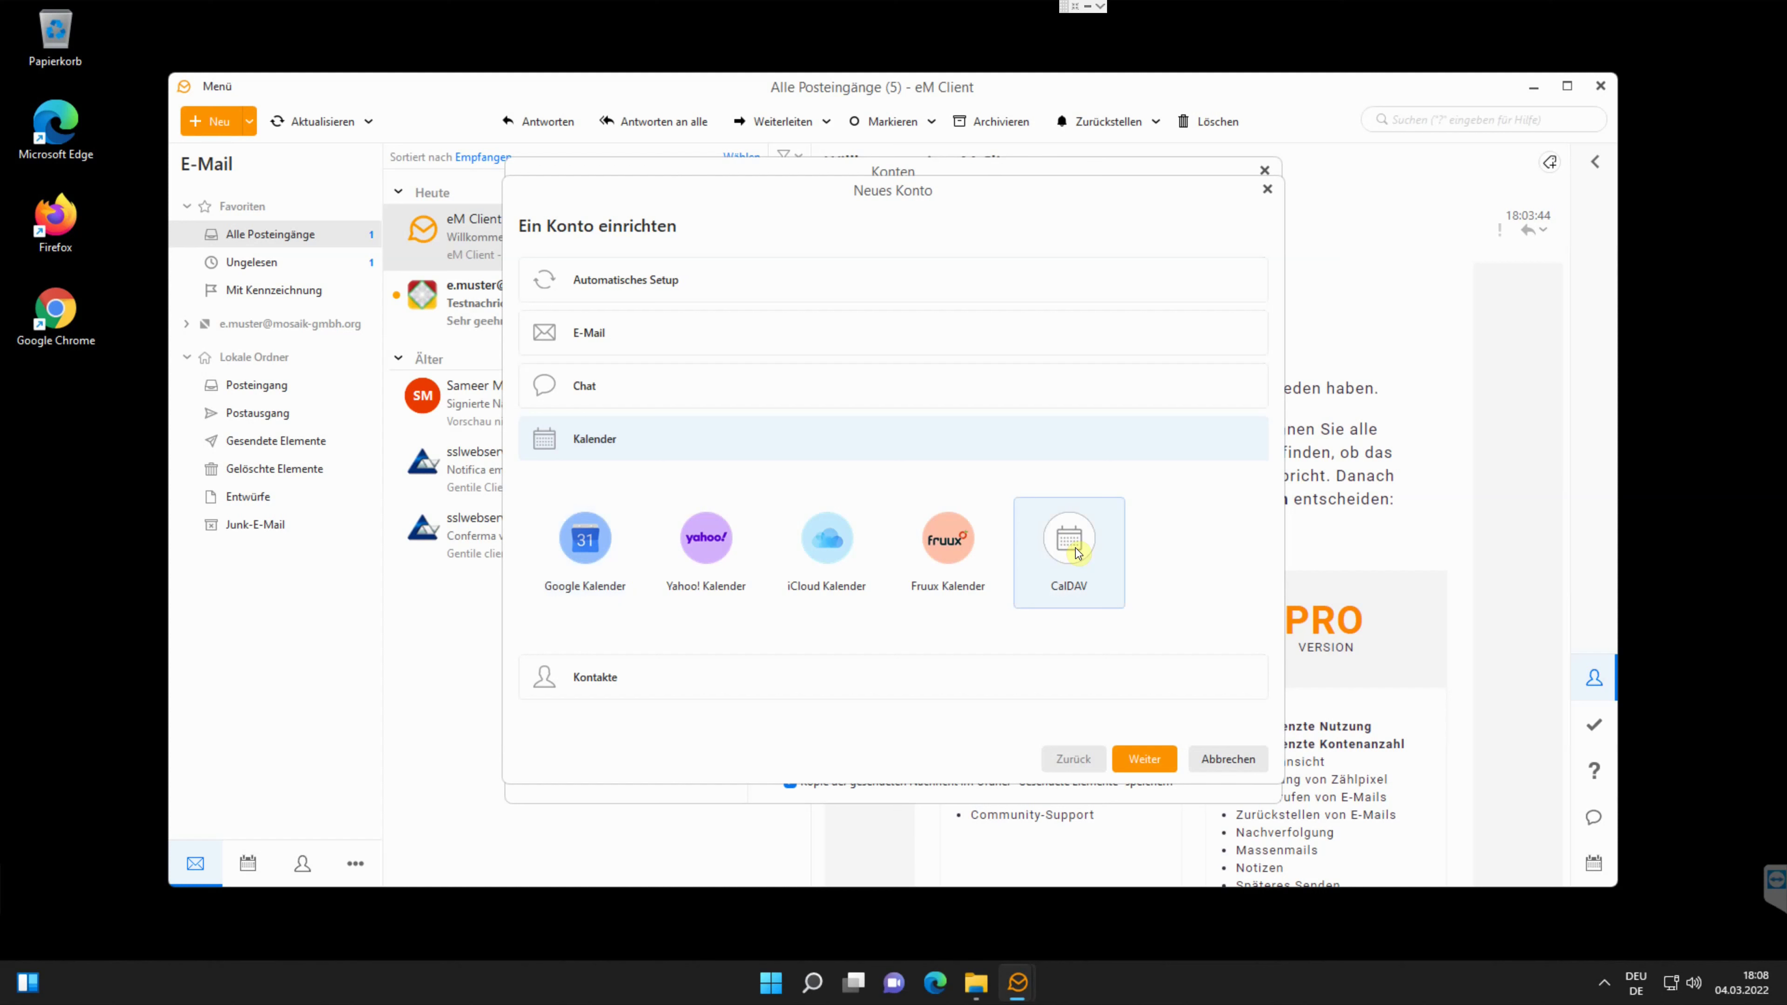
{"action": "double_click", "coordinate": [1077, 554]}
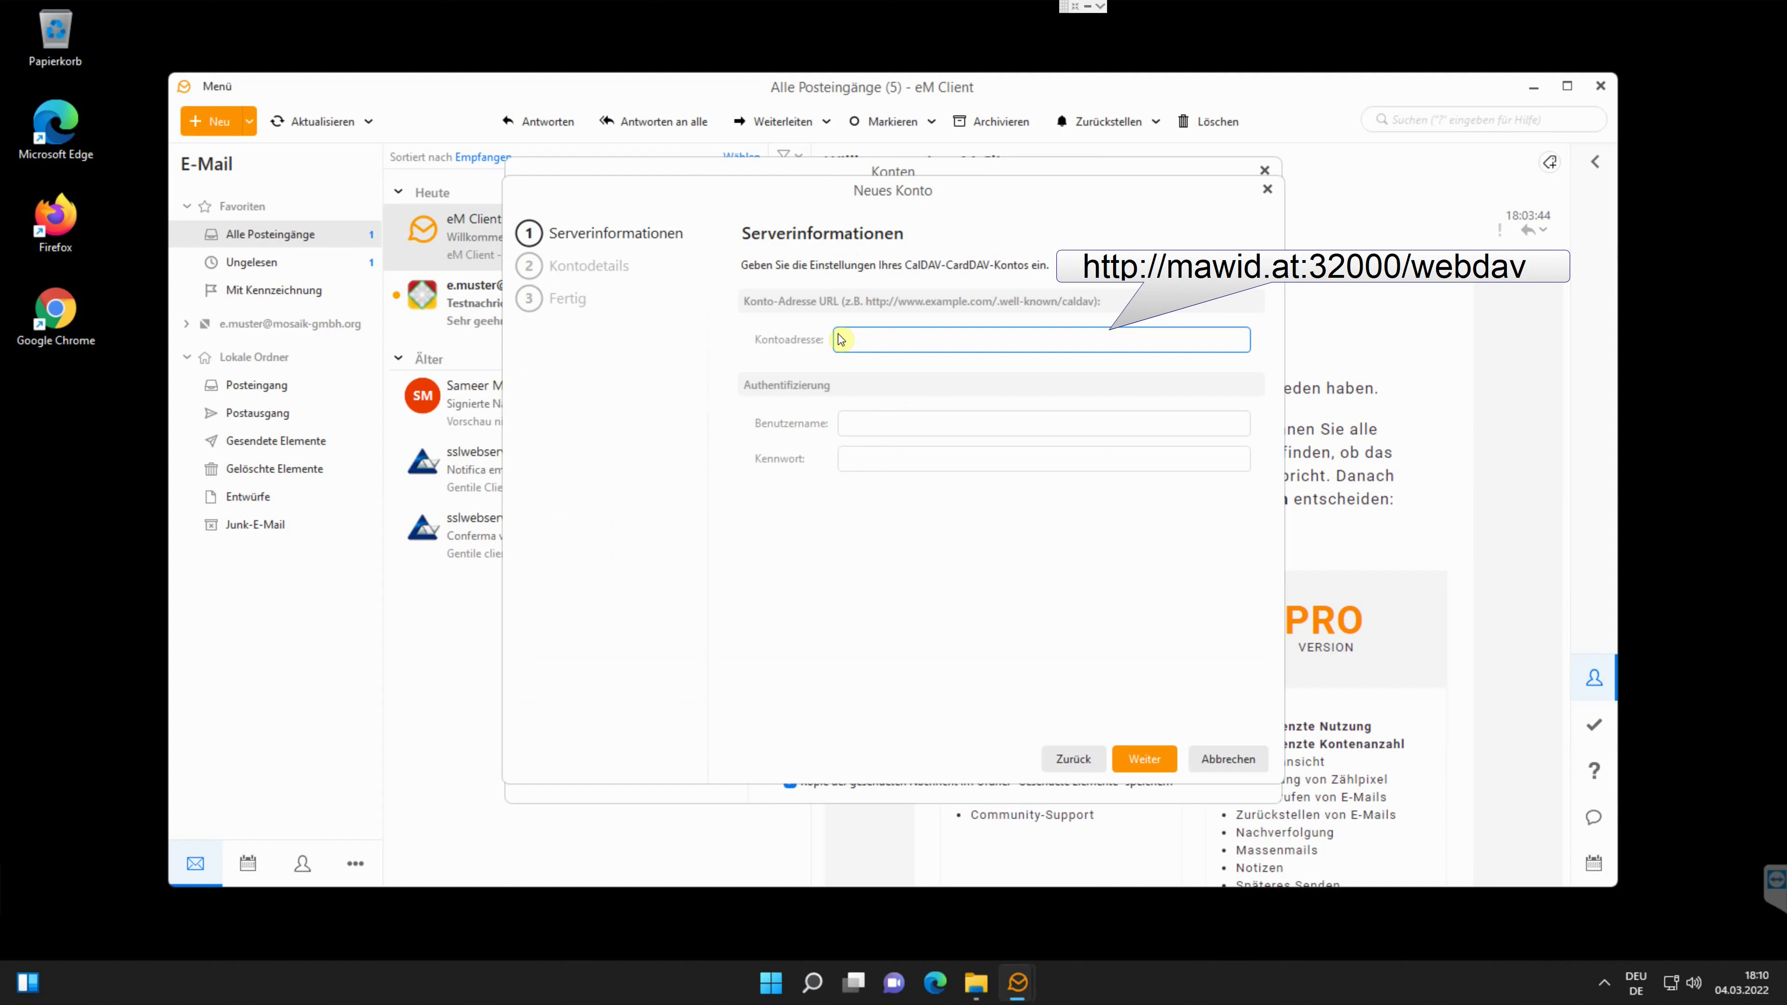
{"action": "type", "text": "http://mawid.at:32000/we"}
{"action": "type", "text": "bdav"}
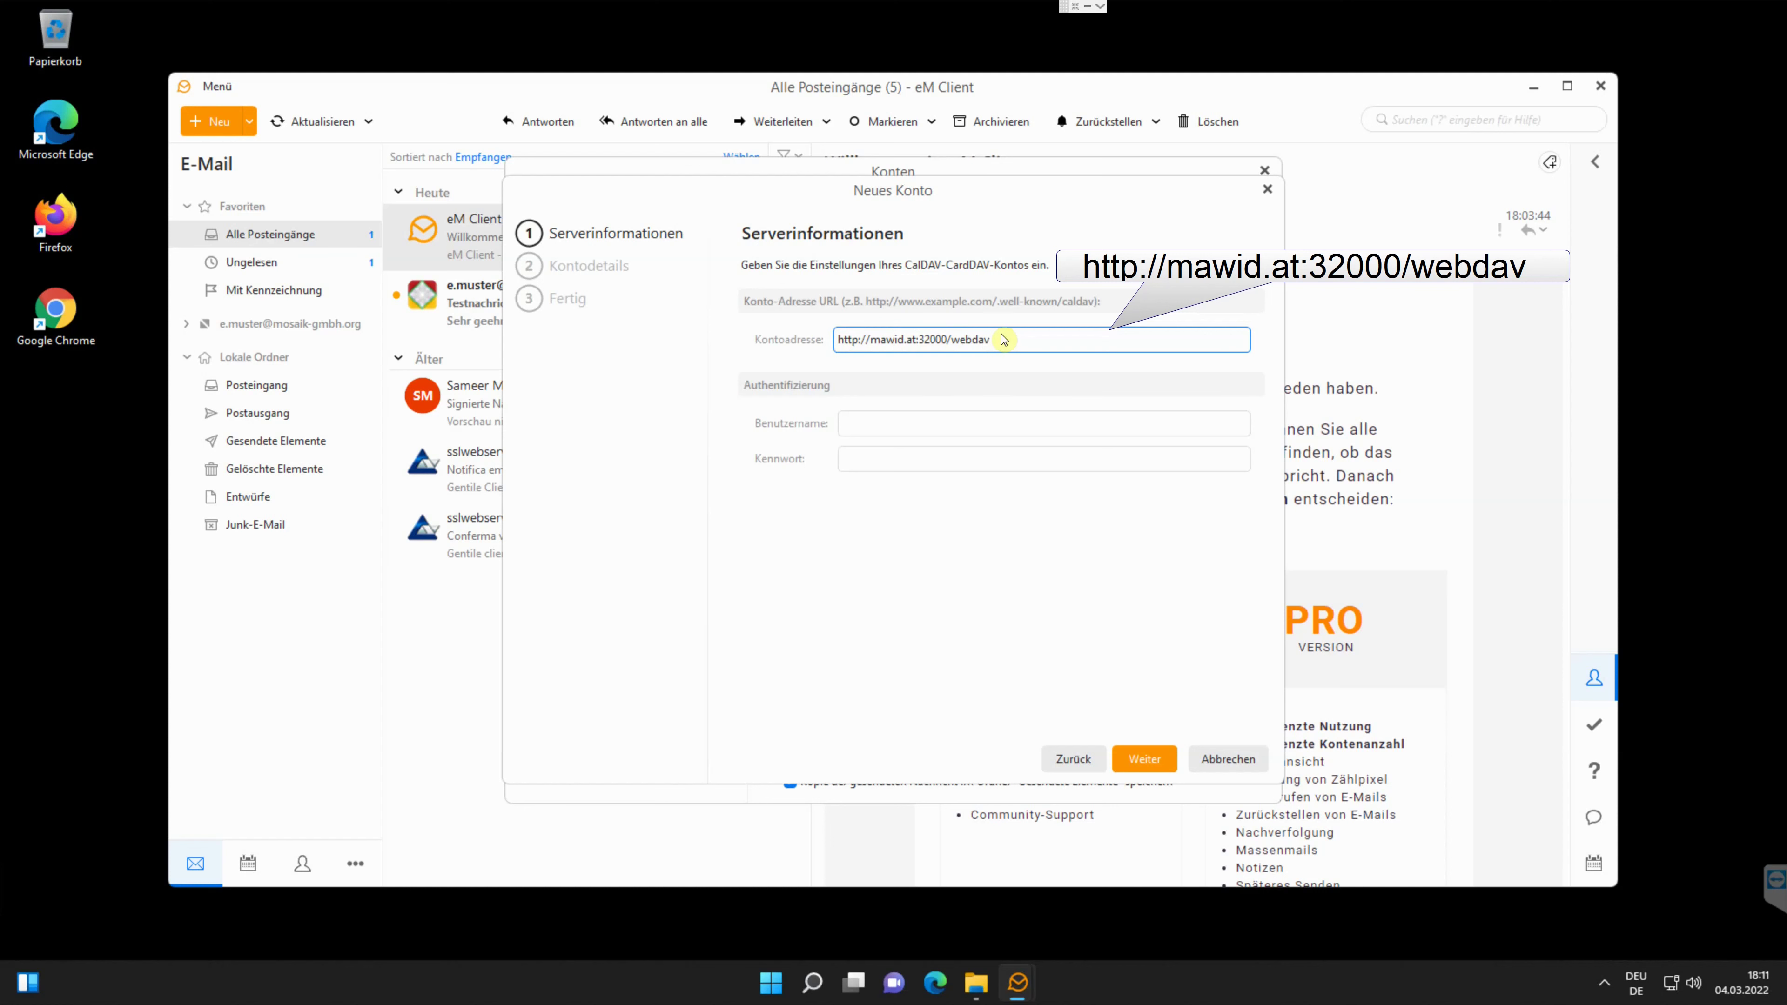
{"action": "left_click", "coordinate": [862, 426]}
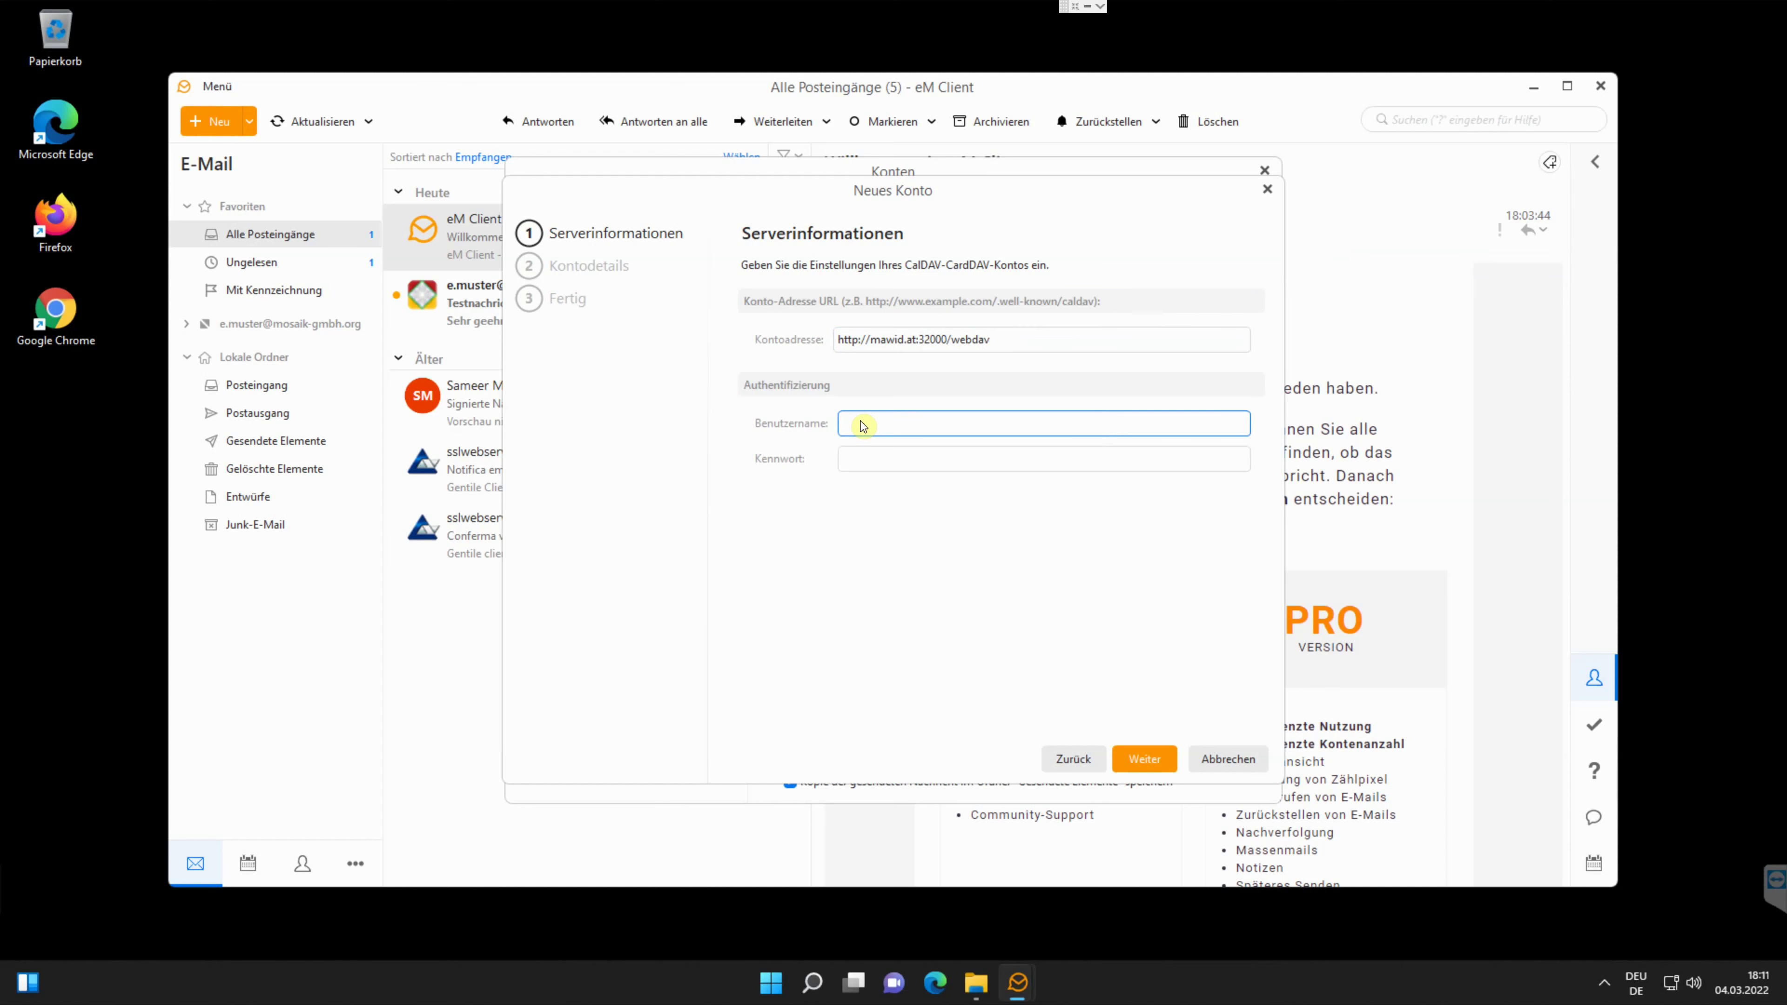
{"action": "left_click", "coordinate": [850, 460]}
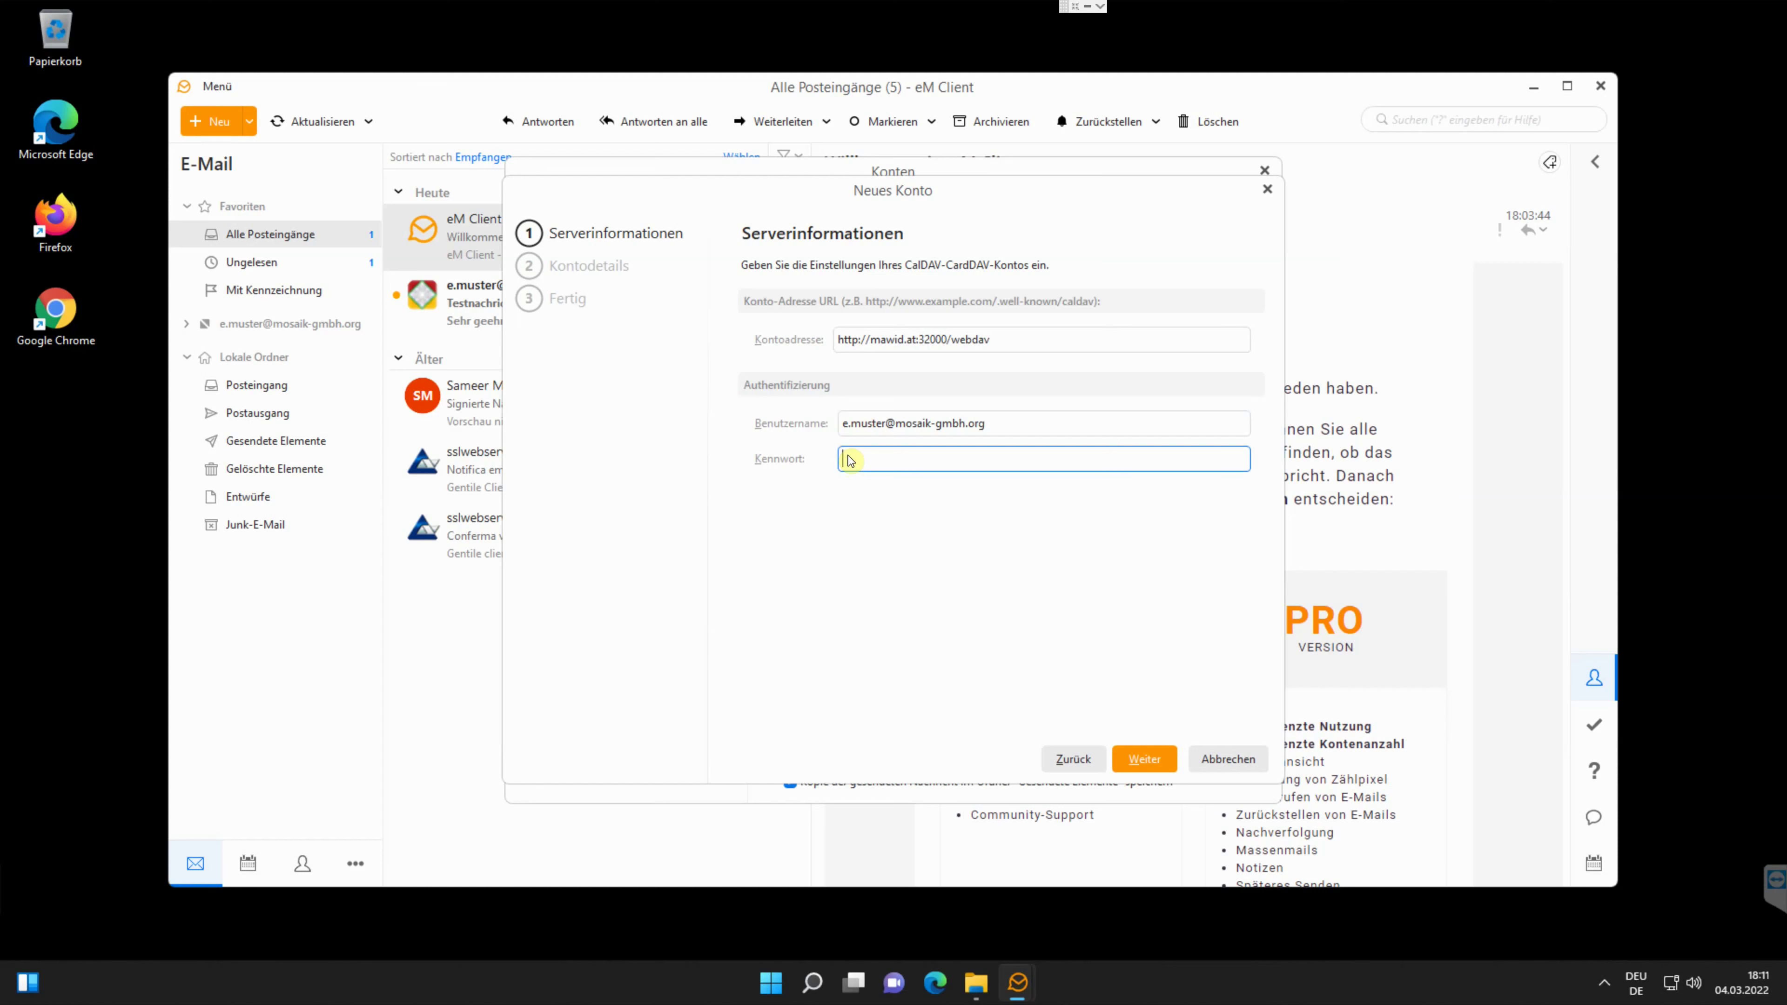
{"action": "type", "text": "••••••••••••"}
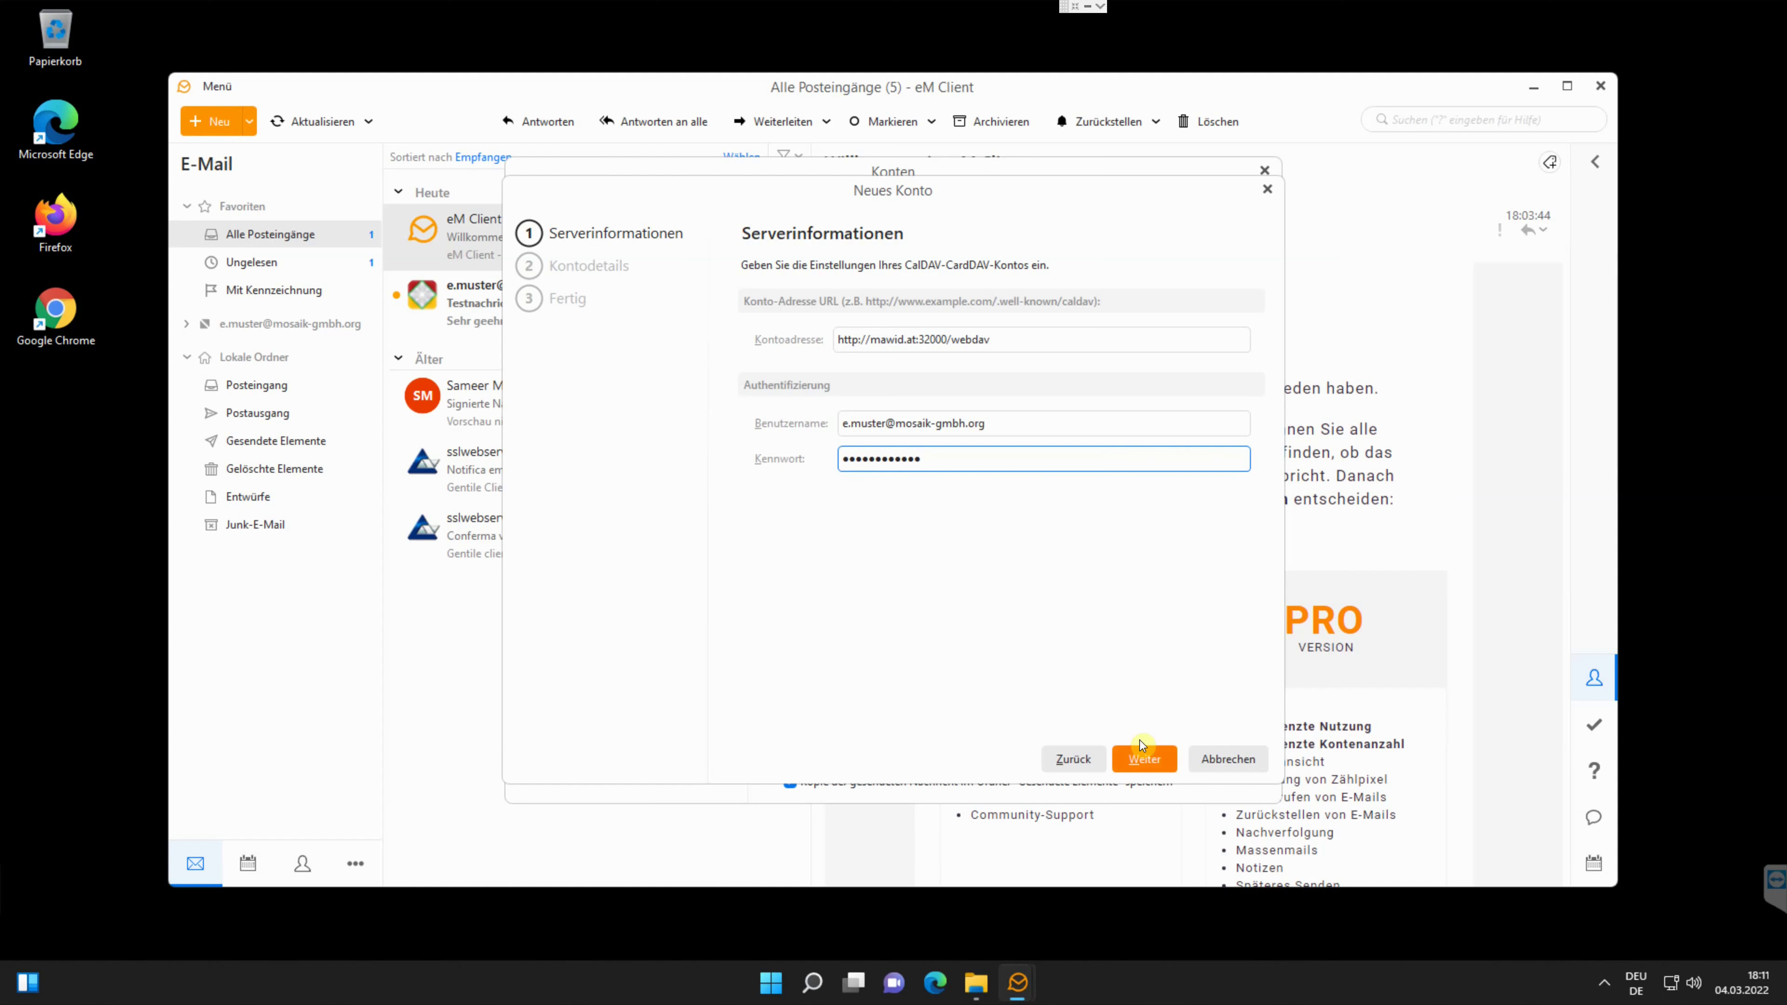
{"action": "left_click", "coordinate": [1143, 759]}
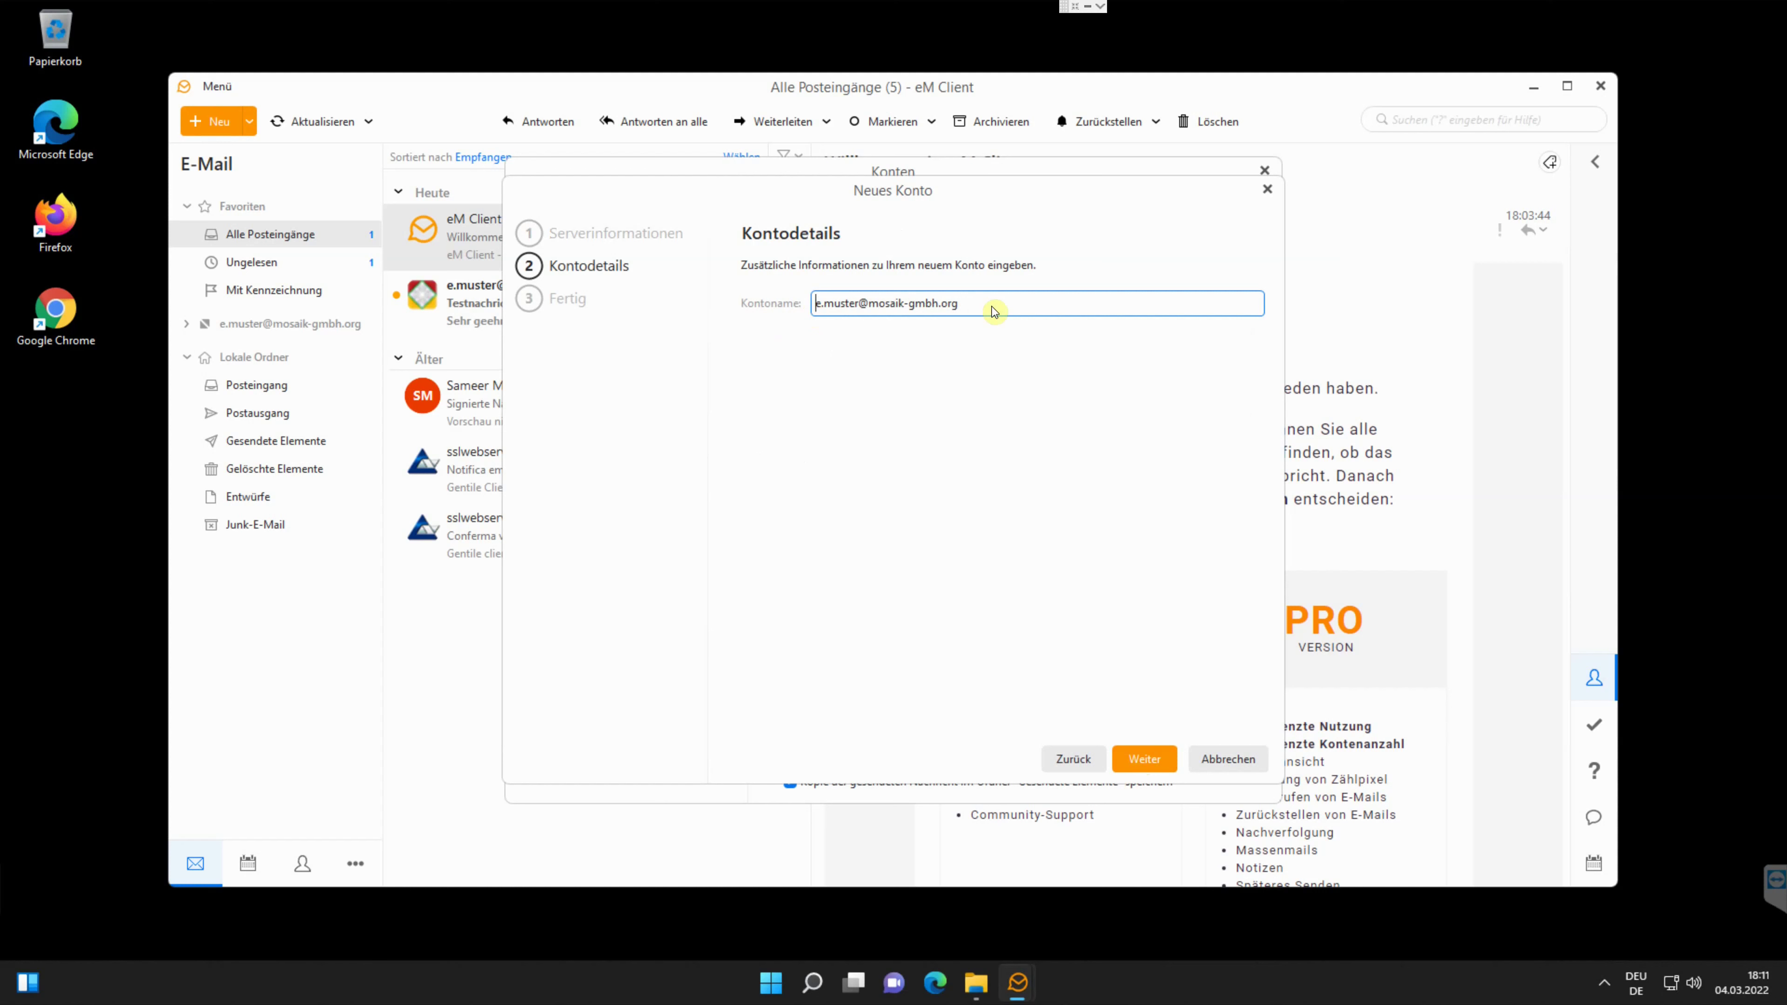
Accept the default account name and finish creating the CalDAV account.
{"action": "left_click", "coordinate": [1141, 758]}
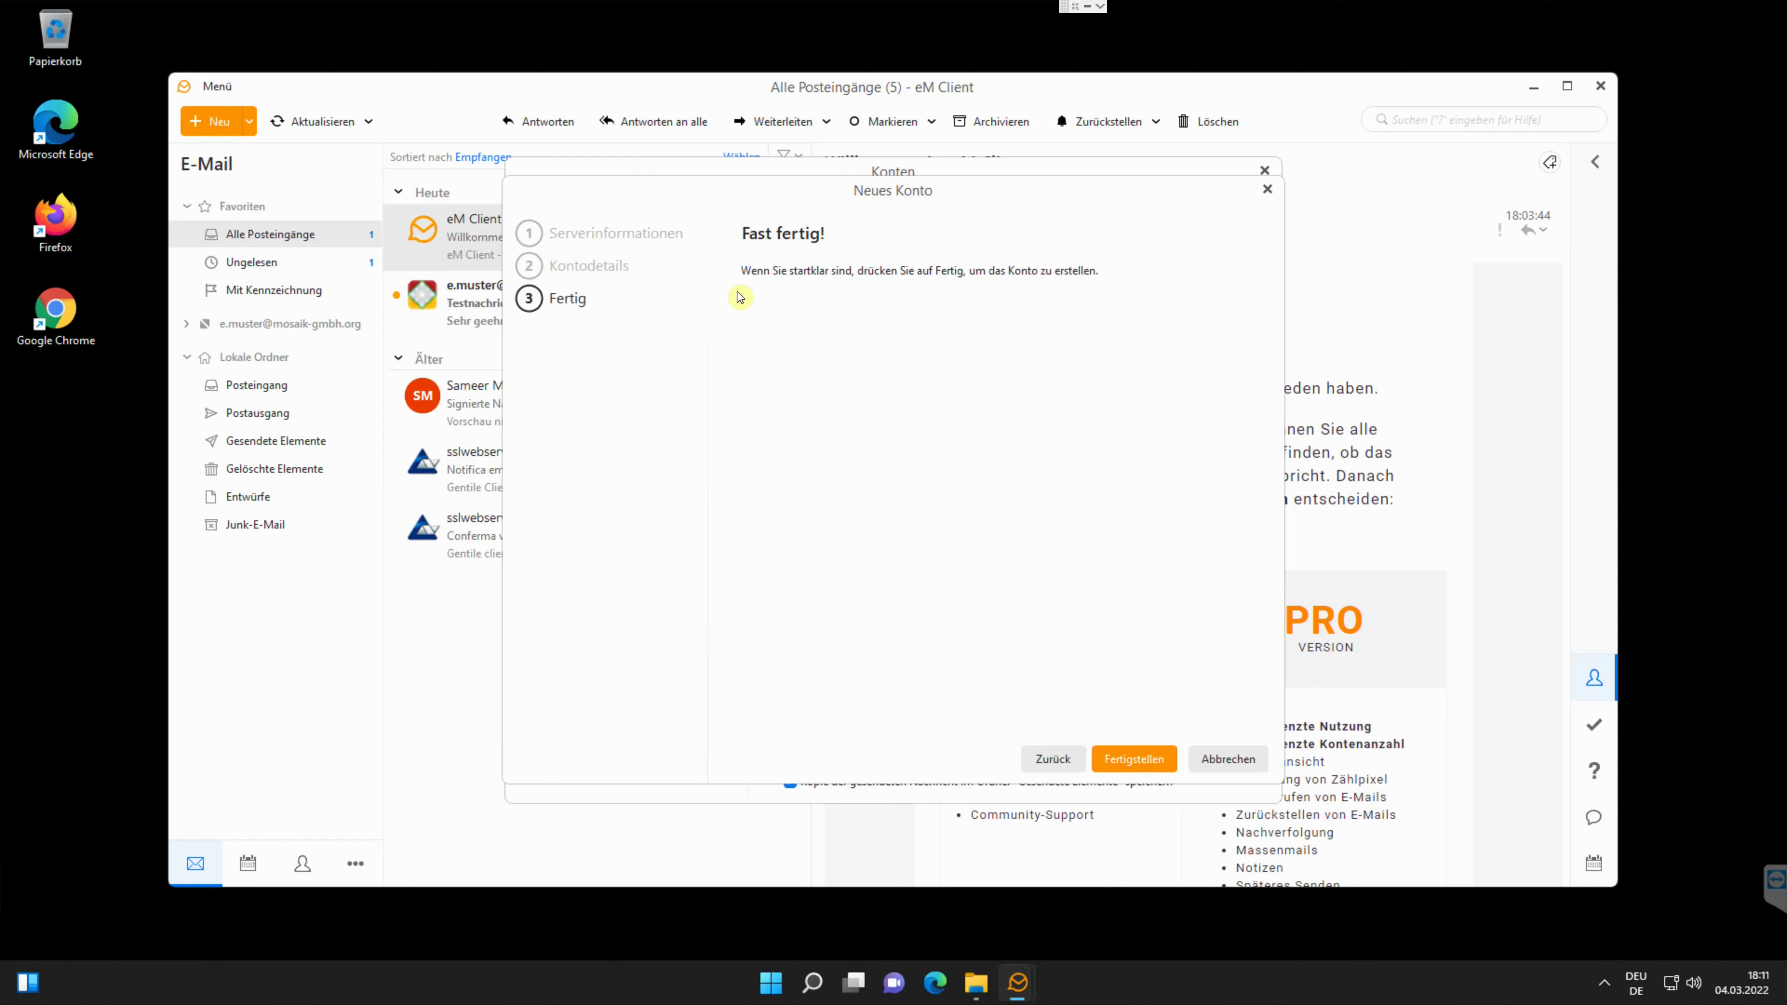
{"action": "left_click", "coordinate": [1142, 764]}
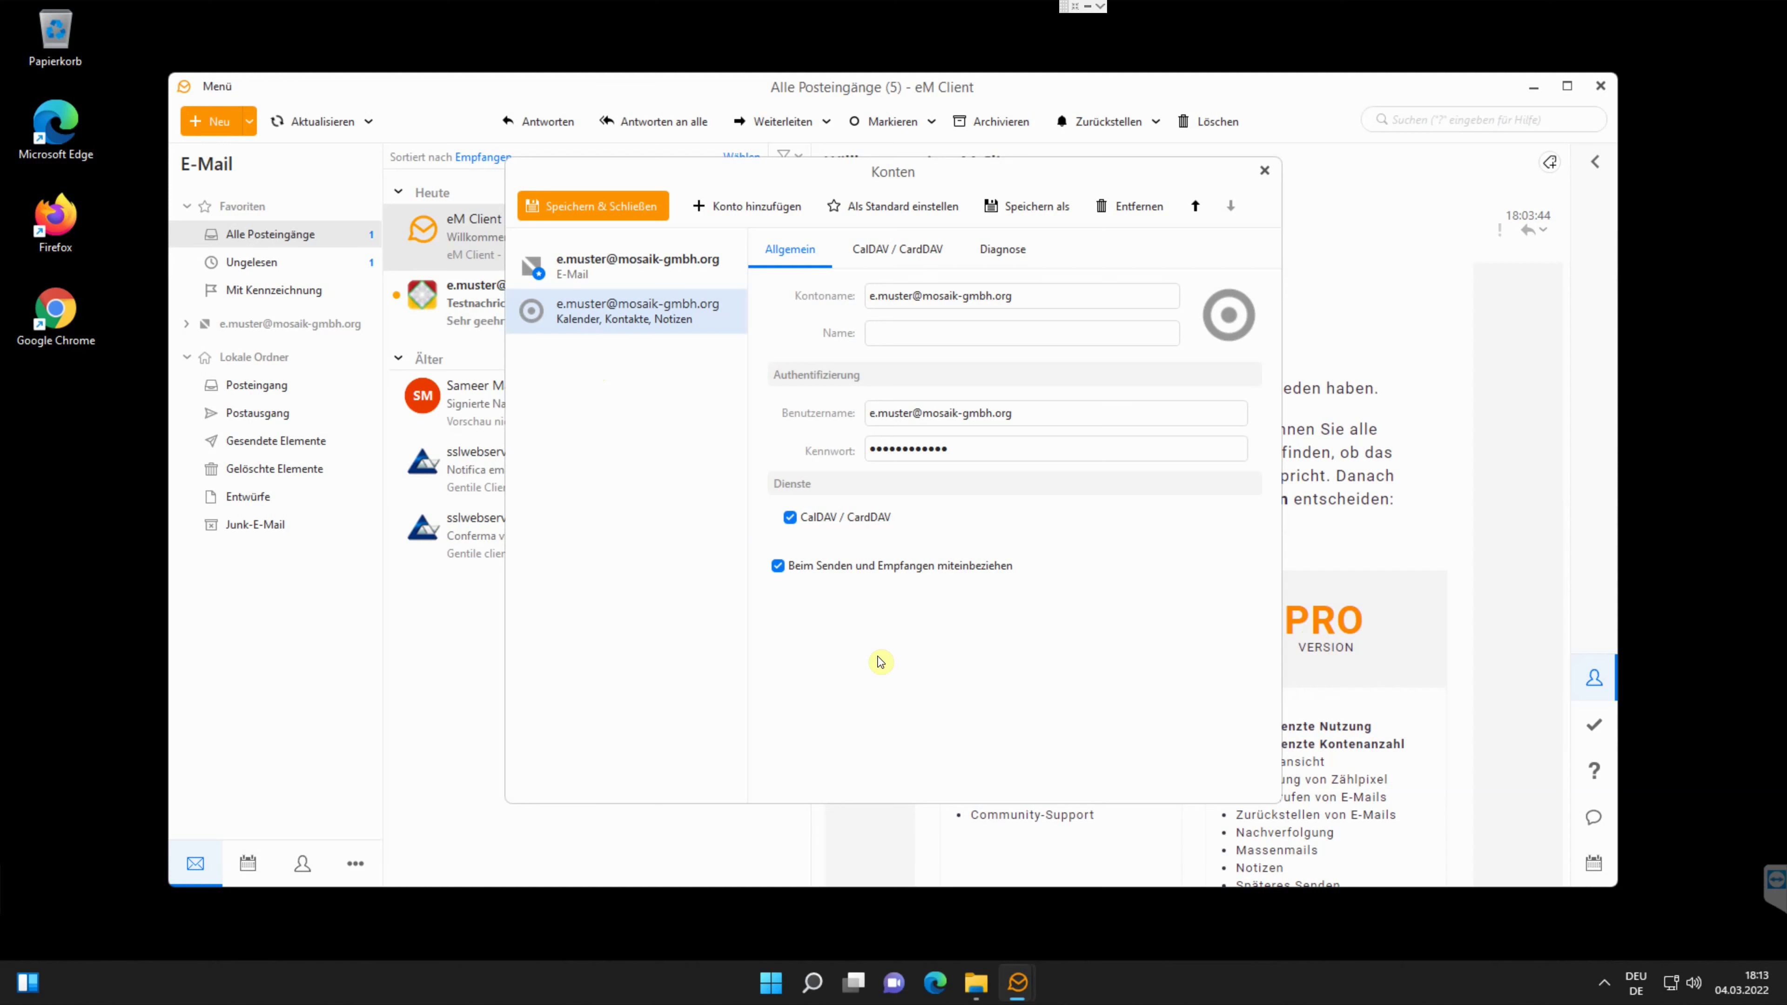
Close the account settings and open the GRATIS-Lizenz page from the welcome email.
{"action": "key", "text": "Escape"}
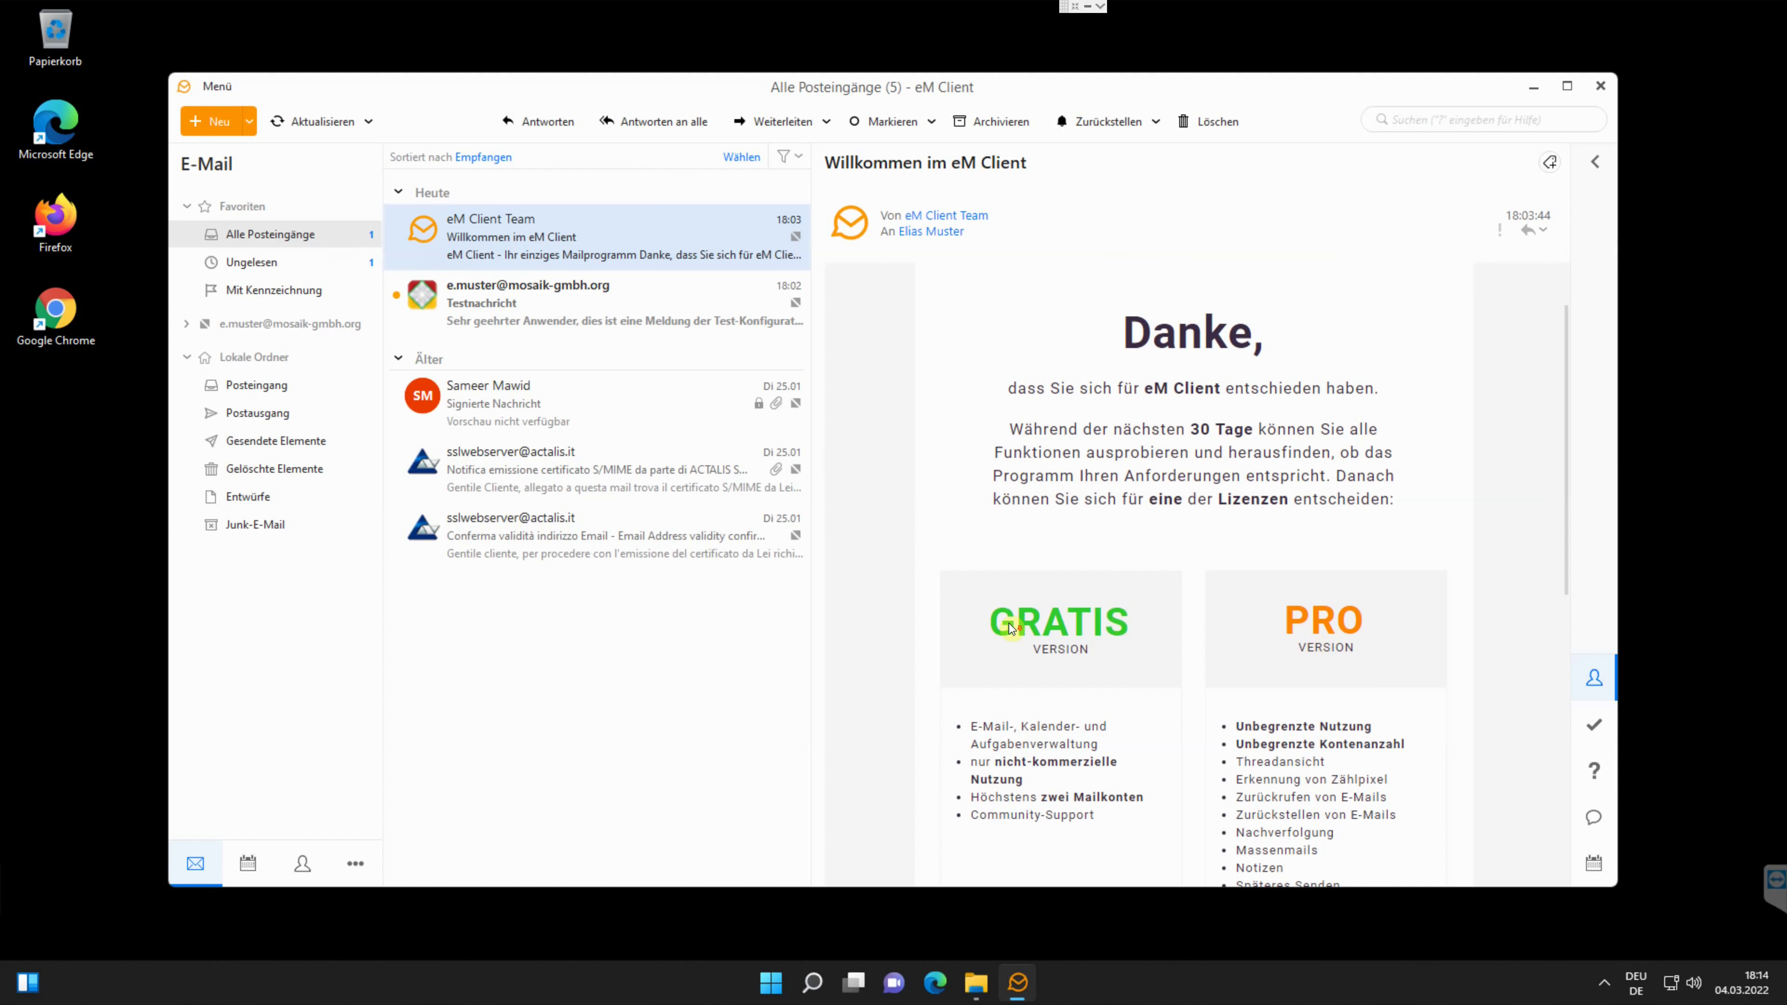
{"action": "scroll", "coordinate": [1011, 628], "scroll_direction": "down", "scroll_amount": 3}
{"action": "scroll", "coordinate": [1010, 629], "scroll_direction": "down", "scroll_amount": 1}
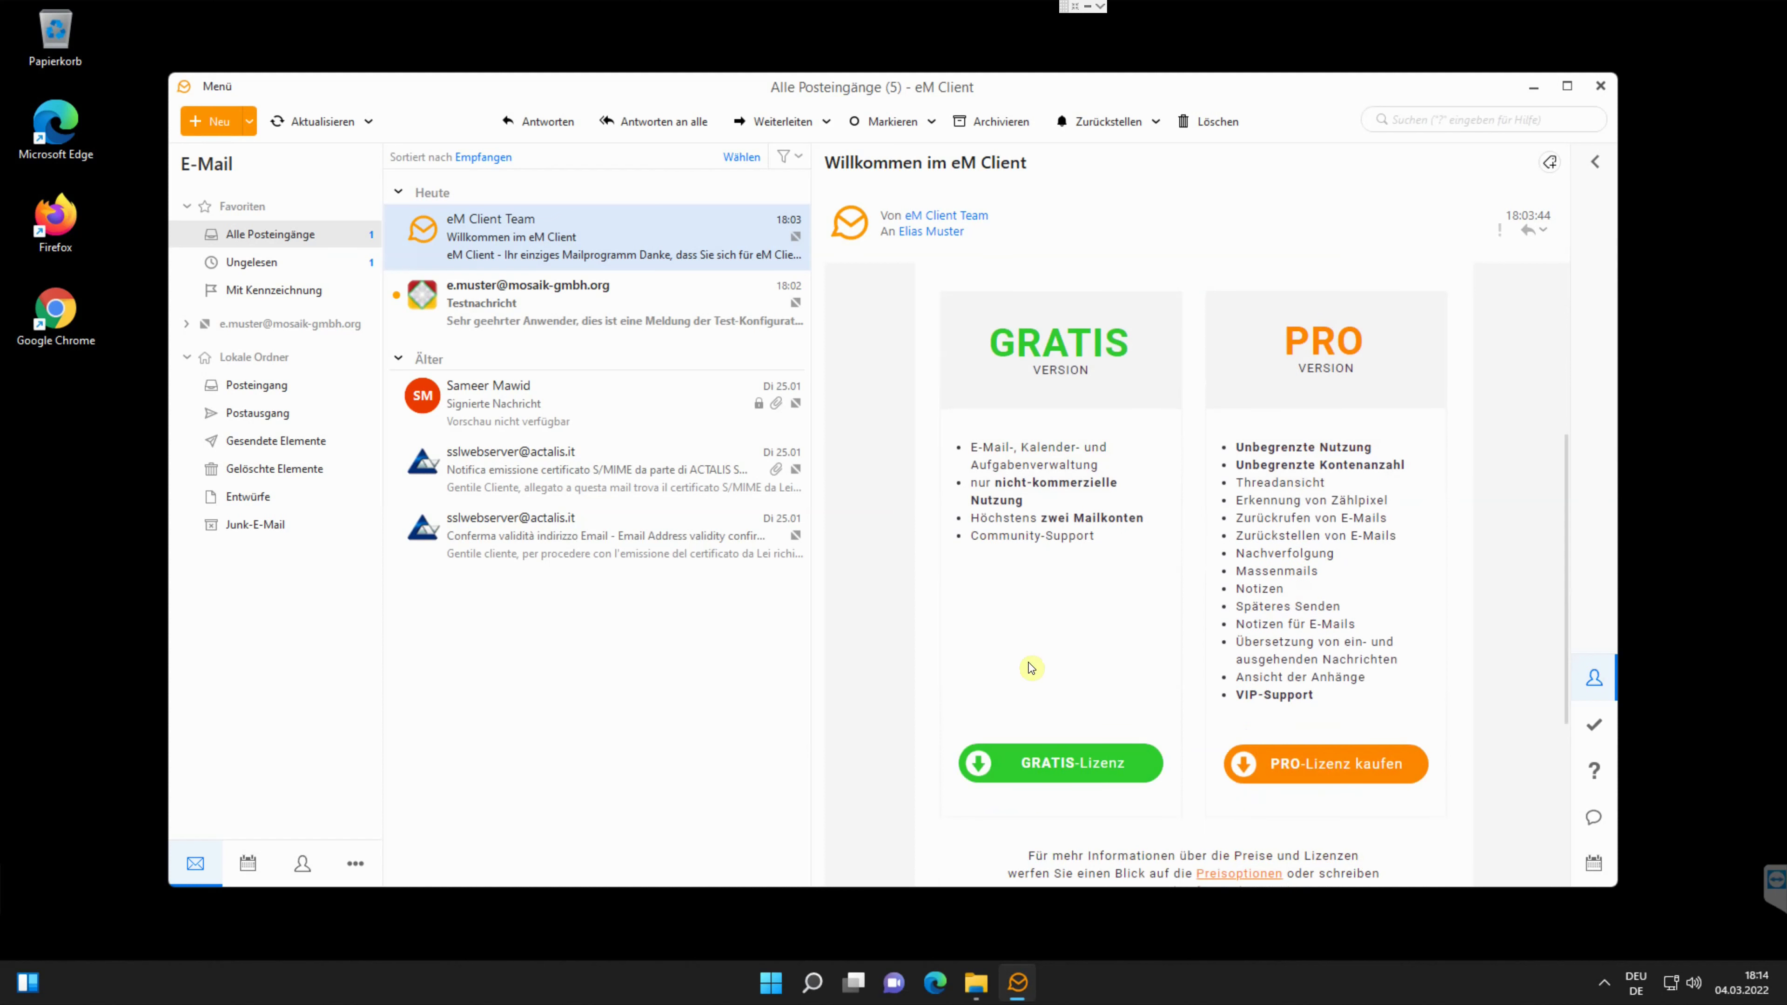
{"action": "left_click", "coordinate": [1056, 766]}
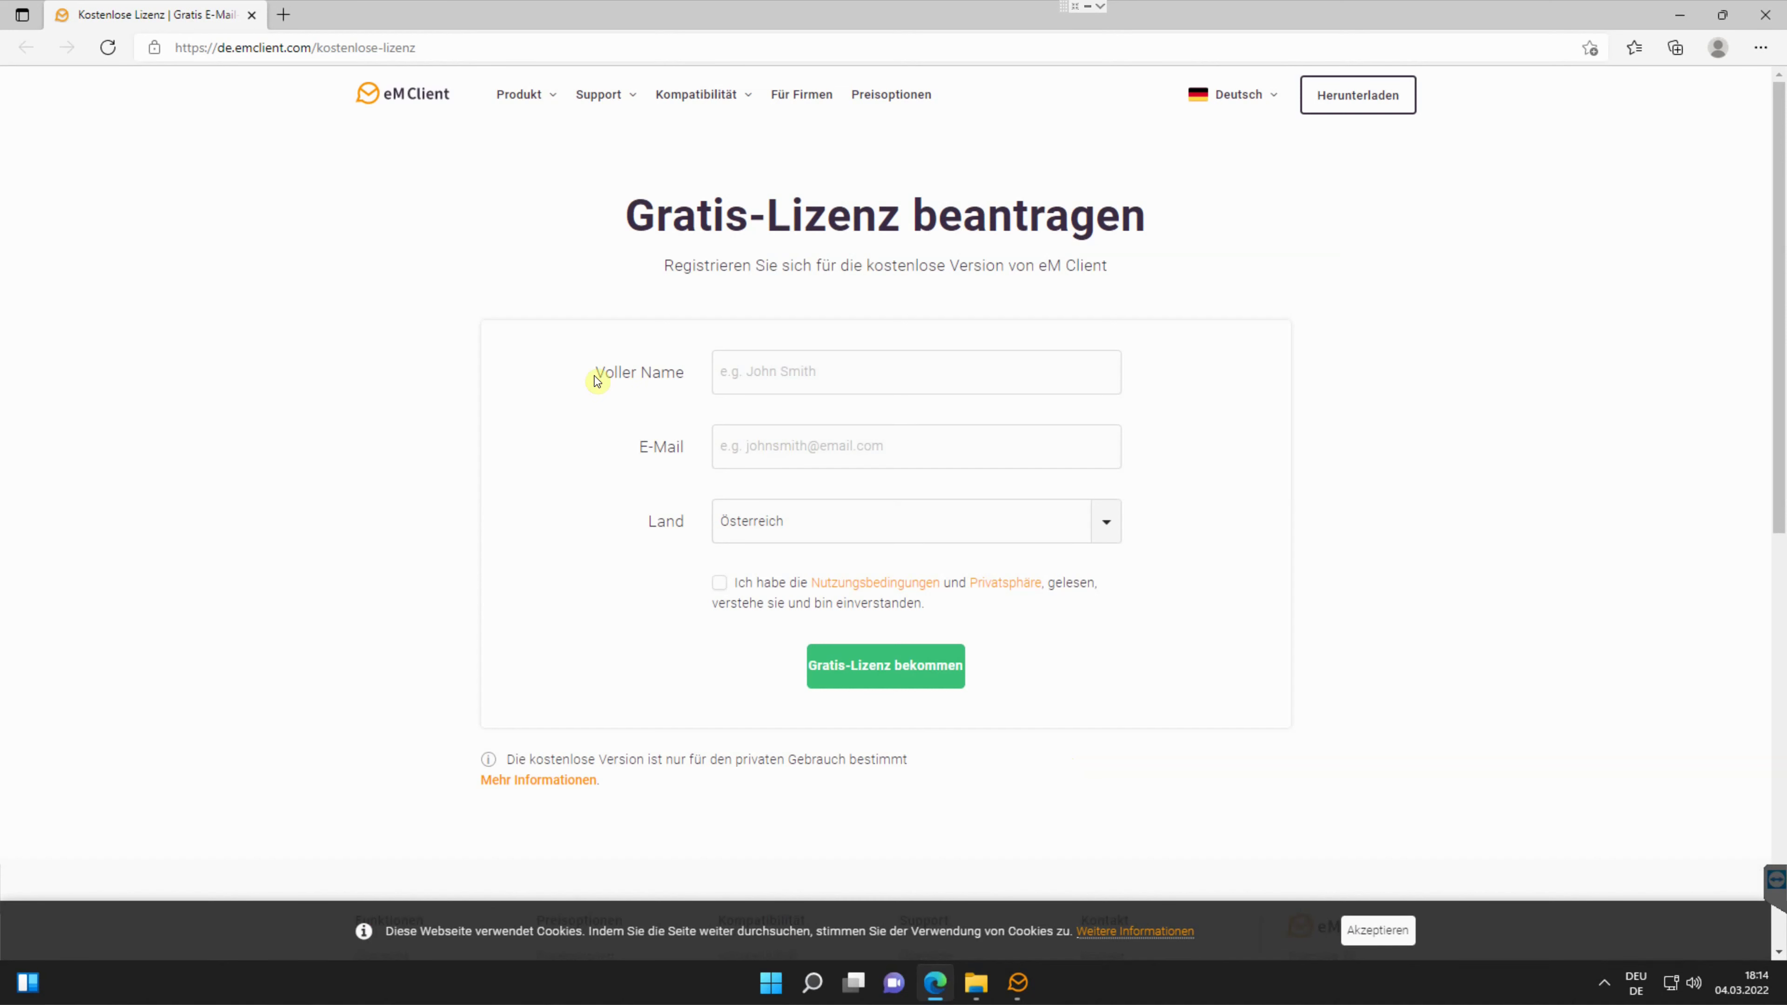
Request the free licence with the user's full name and e-mail address, accepting the terms.
{"action": "left_click", "coordinate": [741, 373]}
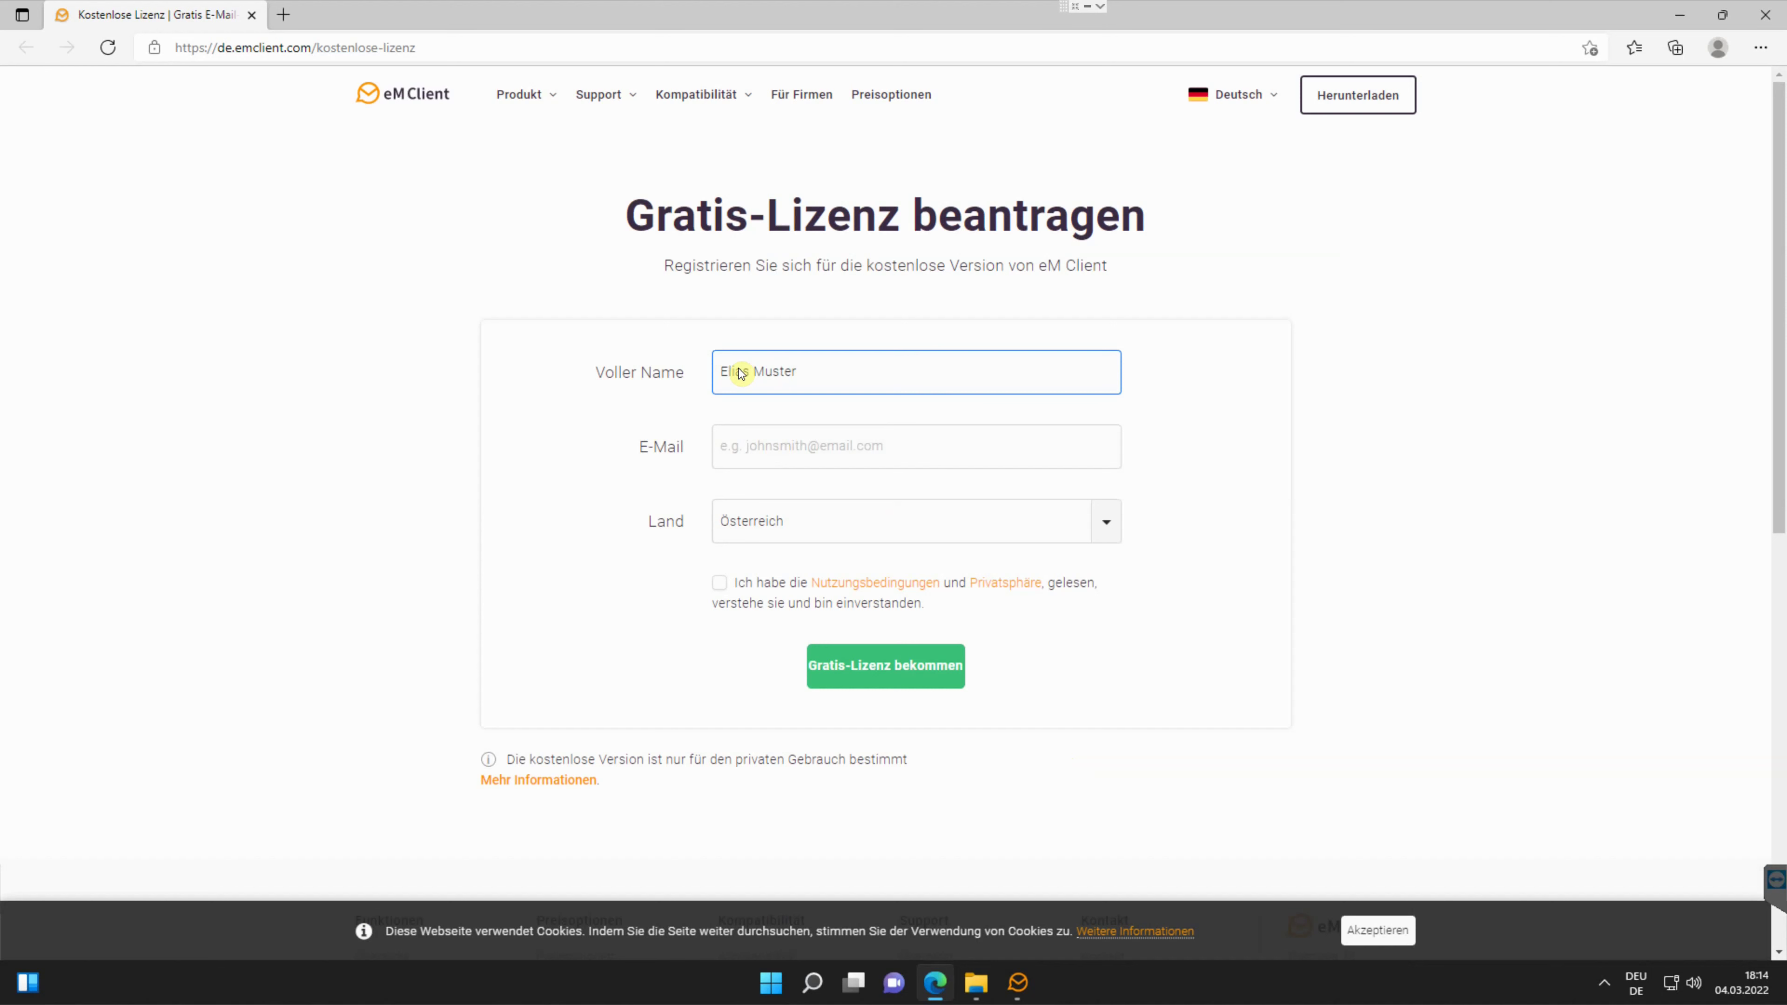
{"action": "left_click", "coordinate": [735, 448]}
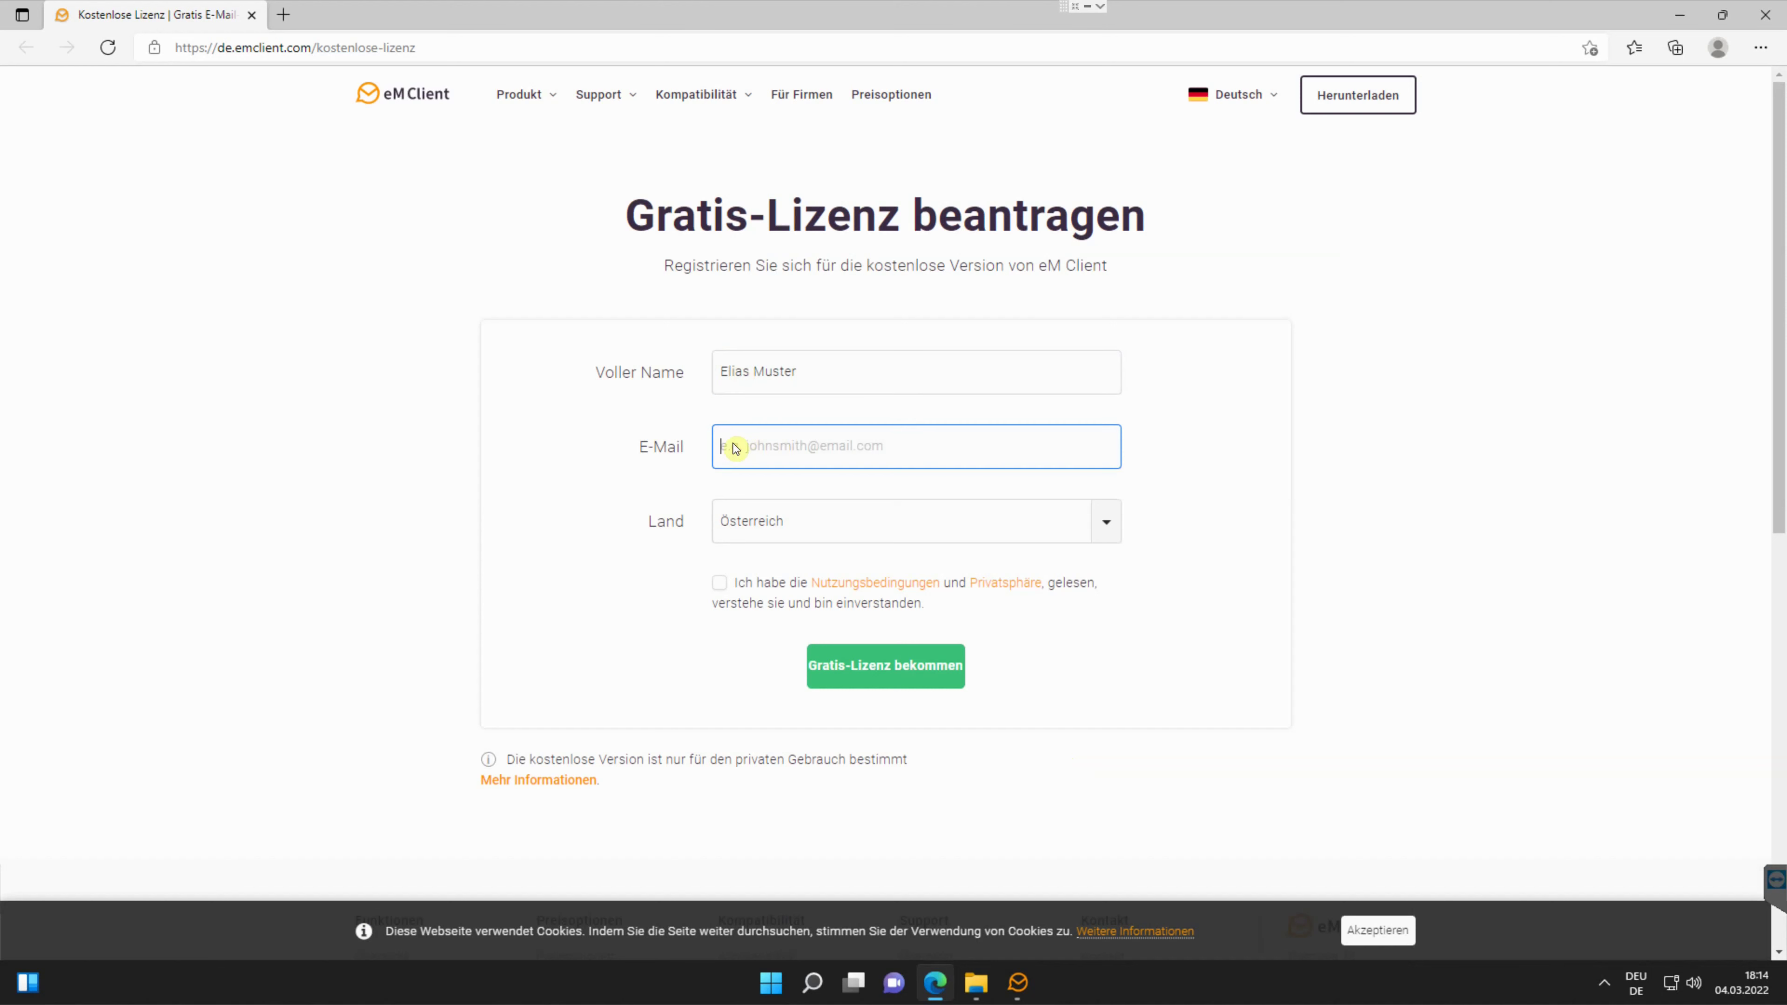
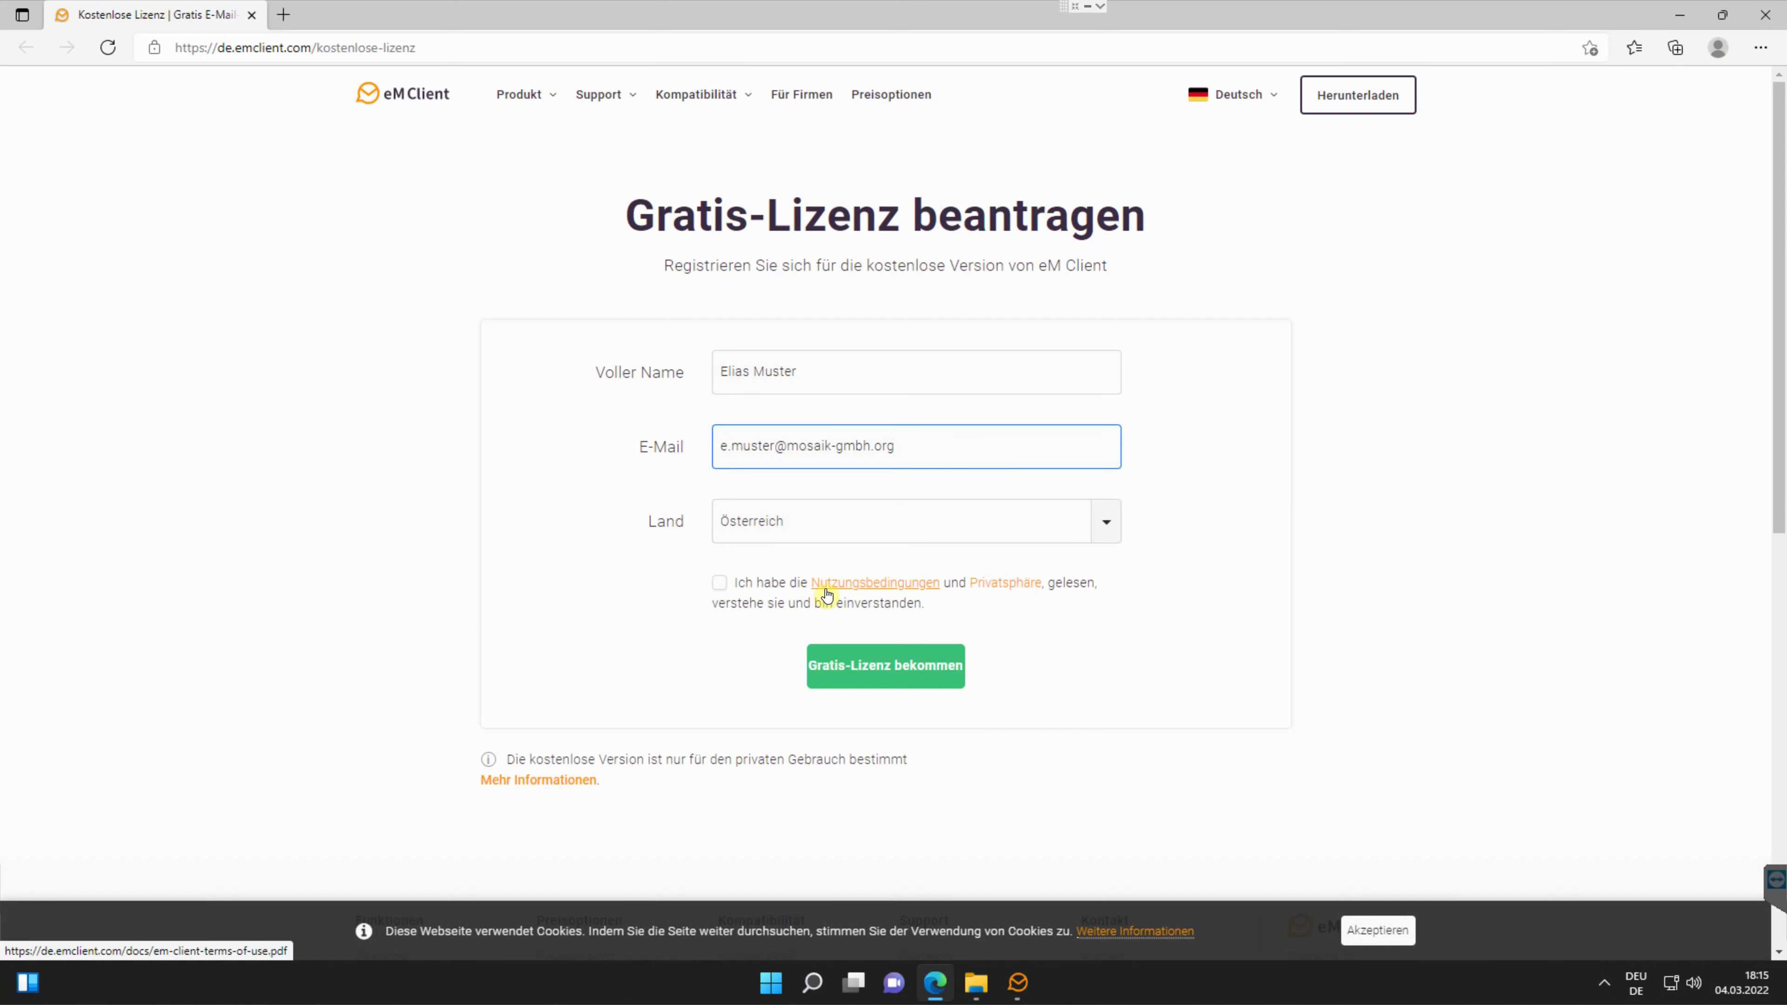
{"action": "left_click", "coordinate": [719, 588]}
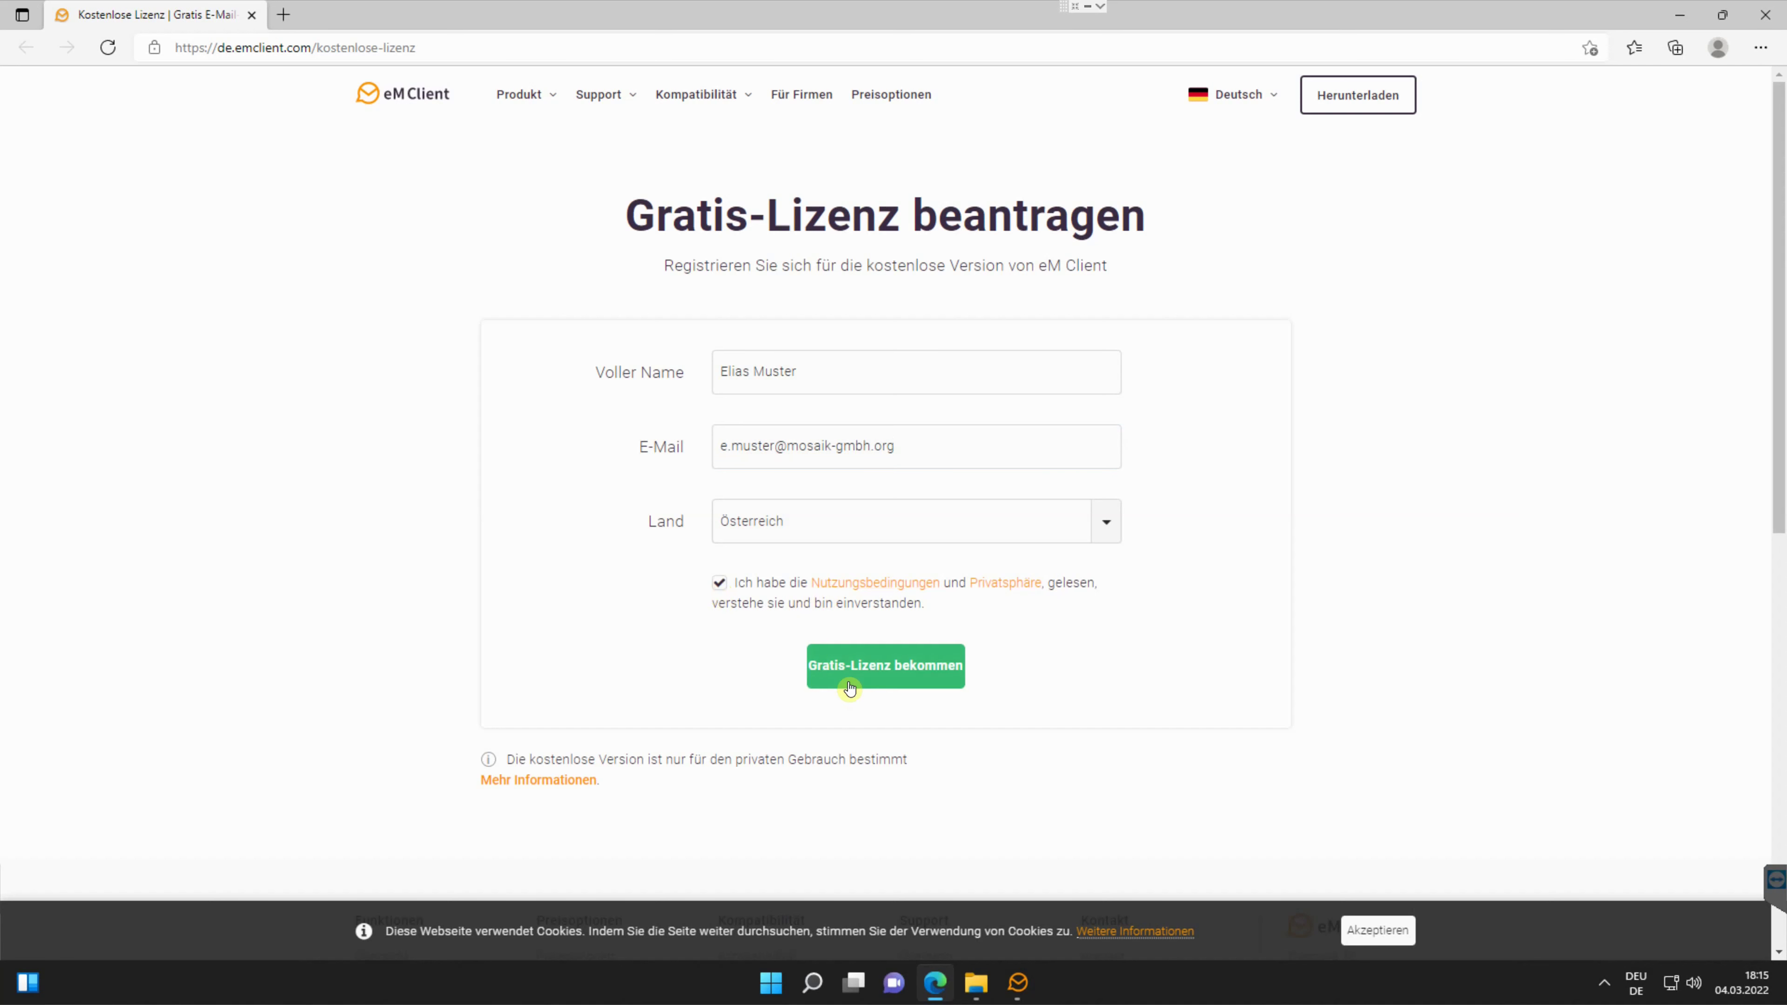
{"action": "left_click", "coordinate": [897, 673]}
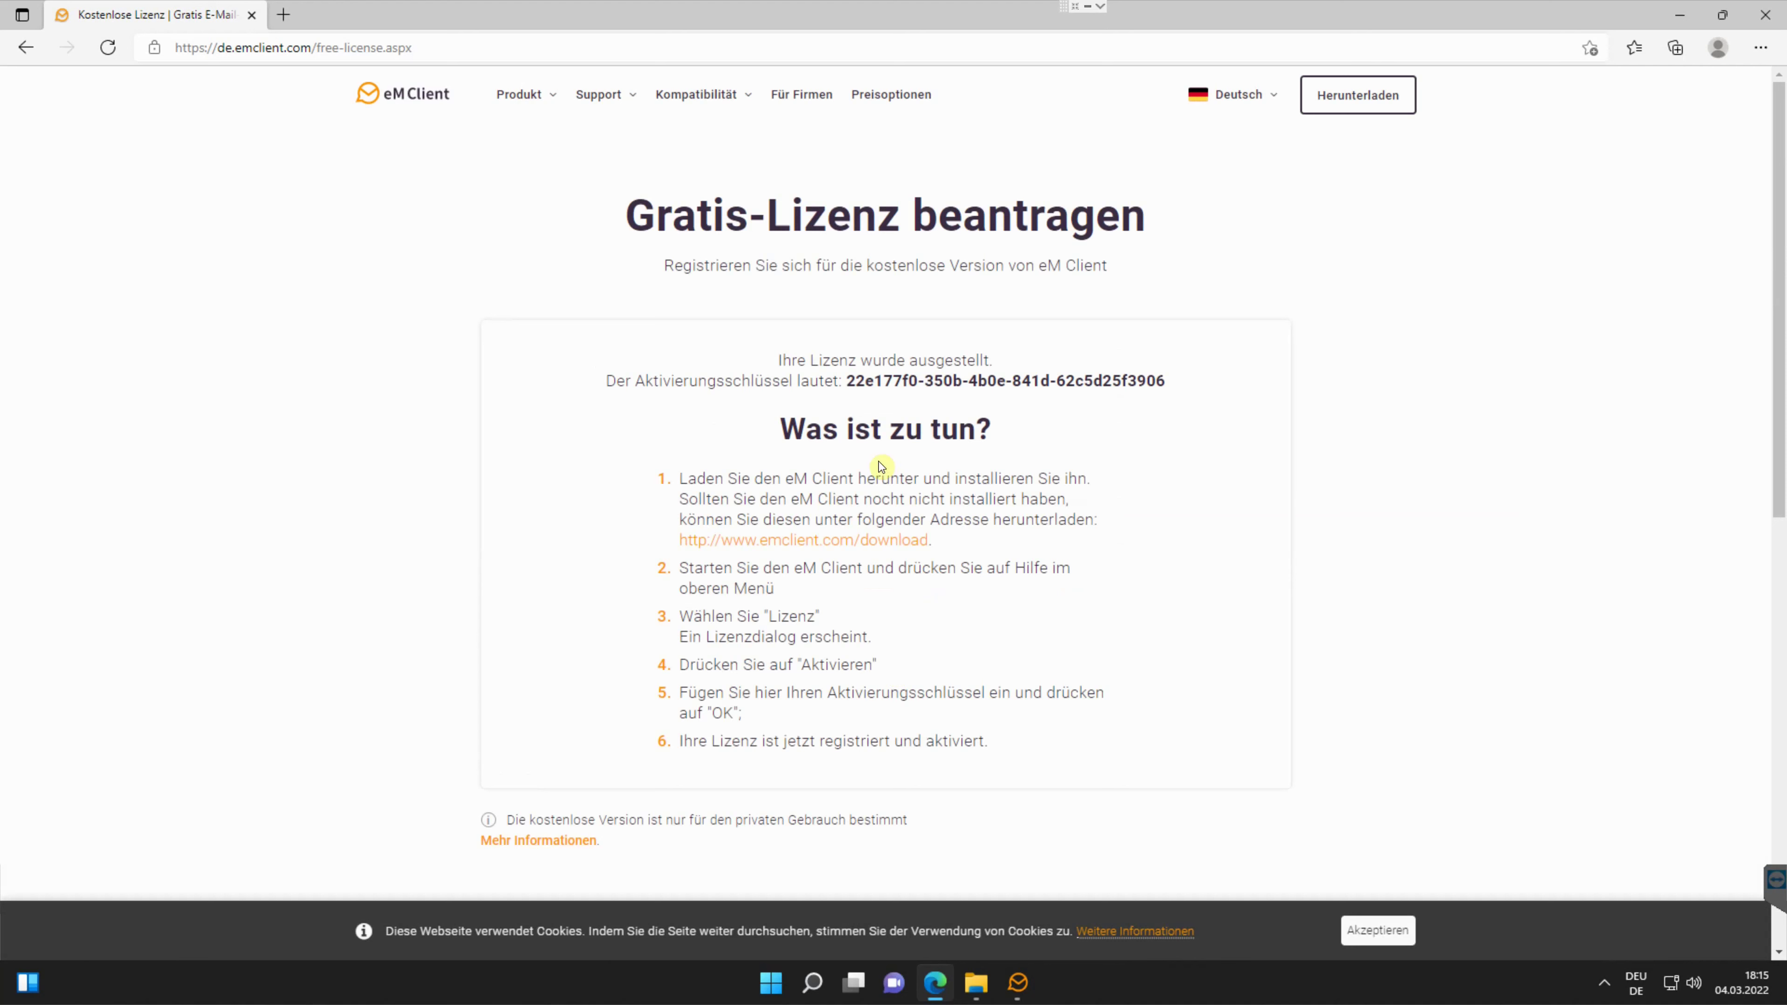
Copy the issued activation key from the confirmation page and minimise Edge.
{"action": "left_click_drag", "start_coordinate": [842, 379], "coordinate": [1166, 381]}
{"action": "right_click", "coordinate": [1145, 382]}
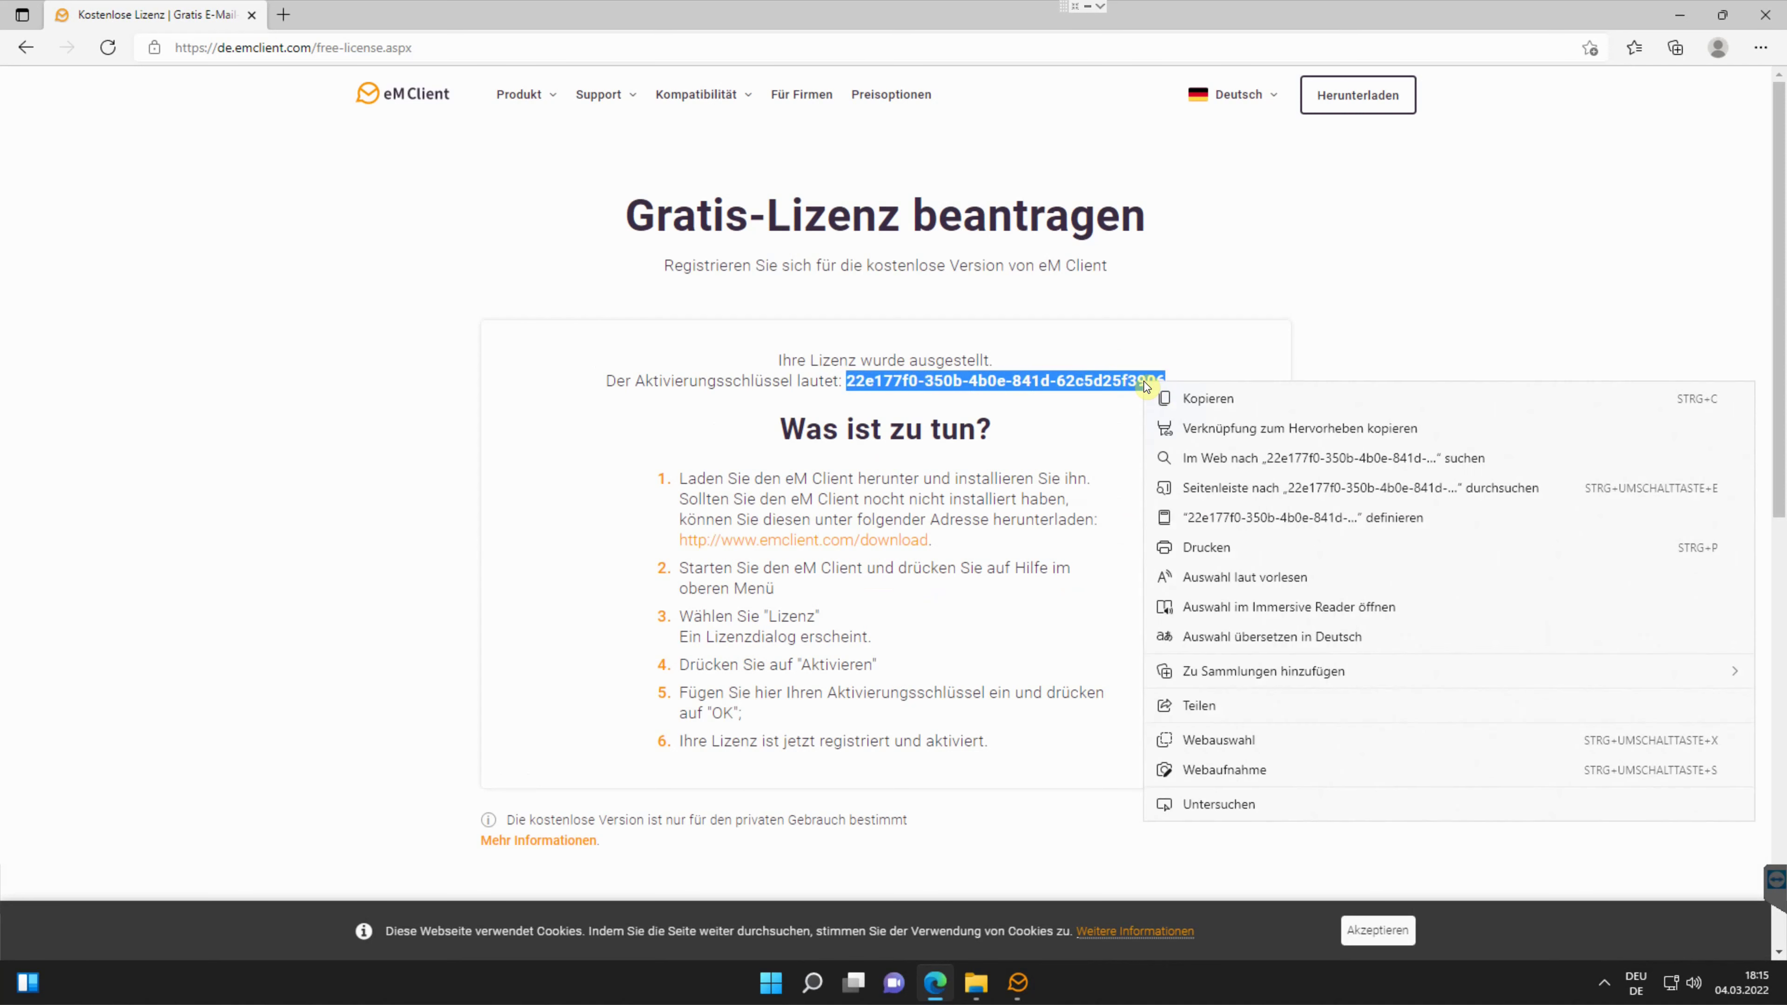
{"action": "left_click", "coordinate": [1196, 400]}
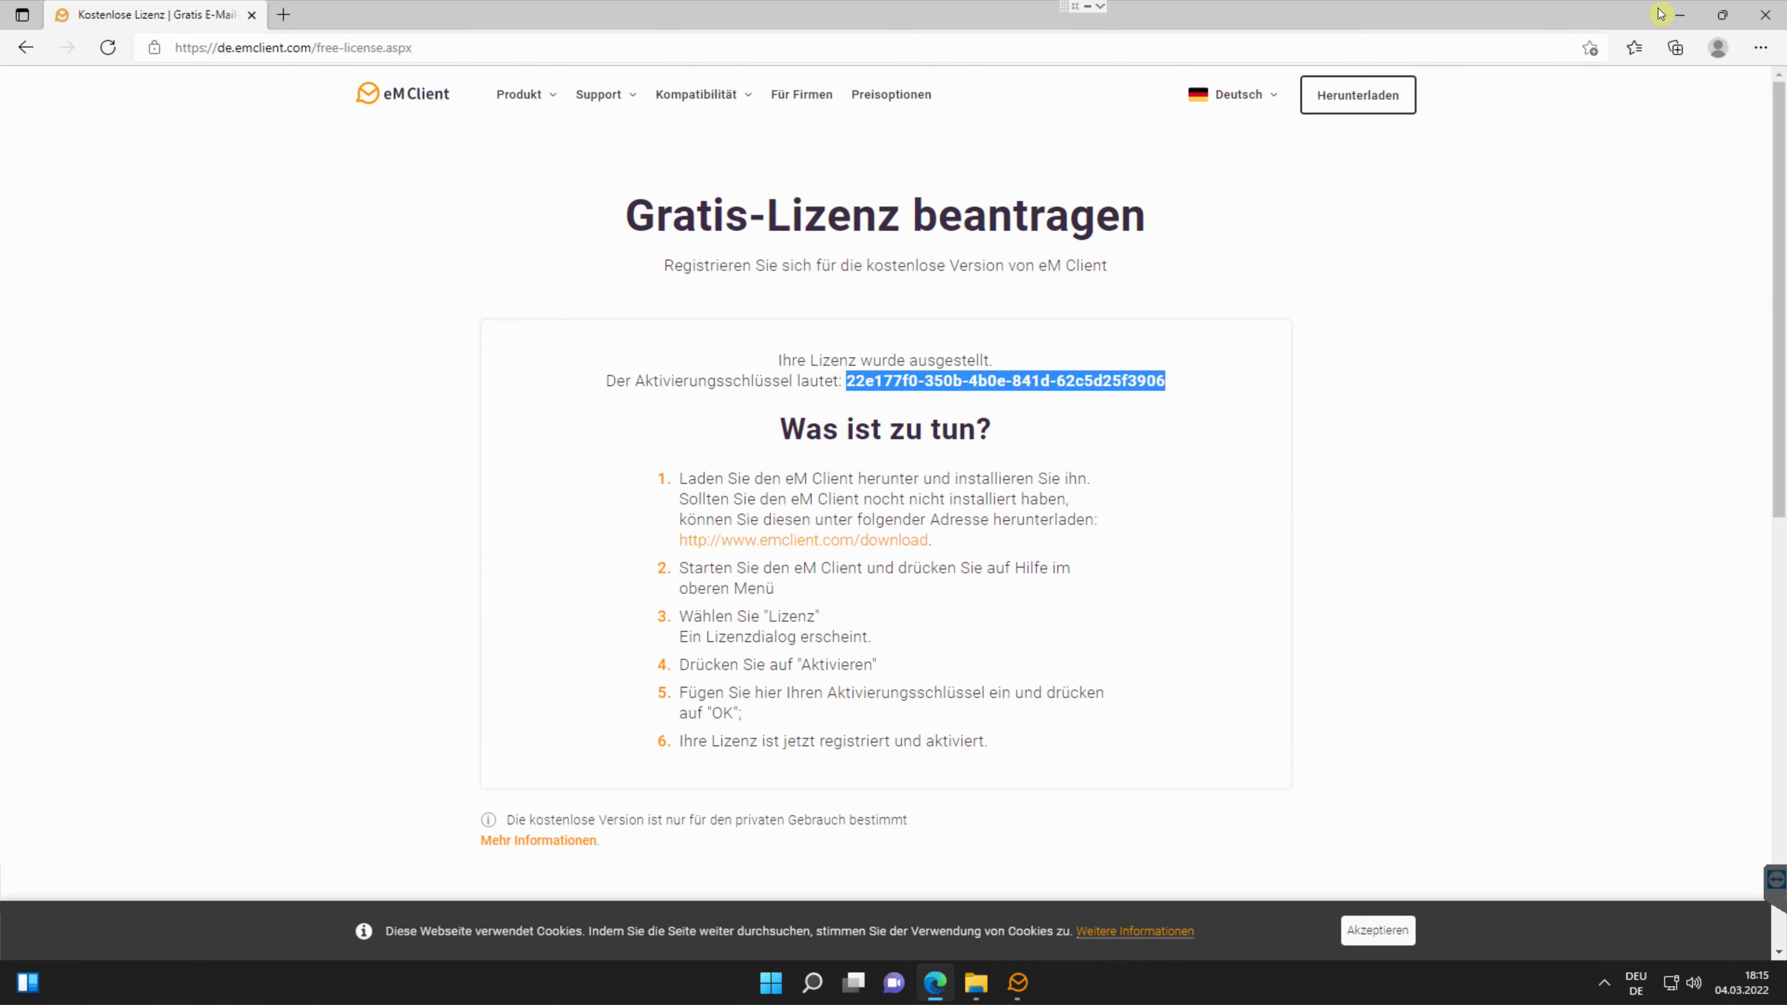
{"action": "left_click", "coordinate": [1679, 15]}
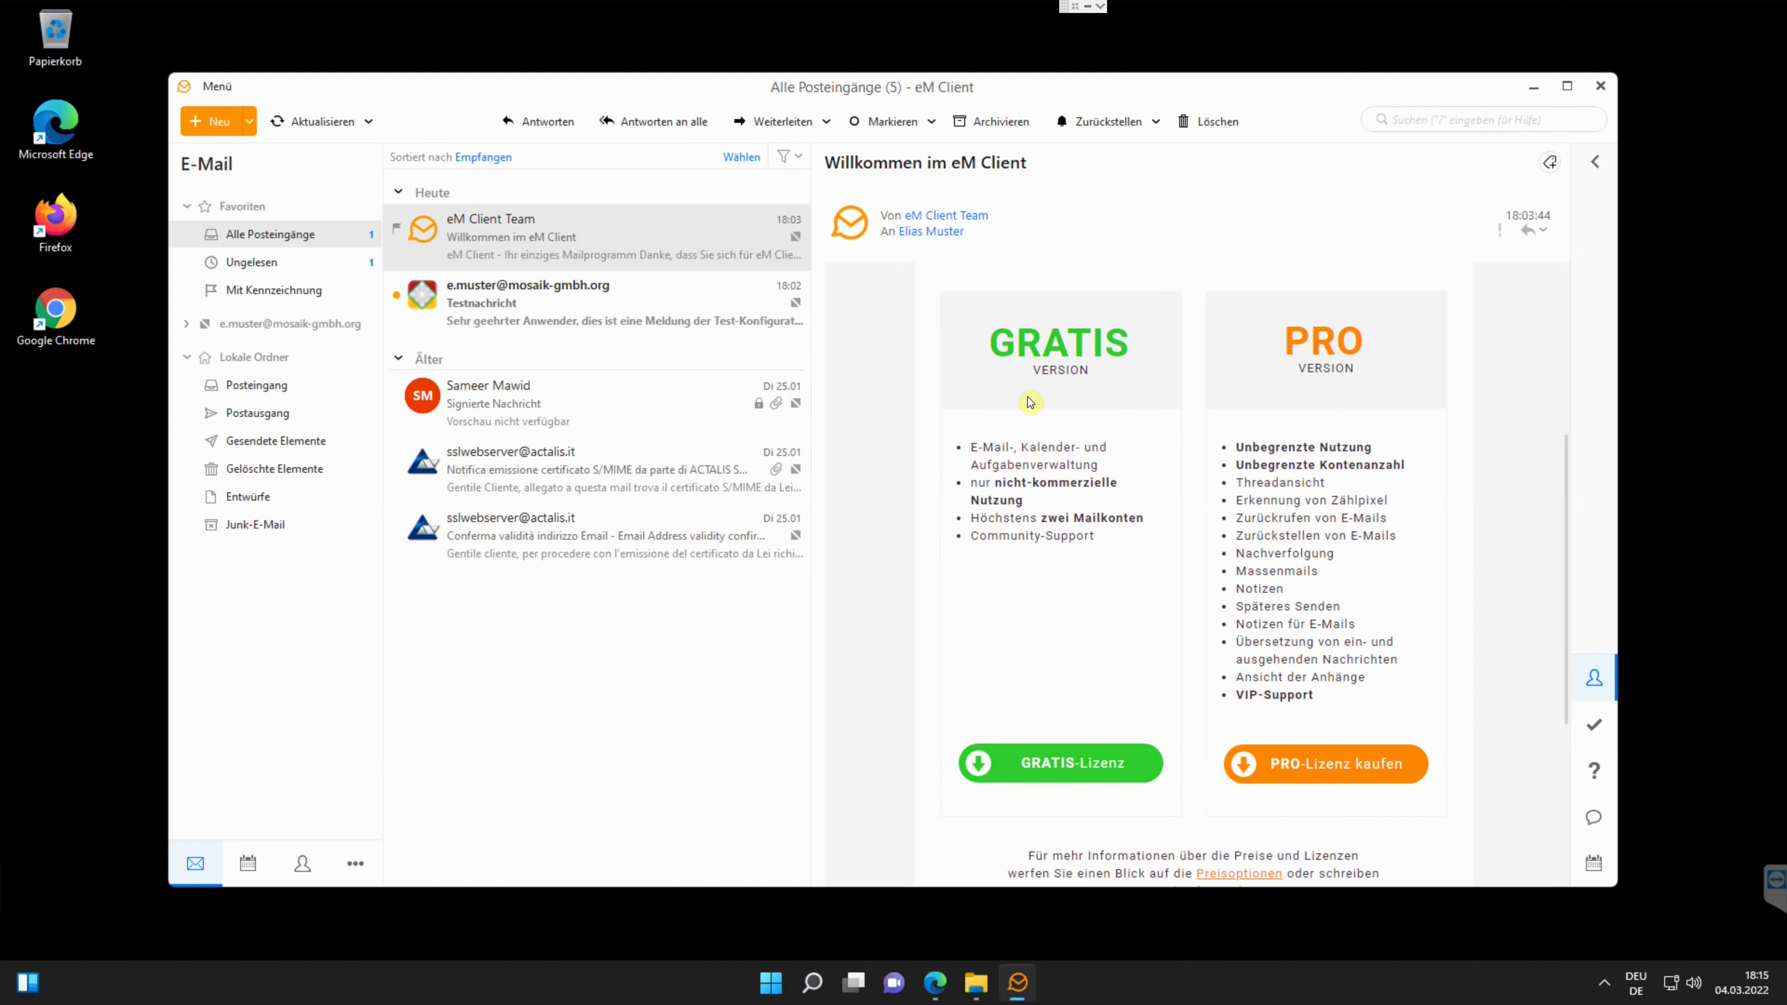
Open the licence information via Menü > Hilfe > Lizenz.
{"action": "left_click", "coordinate": [209, 87]}
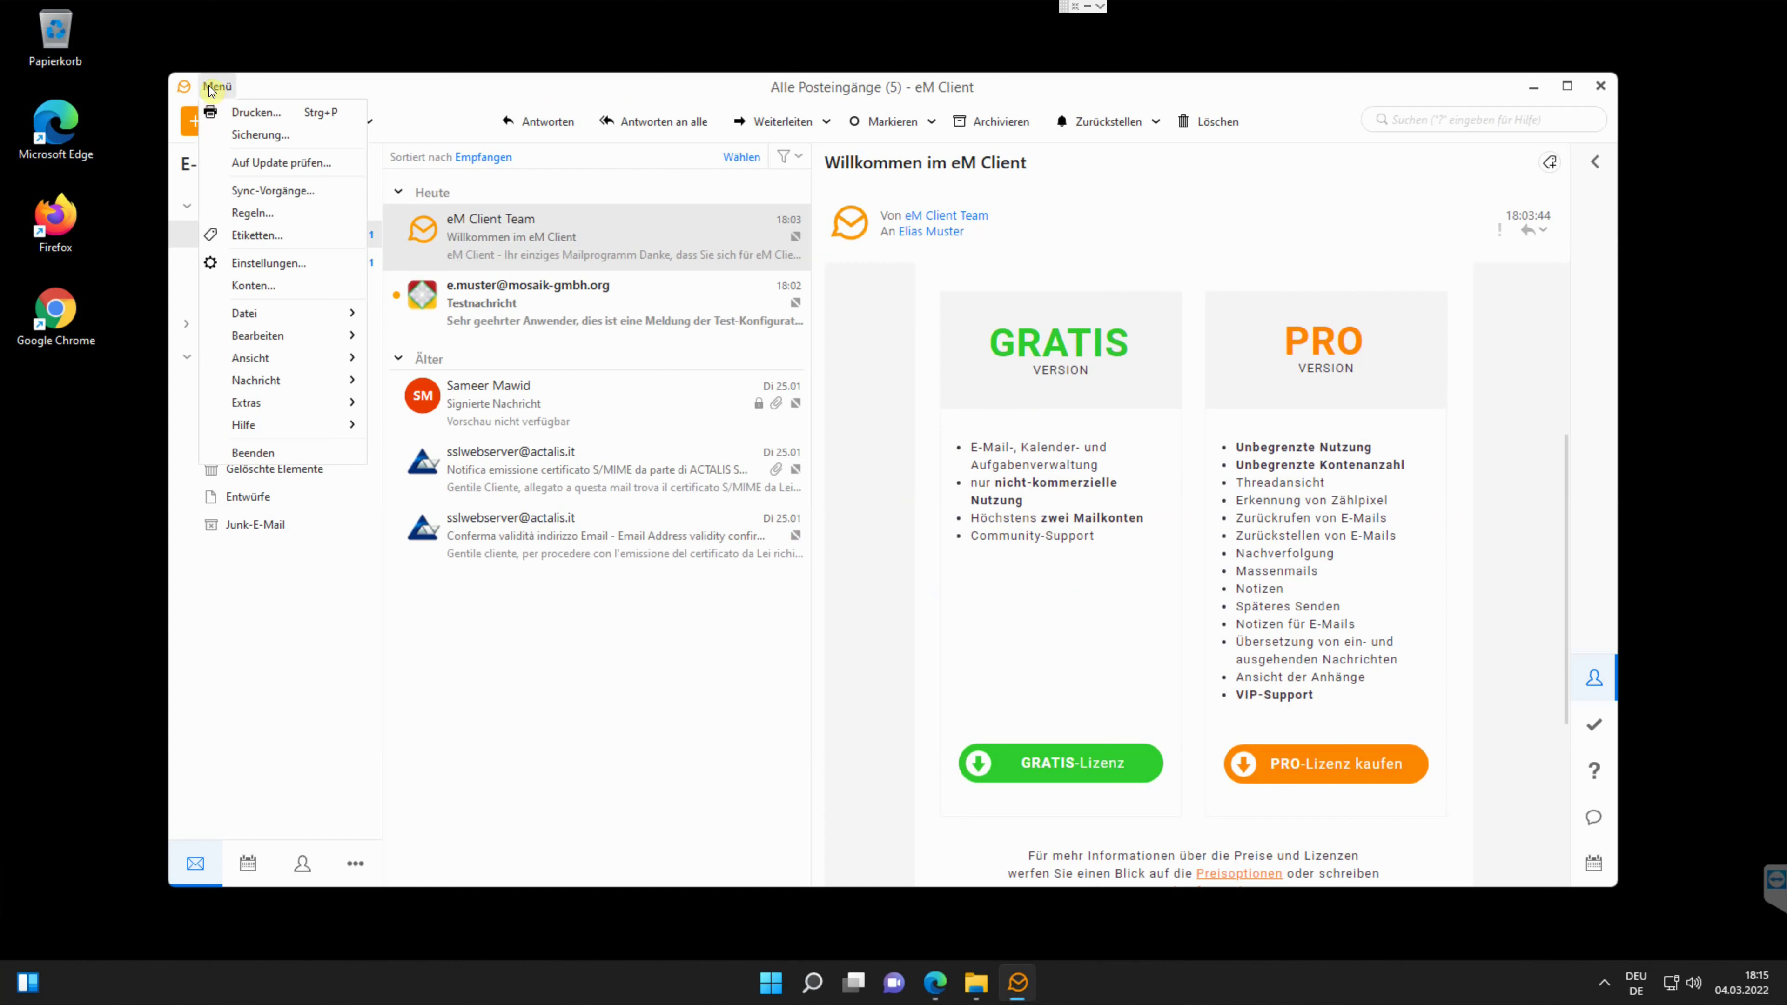
{"action": "mouse_move", "coordinate": [285, 403]}
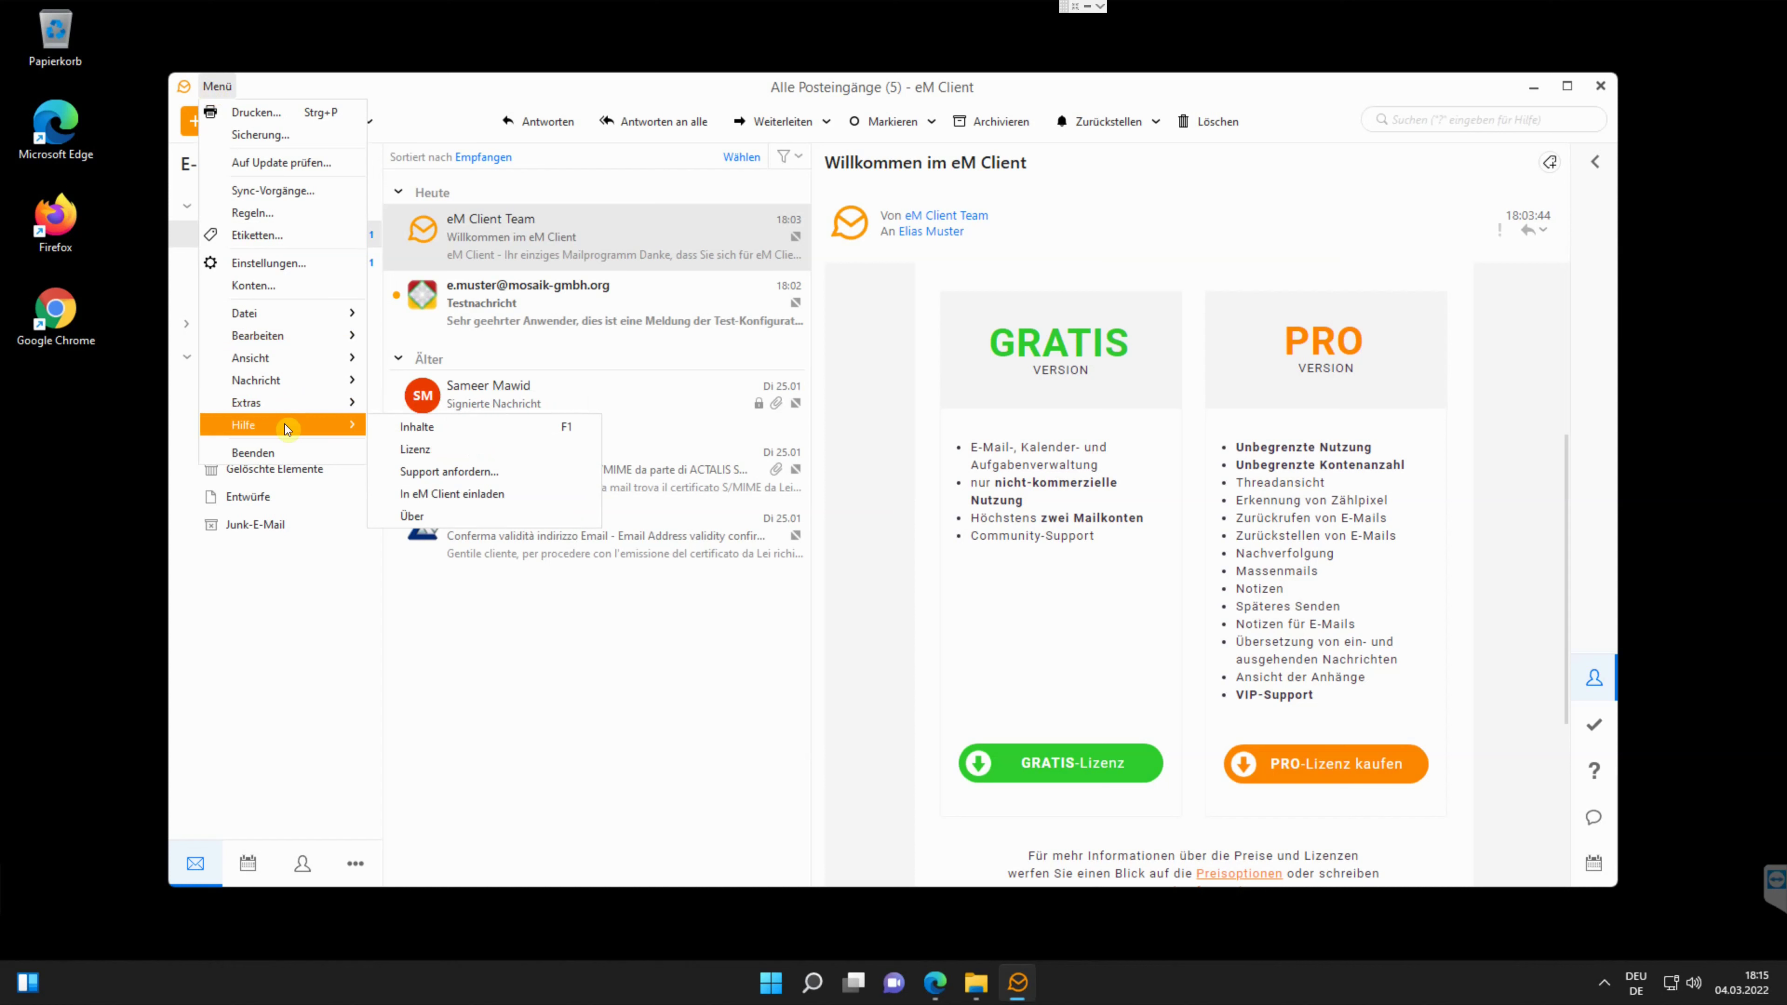
{"action": "left_click", "coordinate": [440, 452]}
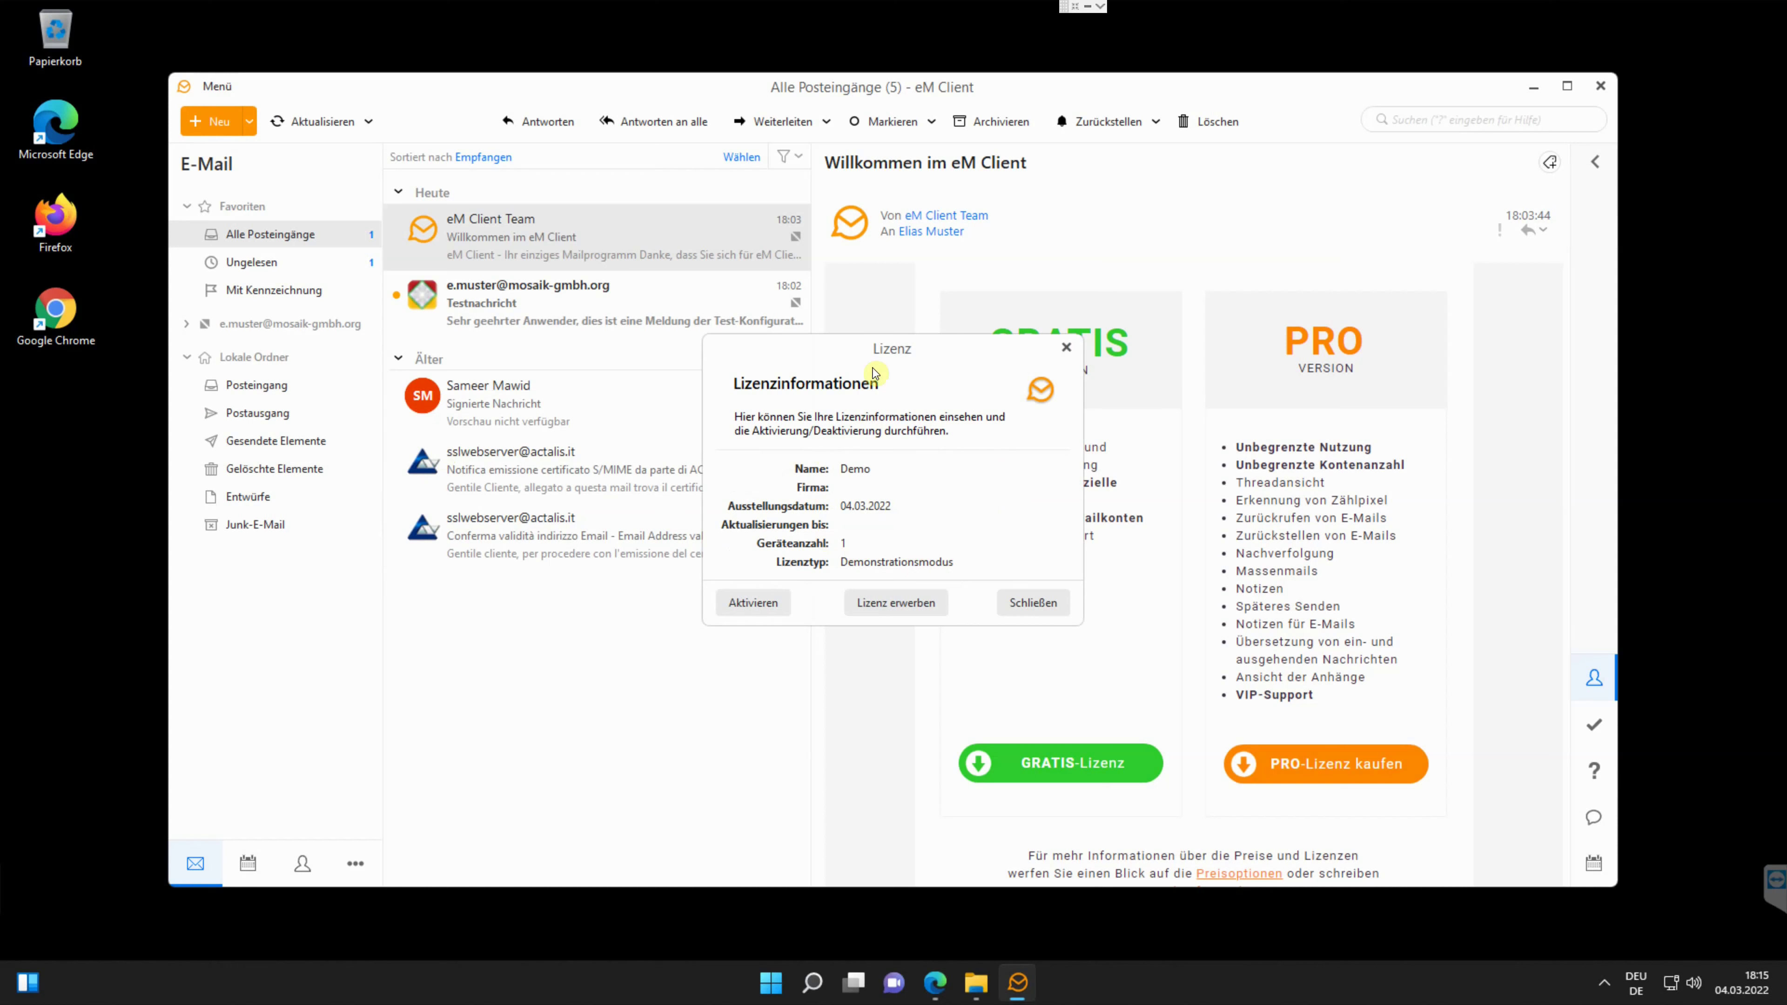
Activate the pasted key so the licence reads Kostenlos, then close the licence window.
{"action": "left_click", "coordinate": [753, 606]}
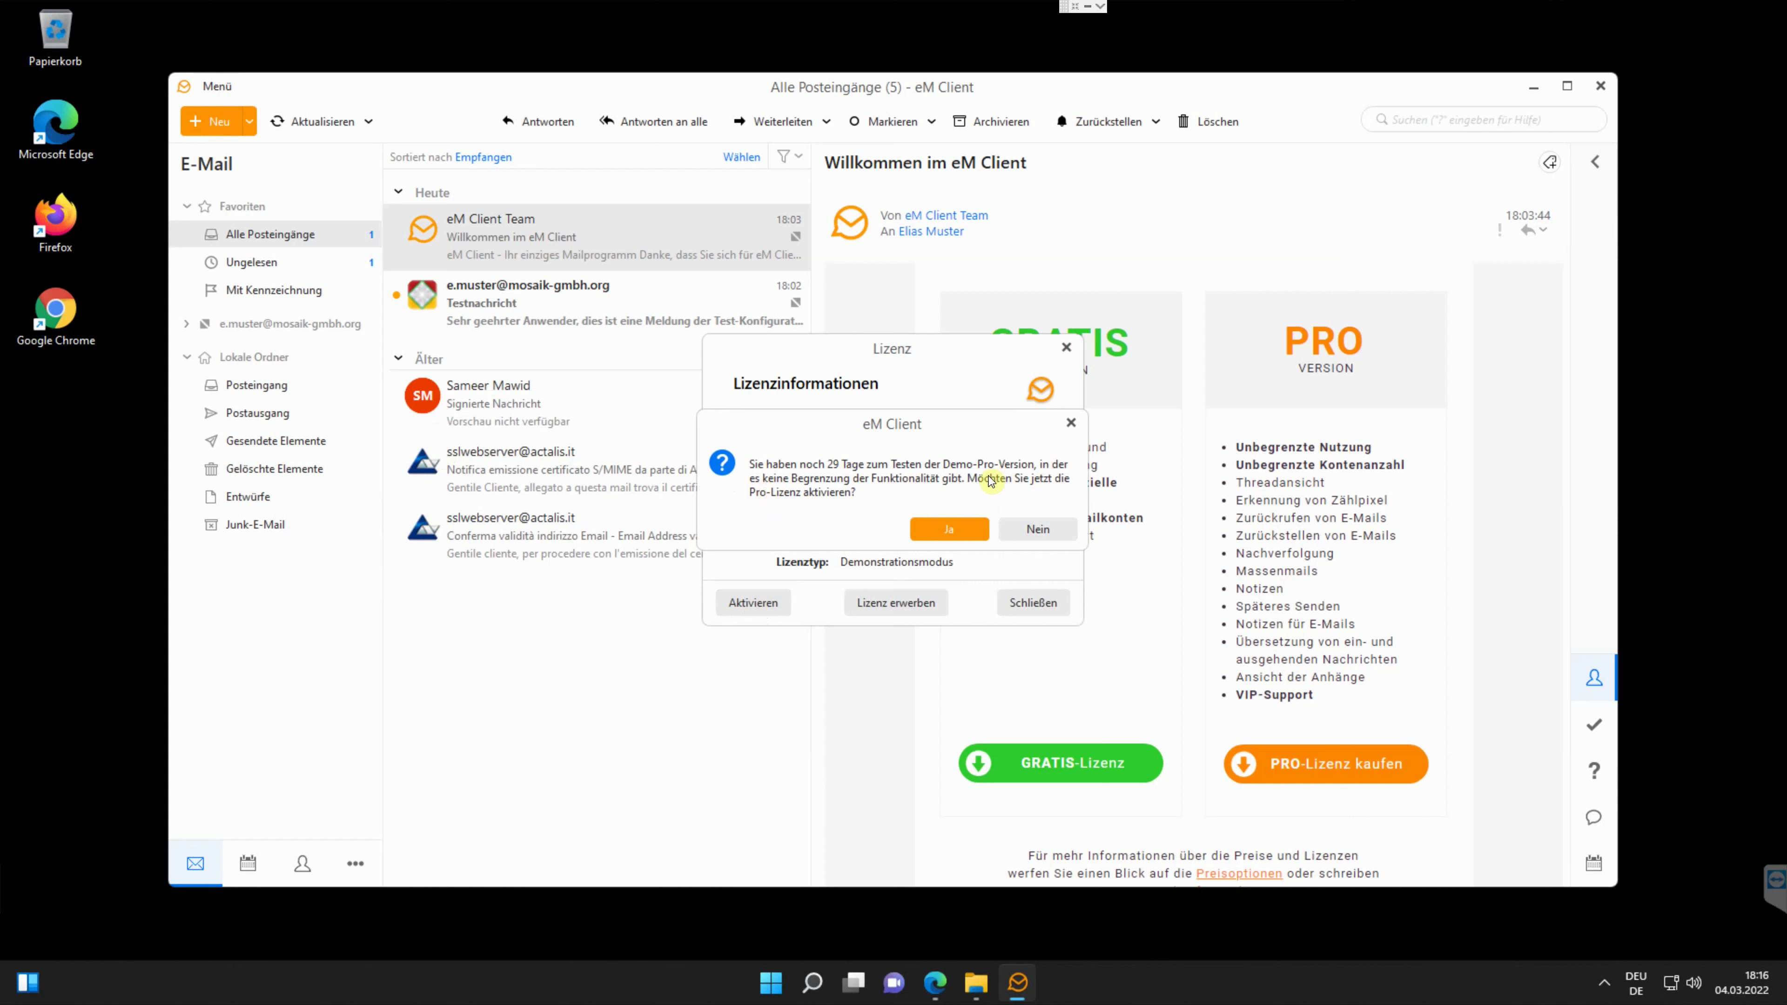
{"action": "left_click", "coordinate": [949, 531]}
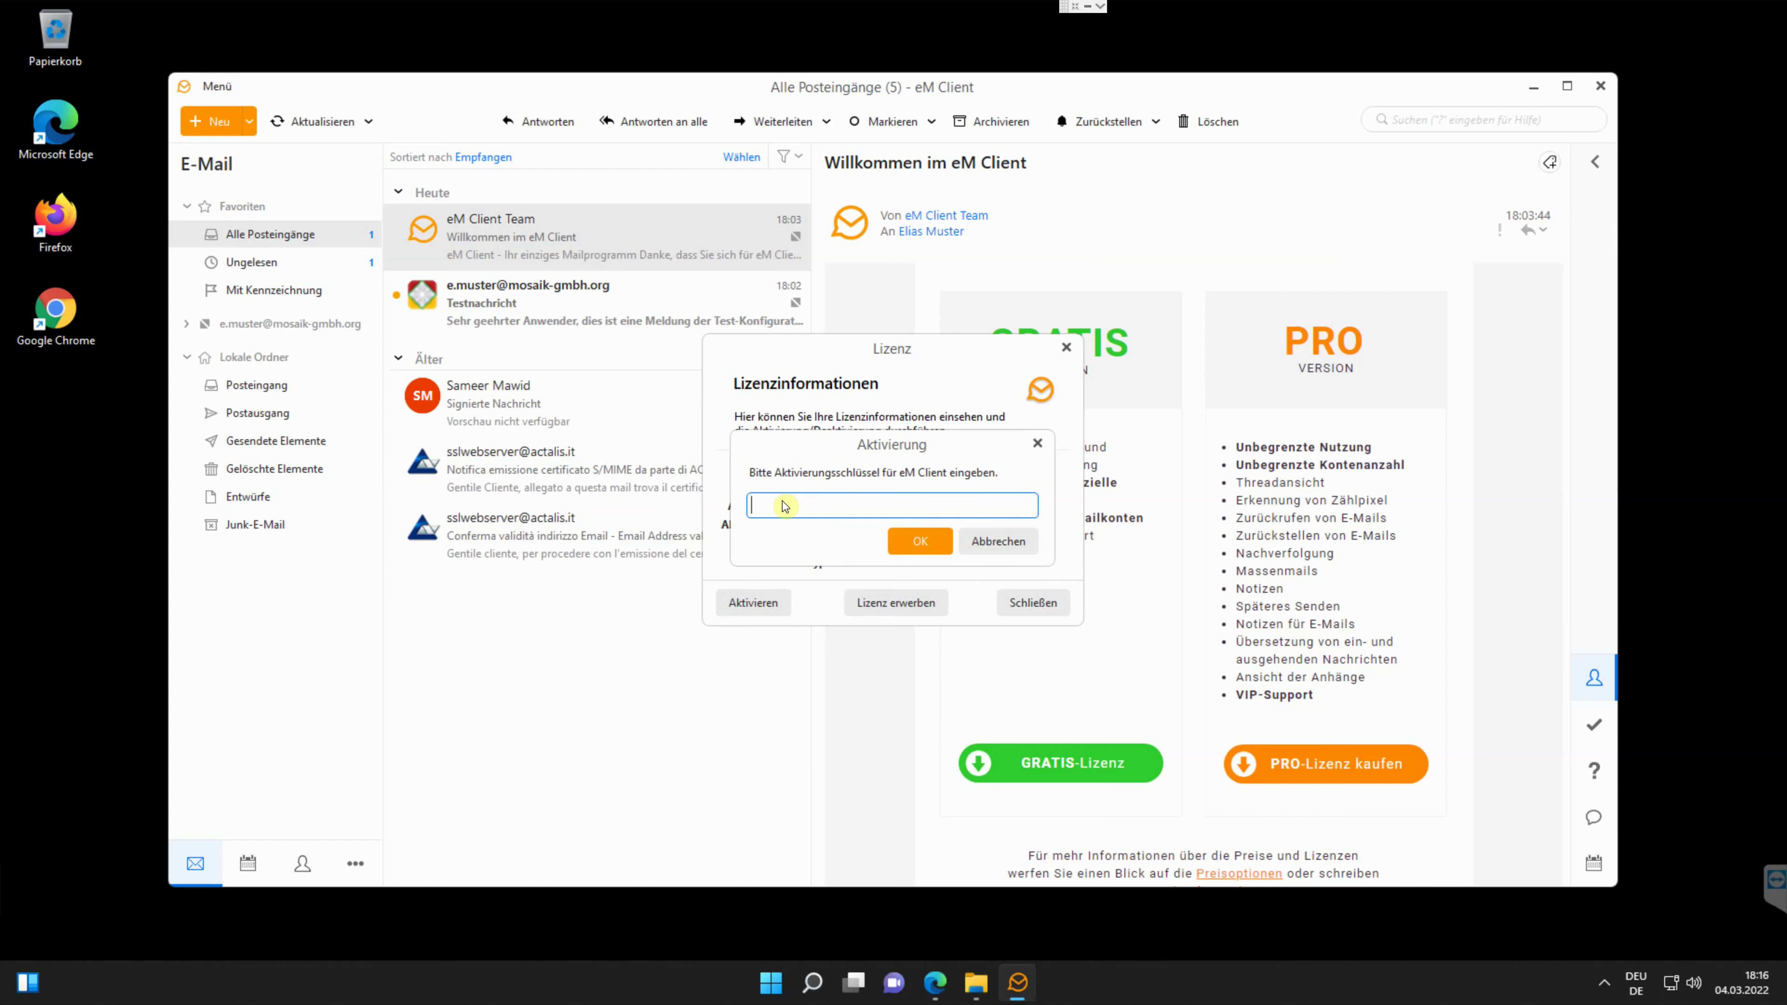
{"action": "right_click", "coordinate": [761, 505]}
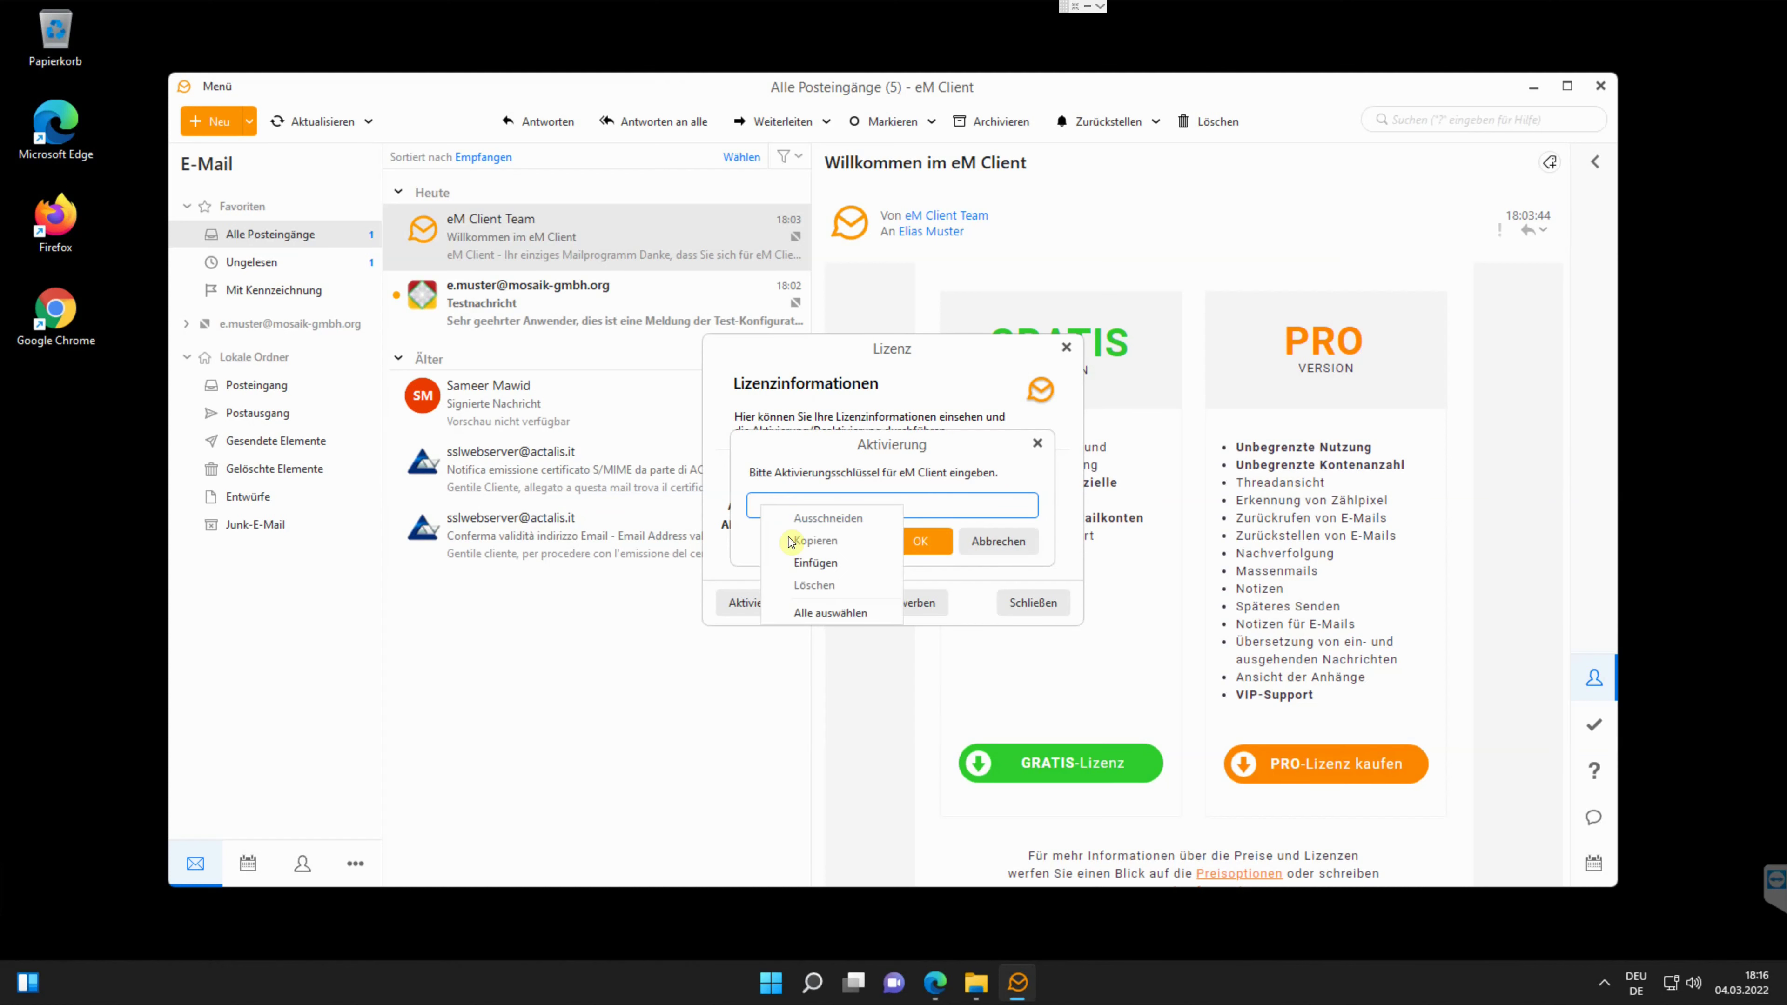
{"action": "left_click", "coordinate": [807, 563]}
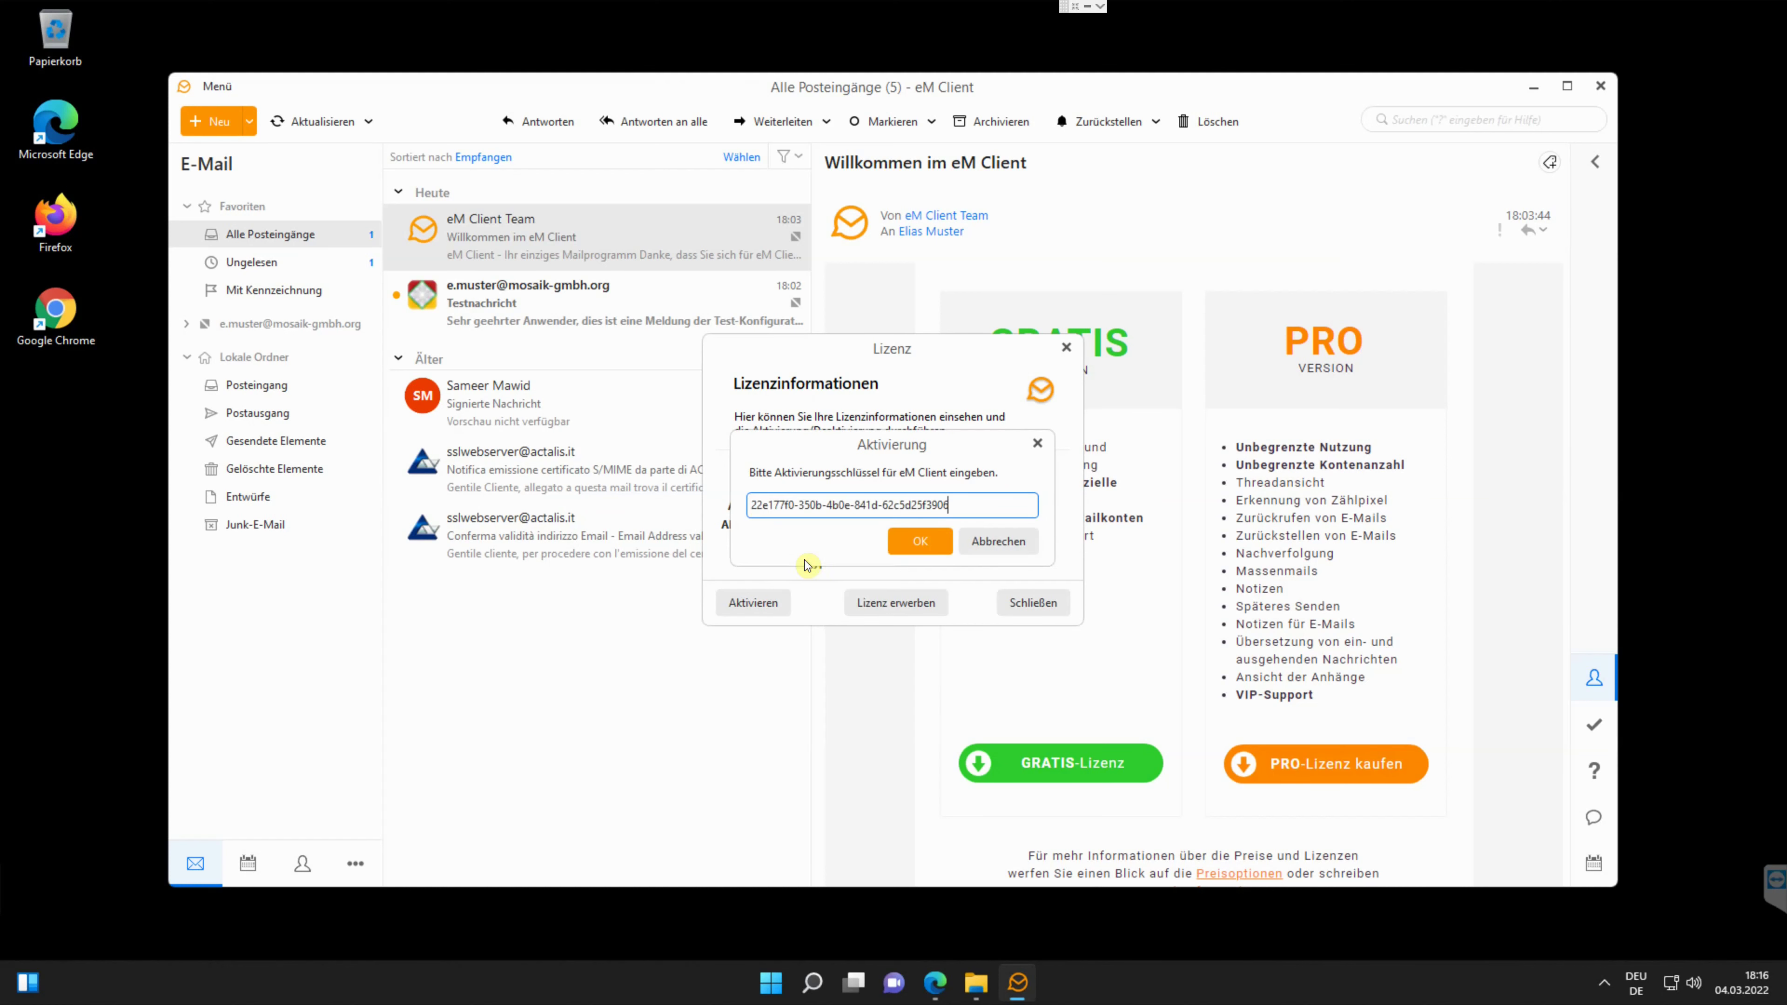
{"action": "left_click", "coordinate": [919, 542]}
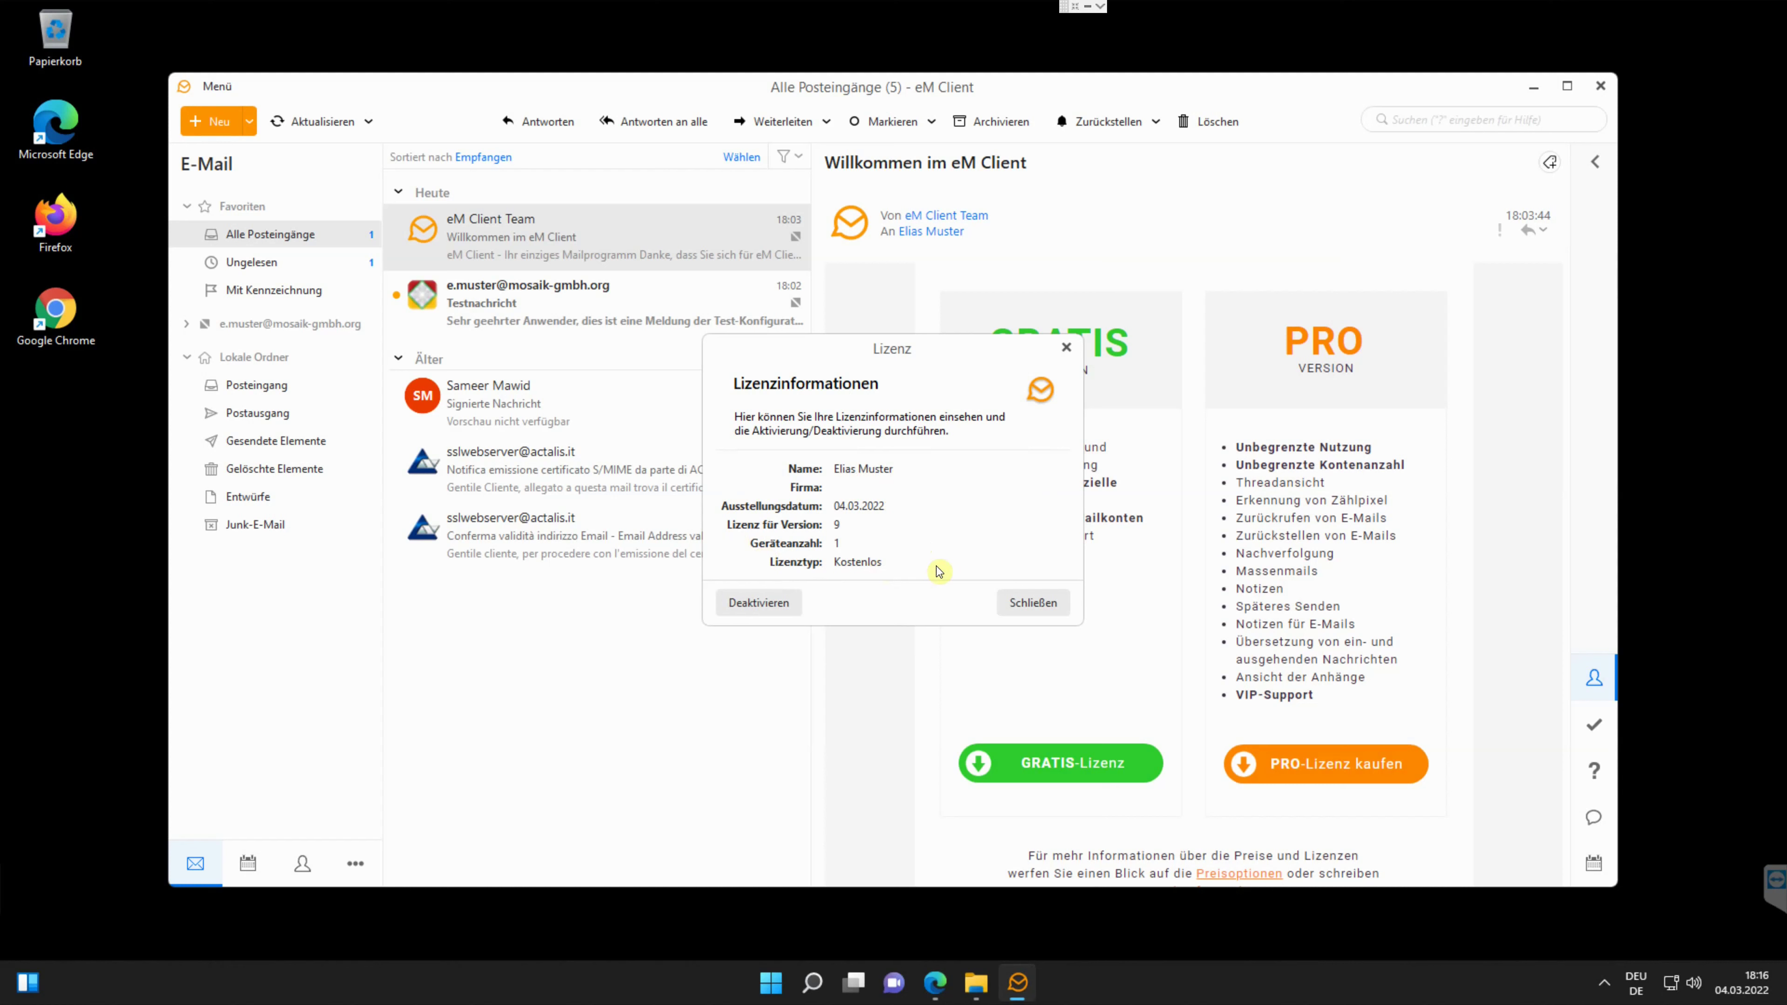
{"action": "left_click", "coordinate": [1033, 603]}
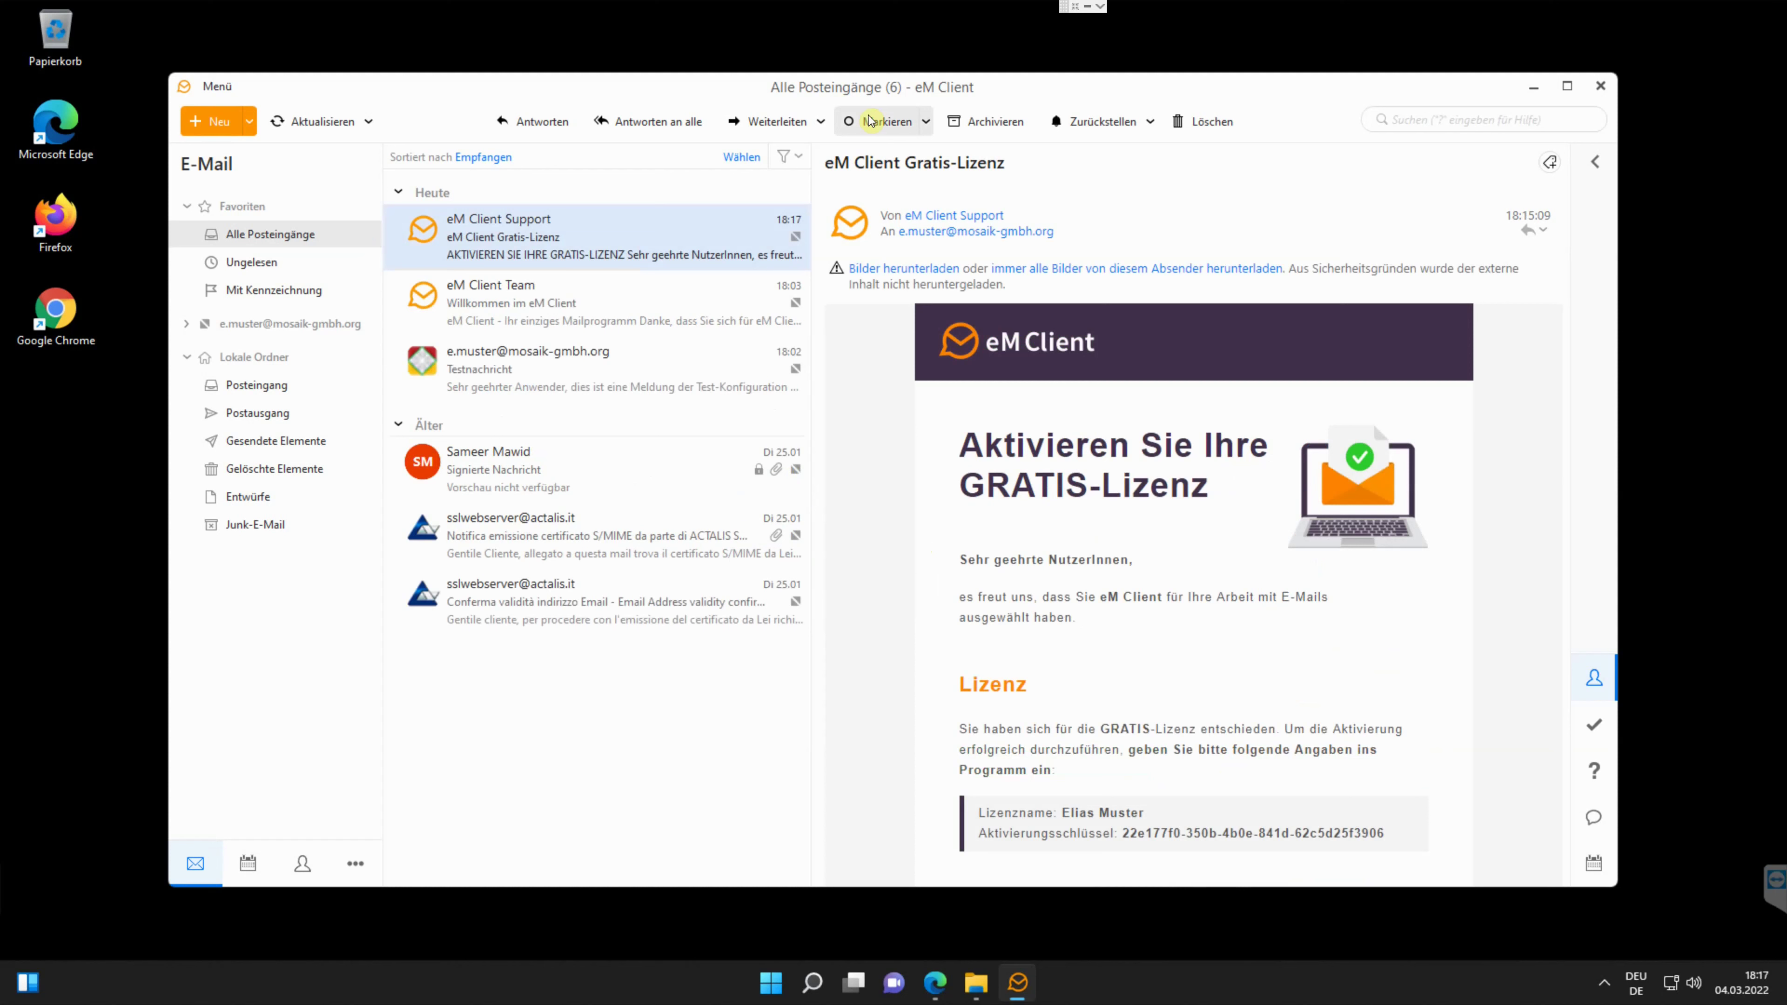
Check the synced event in the account's Kalender in the calendar view.
{"action": "left_click", "coordinate": [246, 864]}
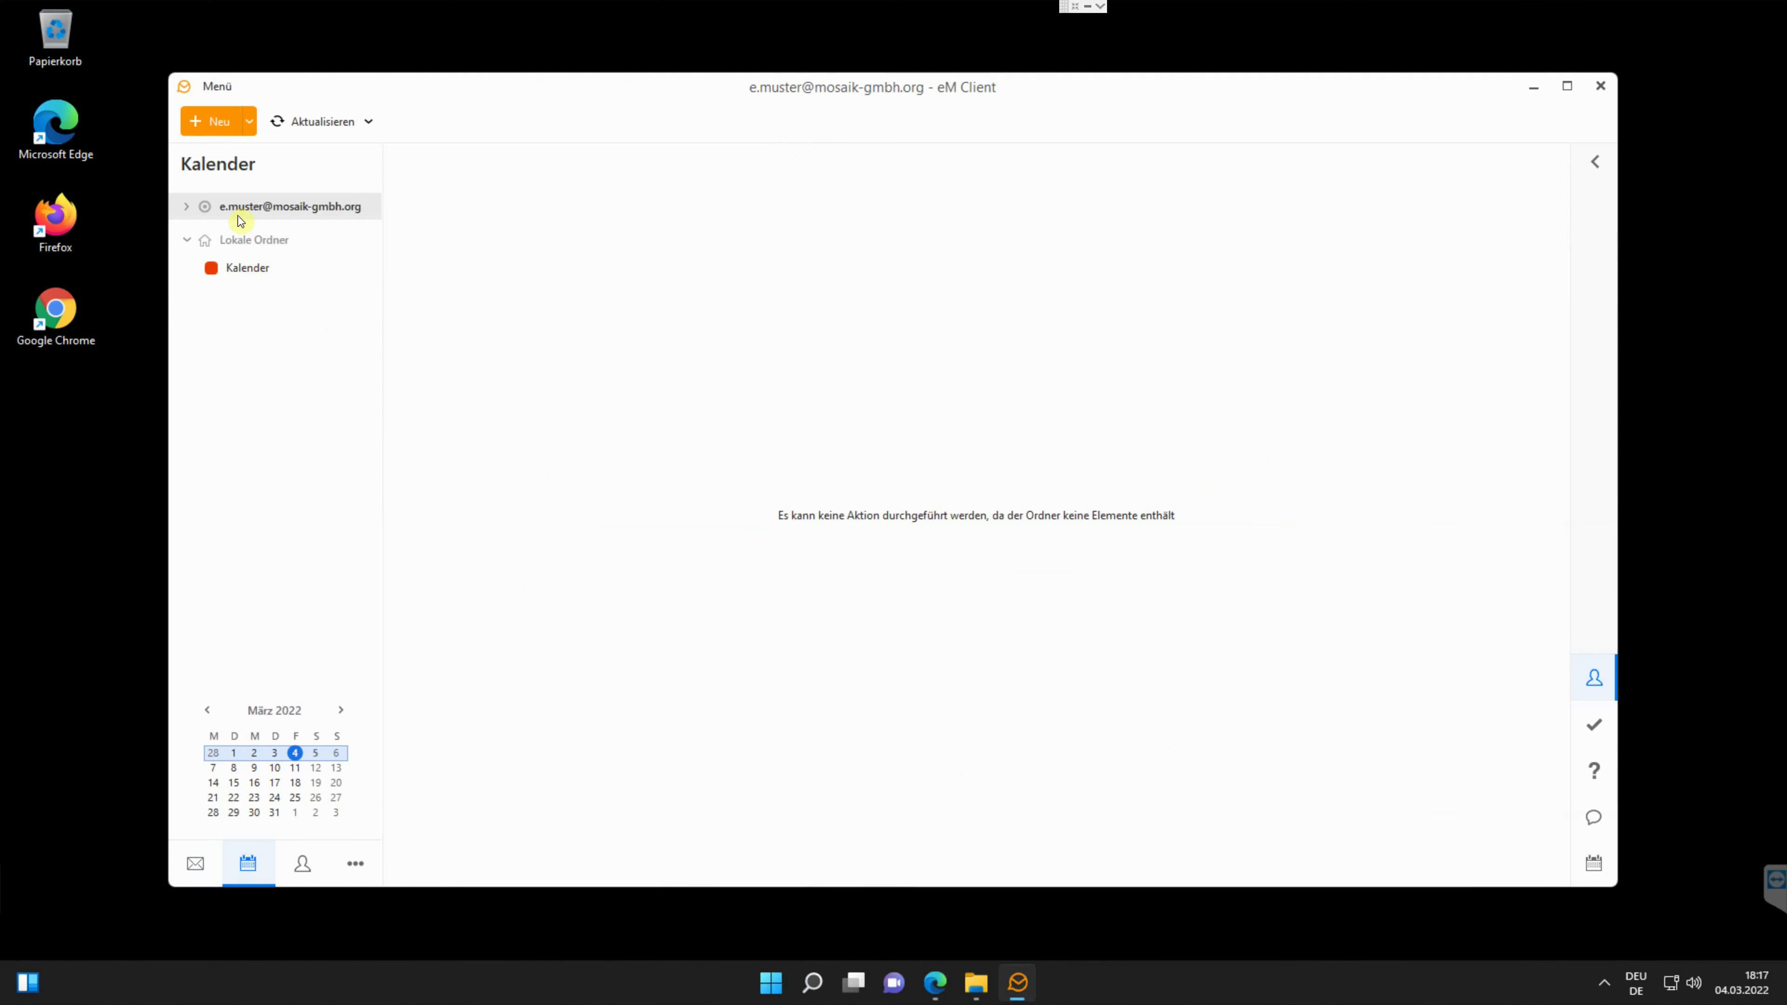
{"action": "left_click", "coordinate": [191, 210]}
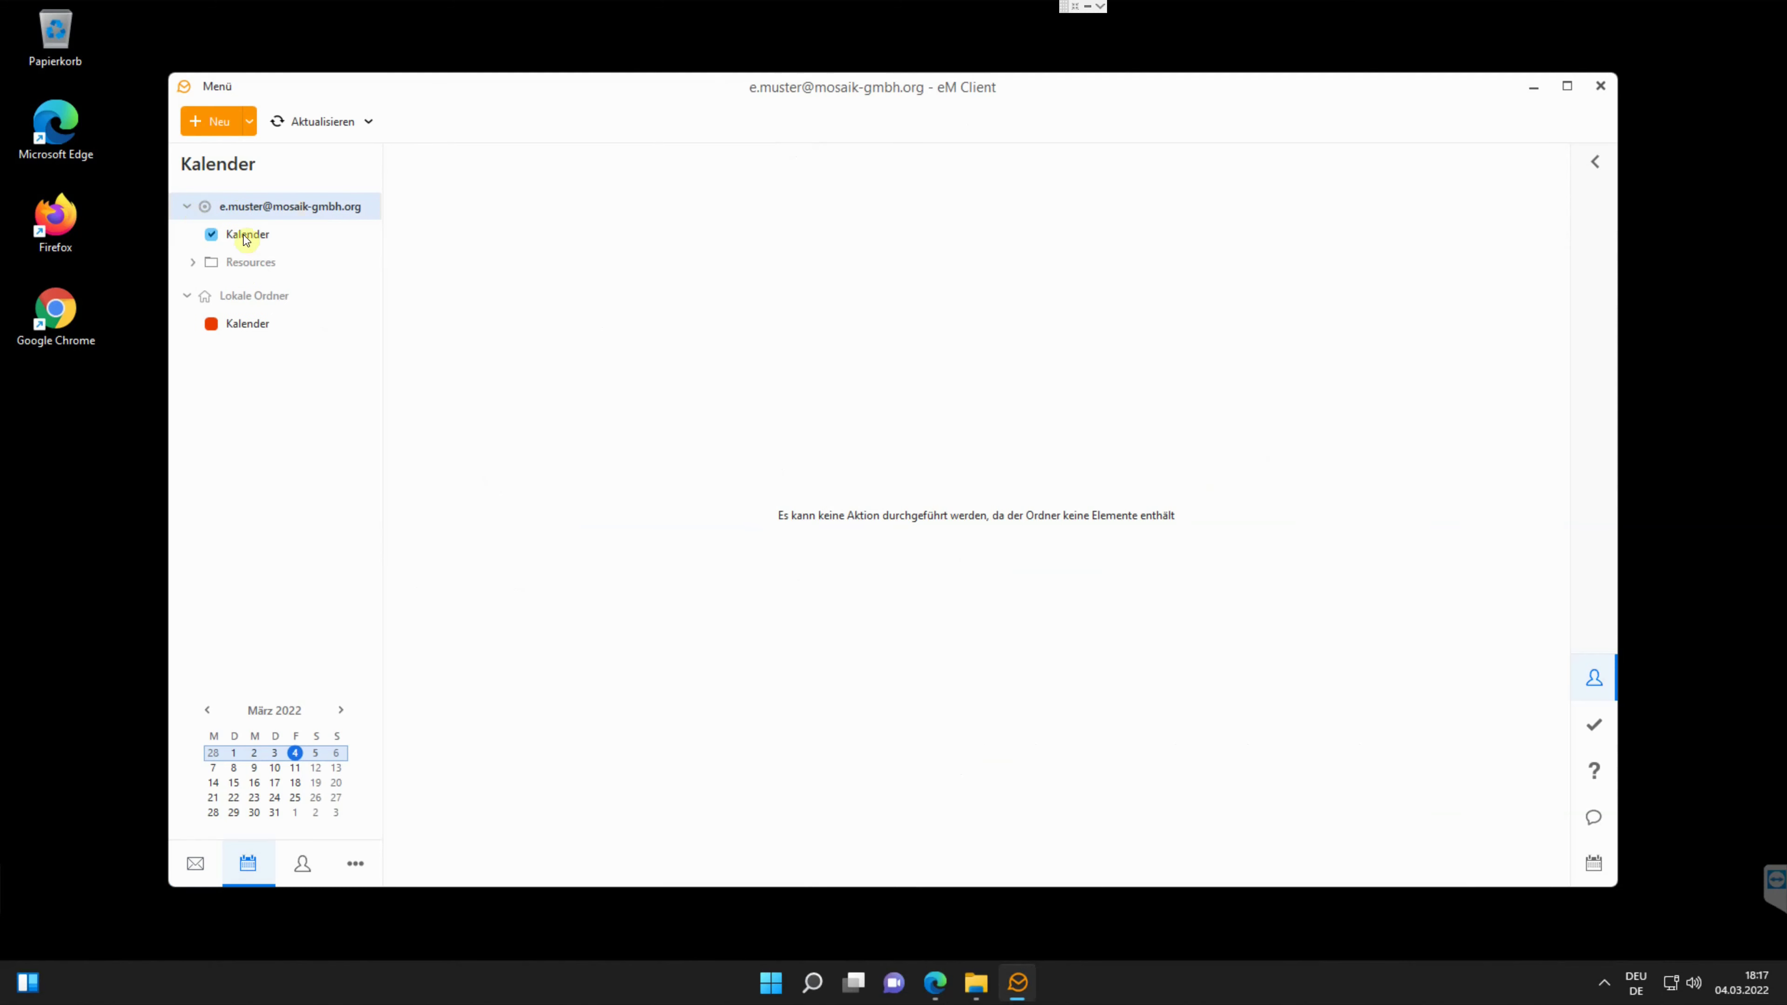
{"action": "left_click", "coordinate": [246, 235]}
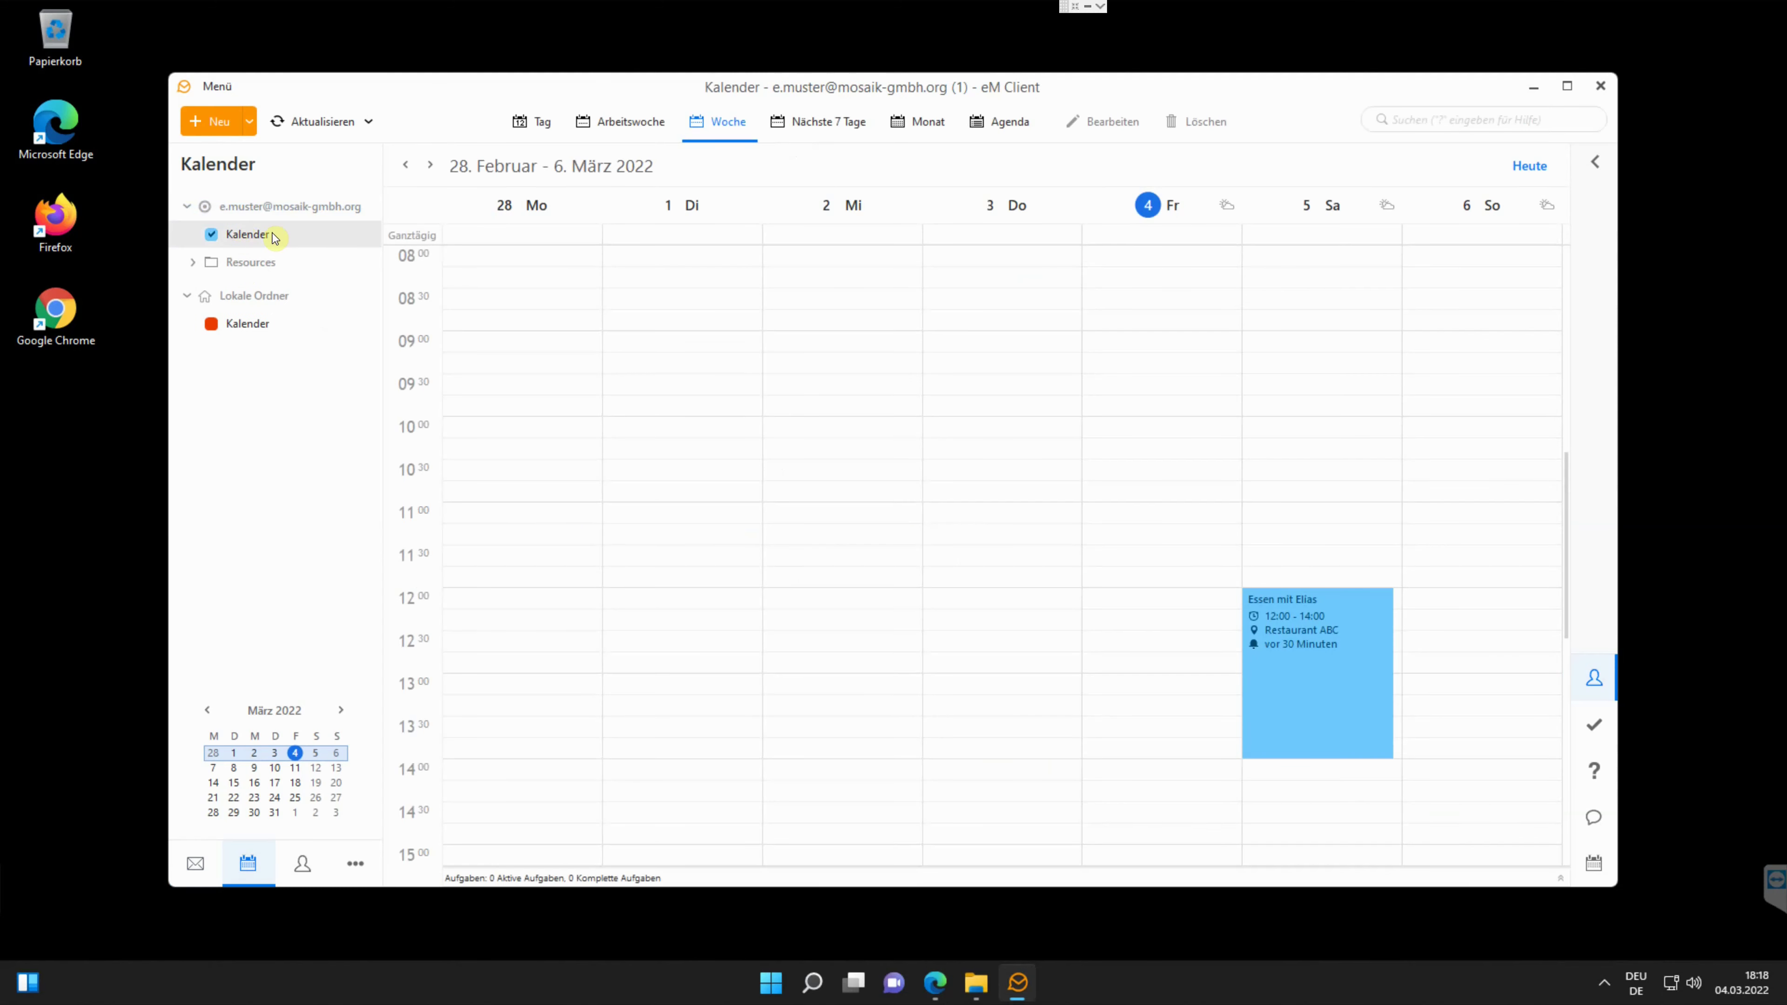
{"action": "mouse_move", "coordinate": [1316, 616]}
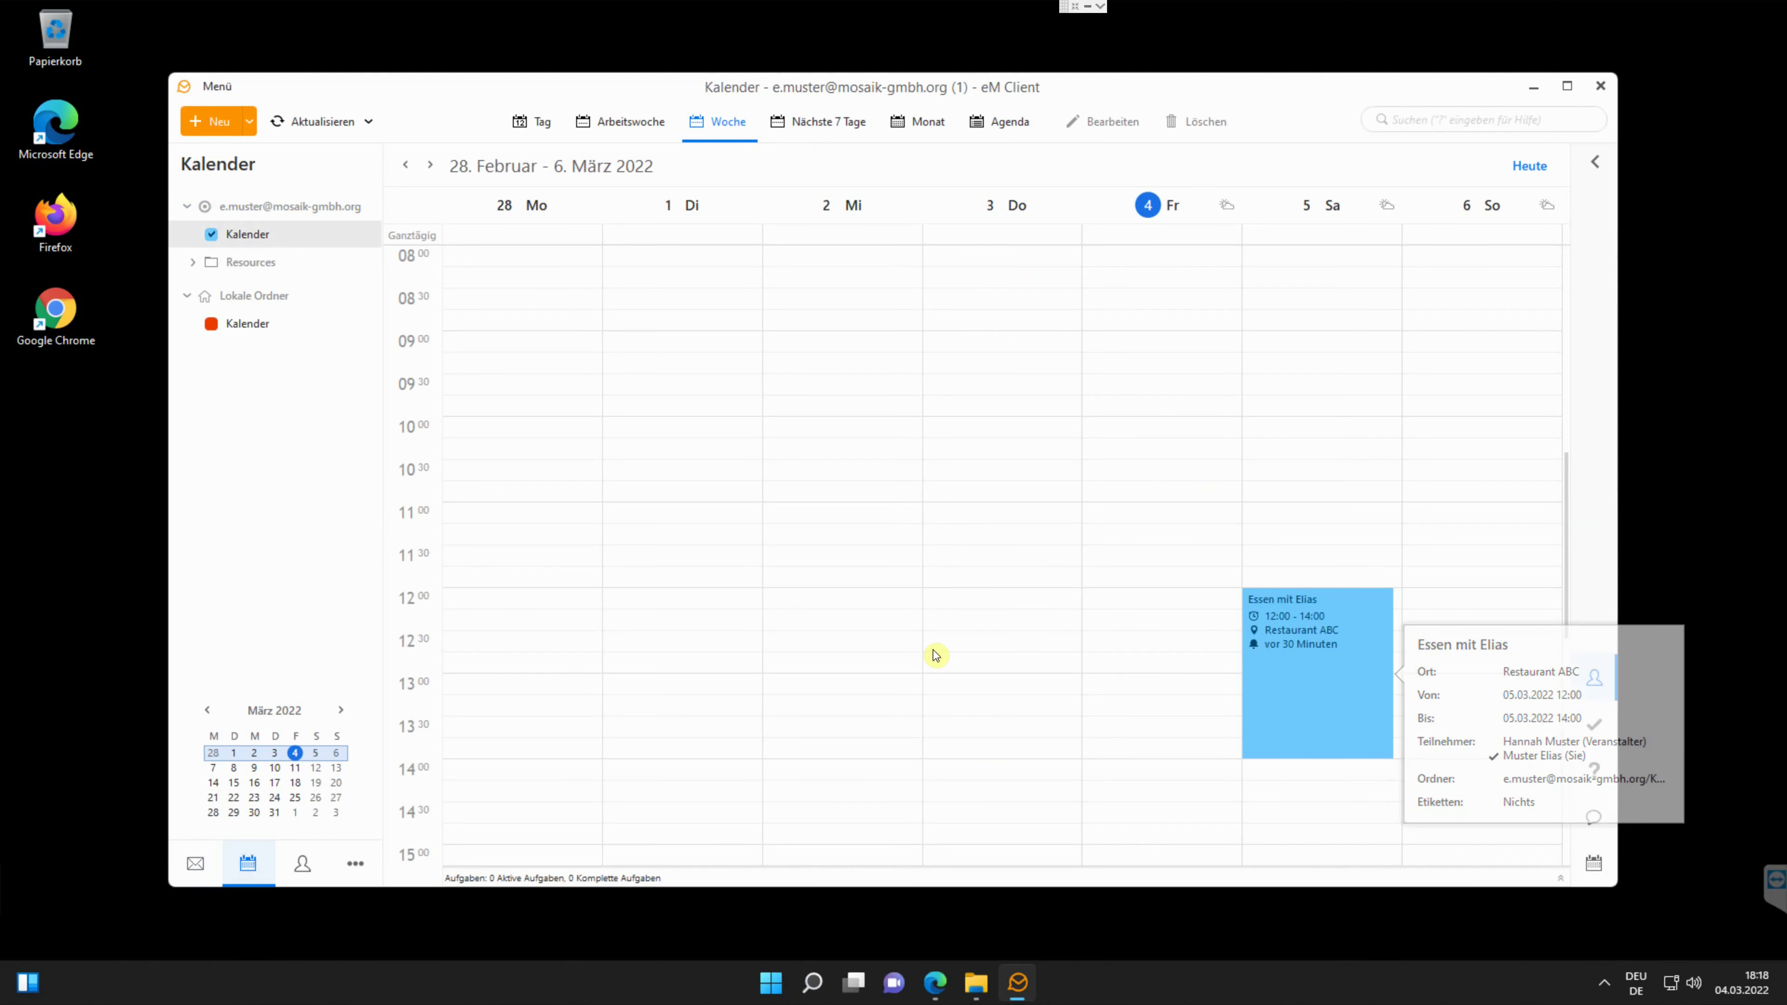
Check the account's synced Kontakte folder, then return to the E-Mail view.
{"action": "left_click", "coordinate": [290, 862]}
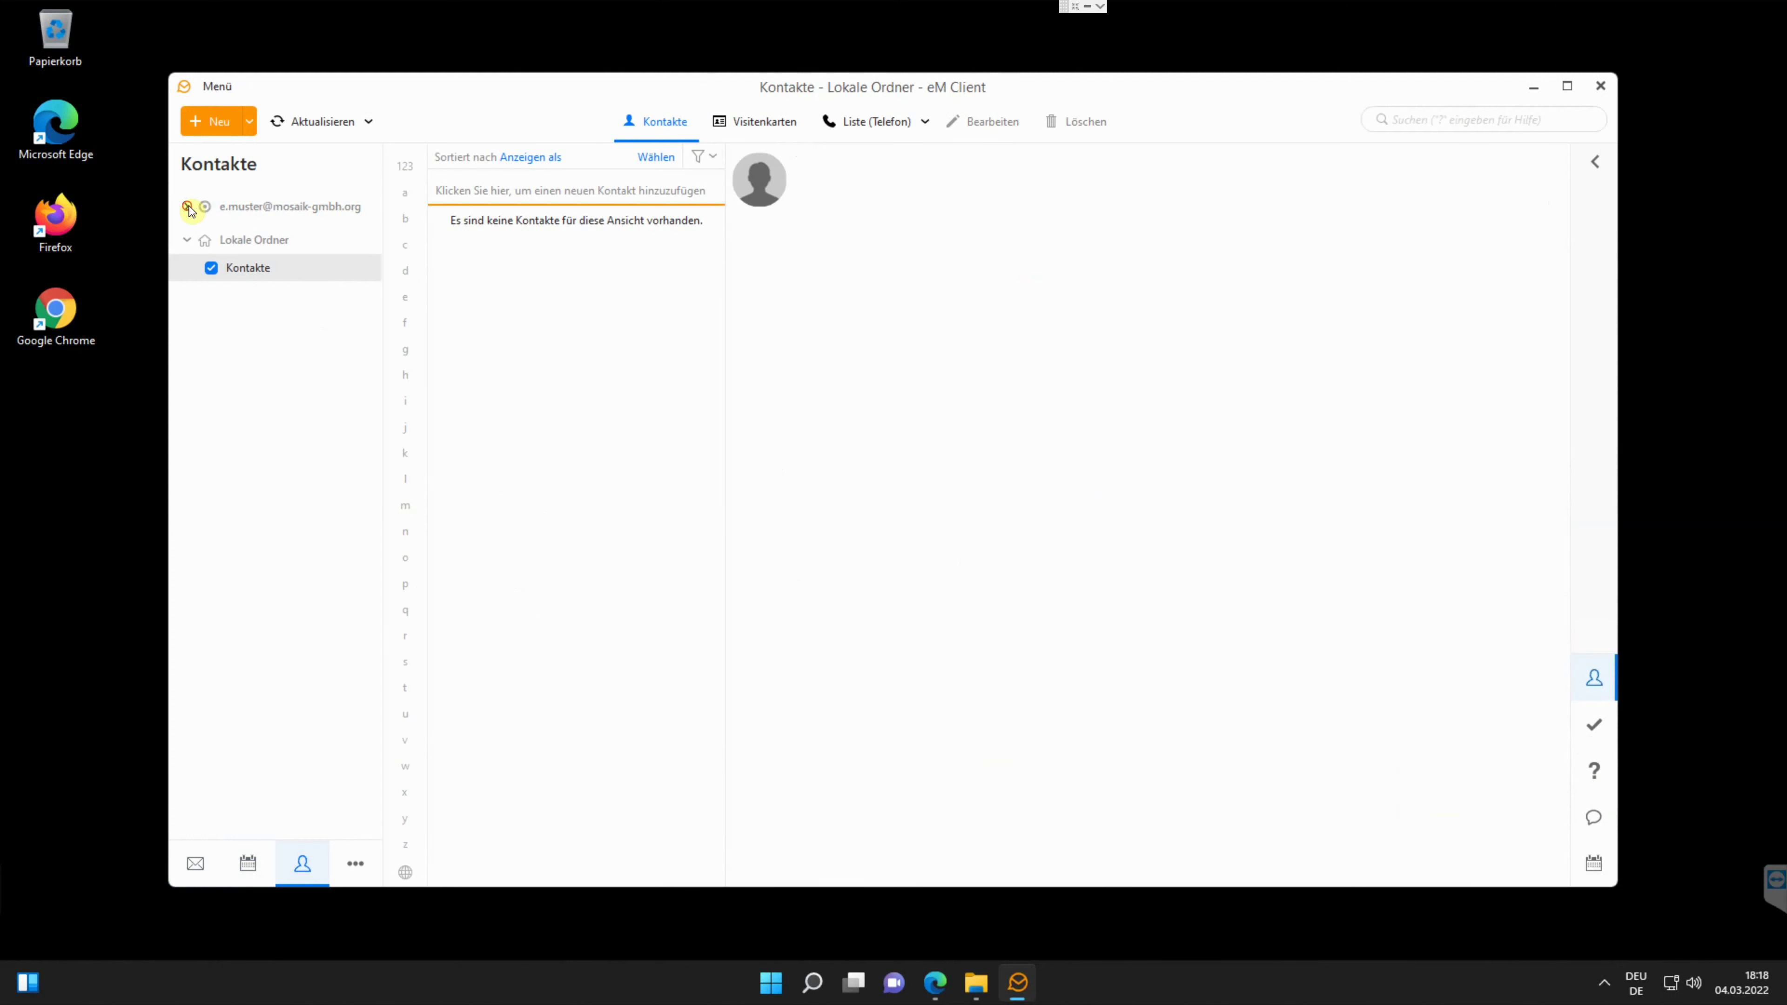
{"action": "left_click", "coordinate": [187, 206]}
{"action": "left_click", "coordinate": [247, 235]}
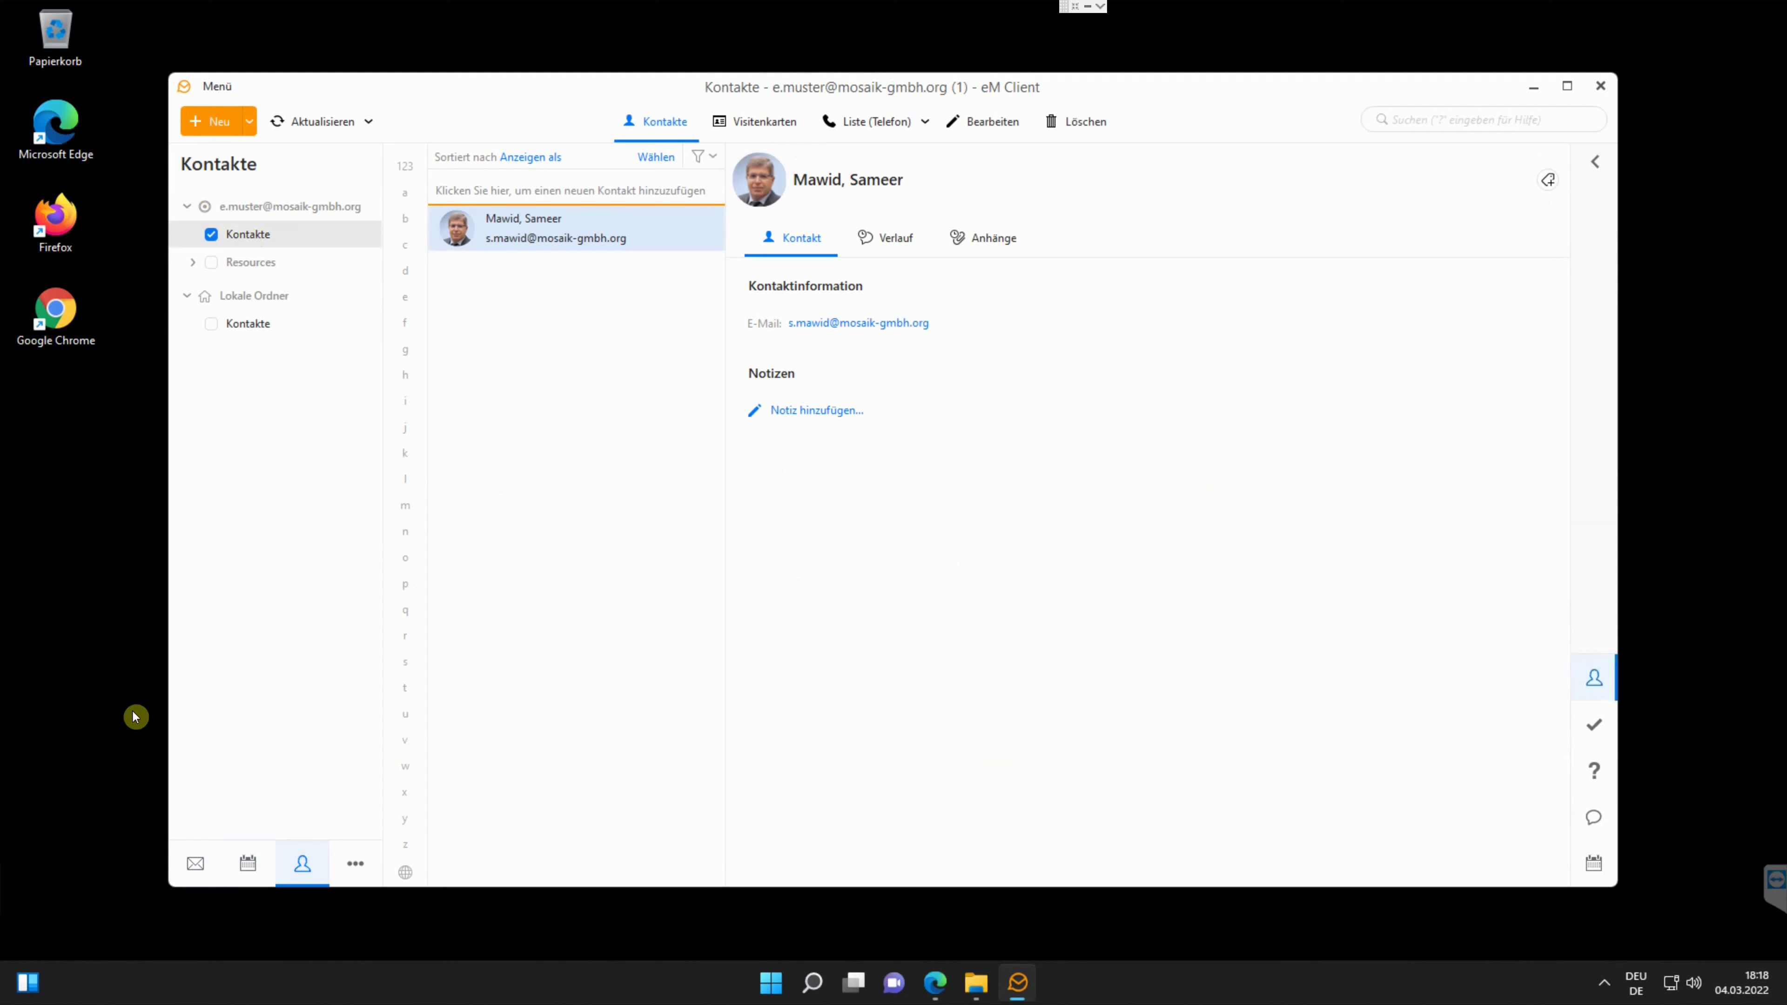
{"action": "left_click", "coordinate": [195, 870]}
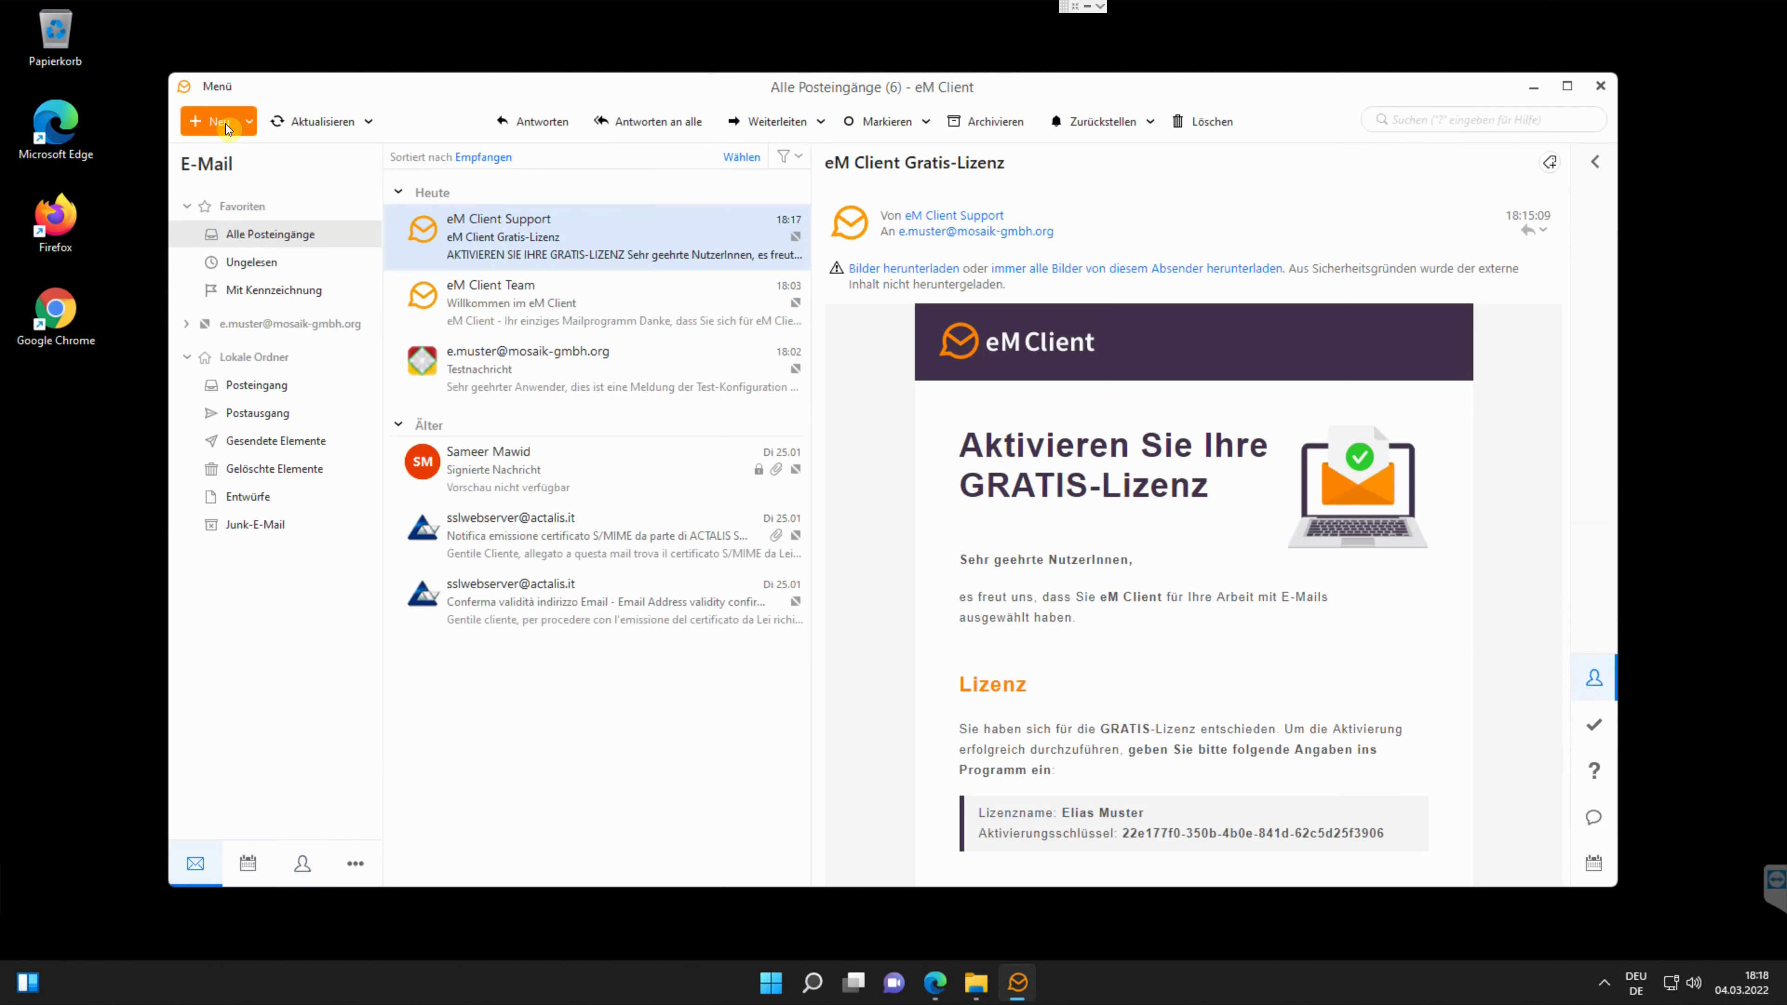
Compose a new email to the account's own address with subject and body 'Test für eM Client'.
{"action": "left_click", "coordinate": [226, 127]}
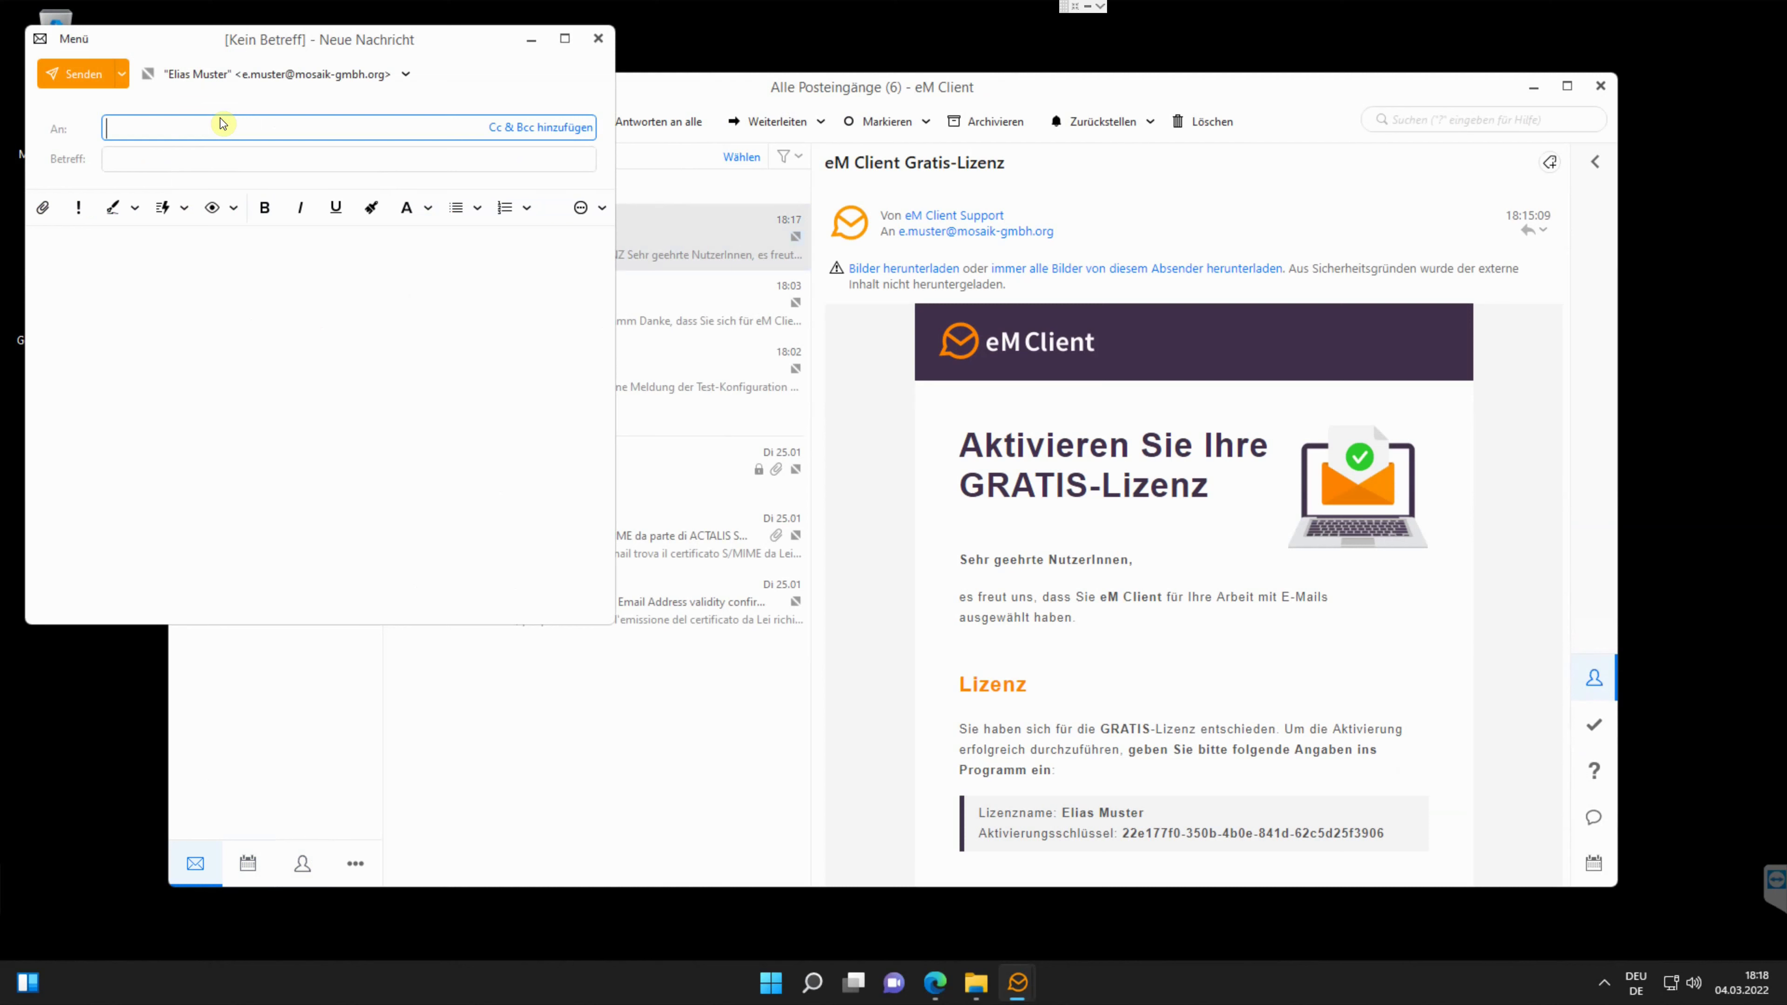
{"action": "left_click_drag", "start_coordinate": [215, 48], "coordinate": [936, 321]}
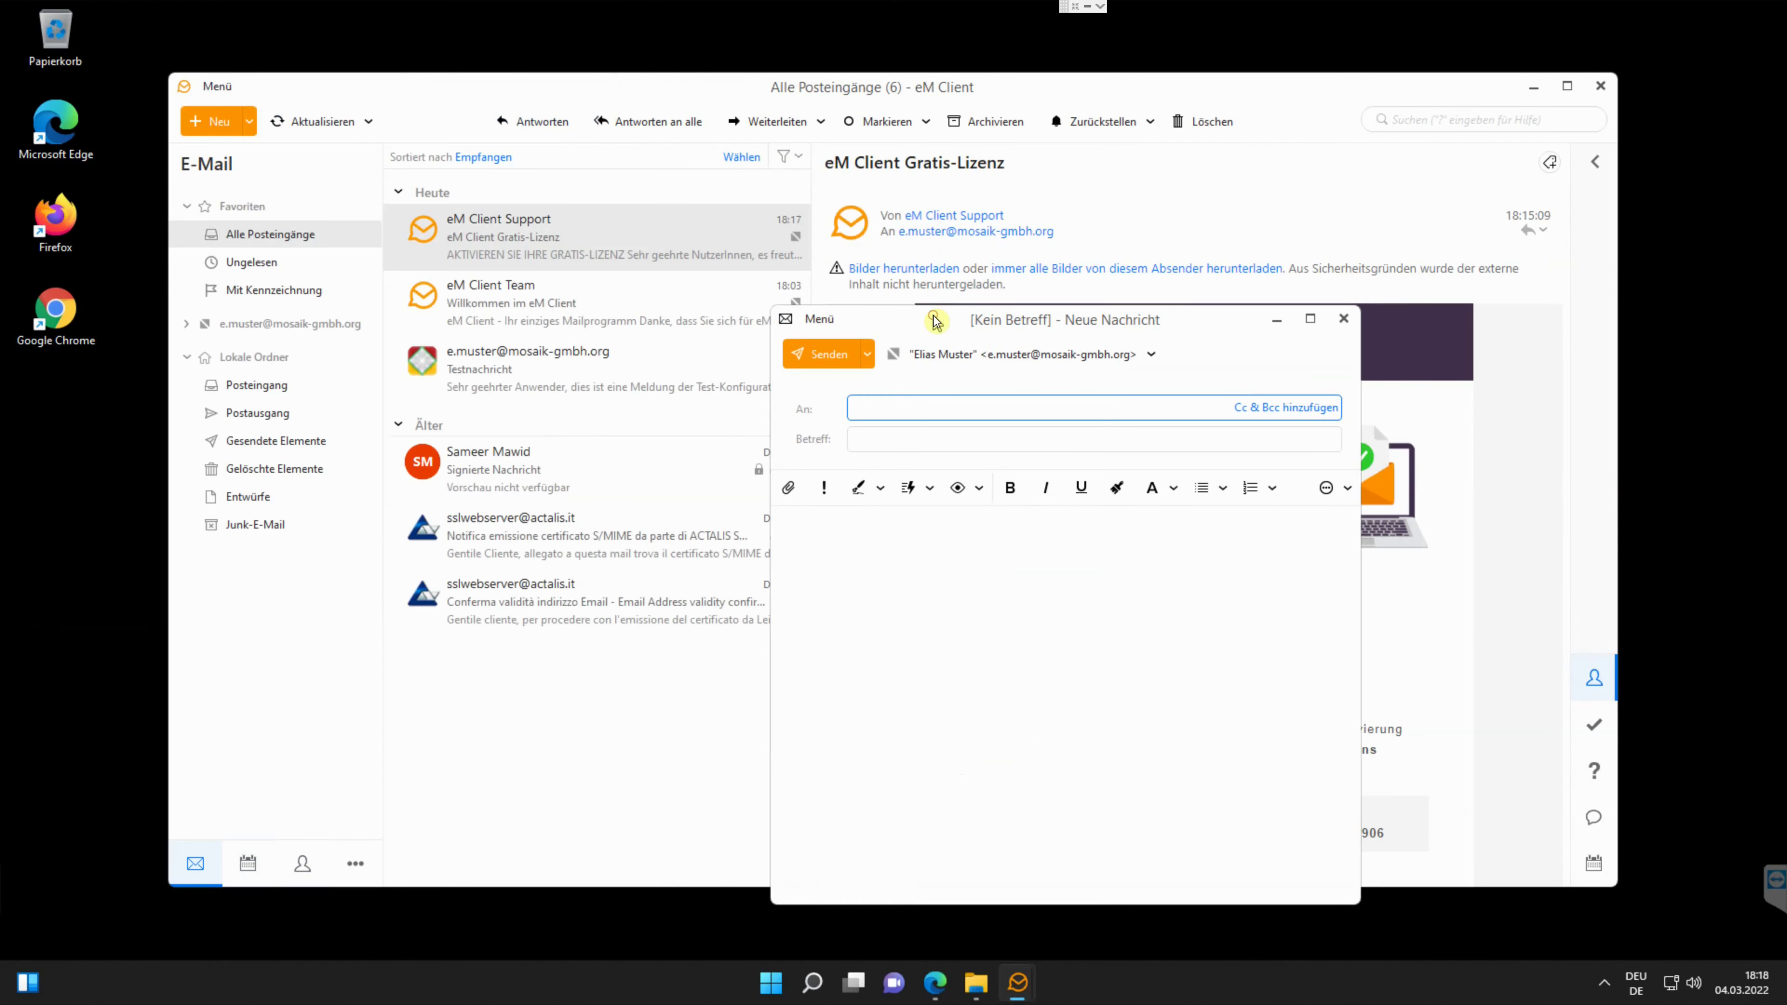
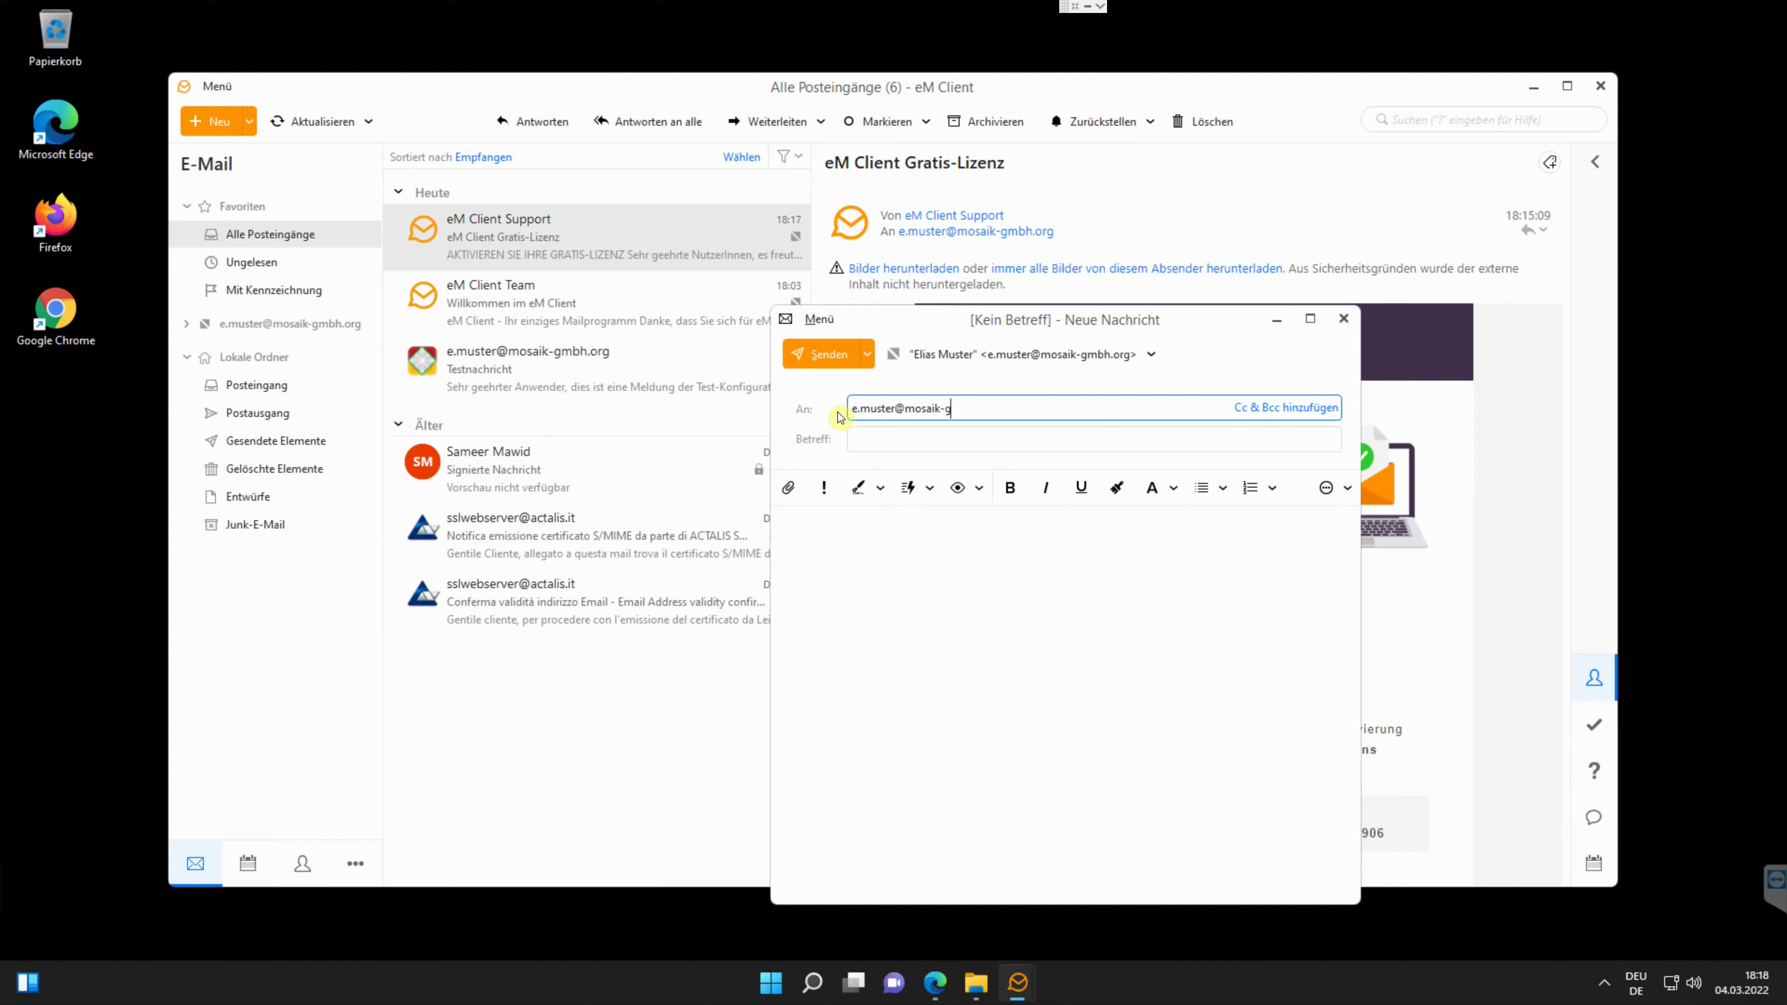
{"action": "left_click", "coordinate": [859, 440]}
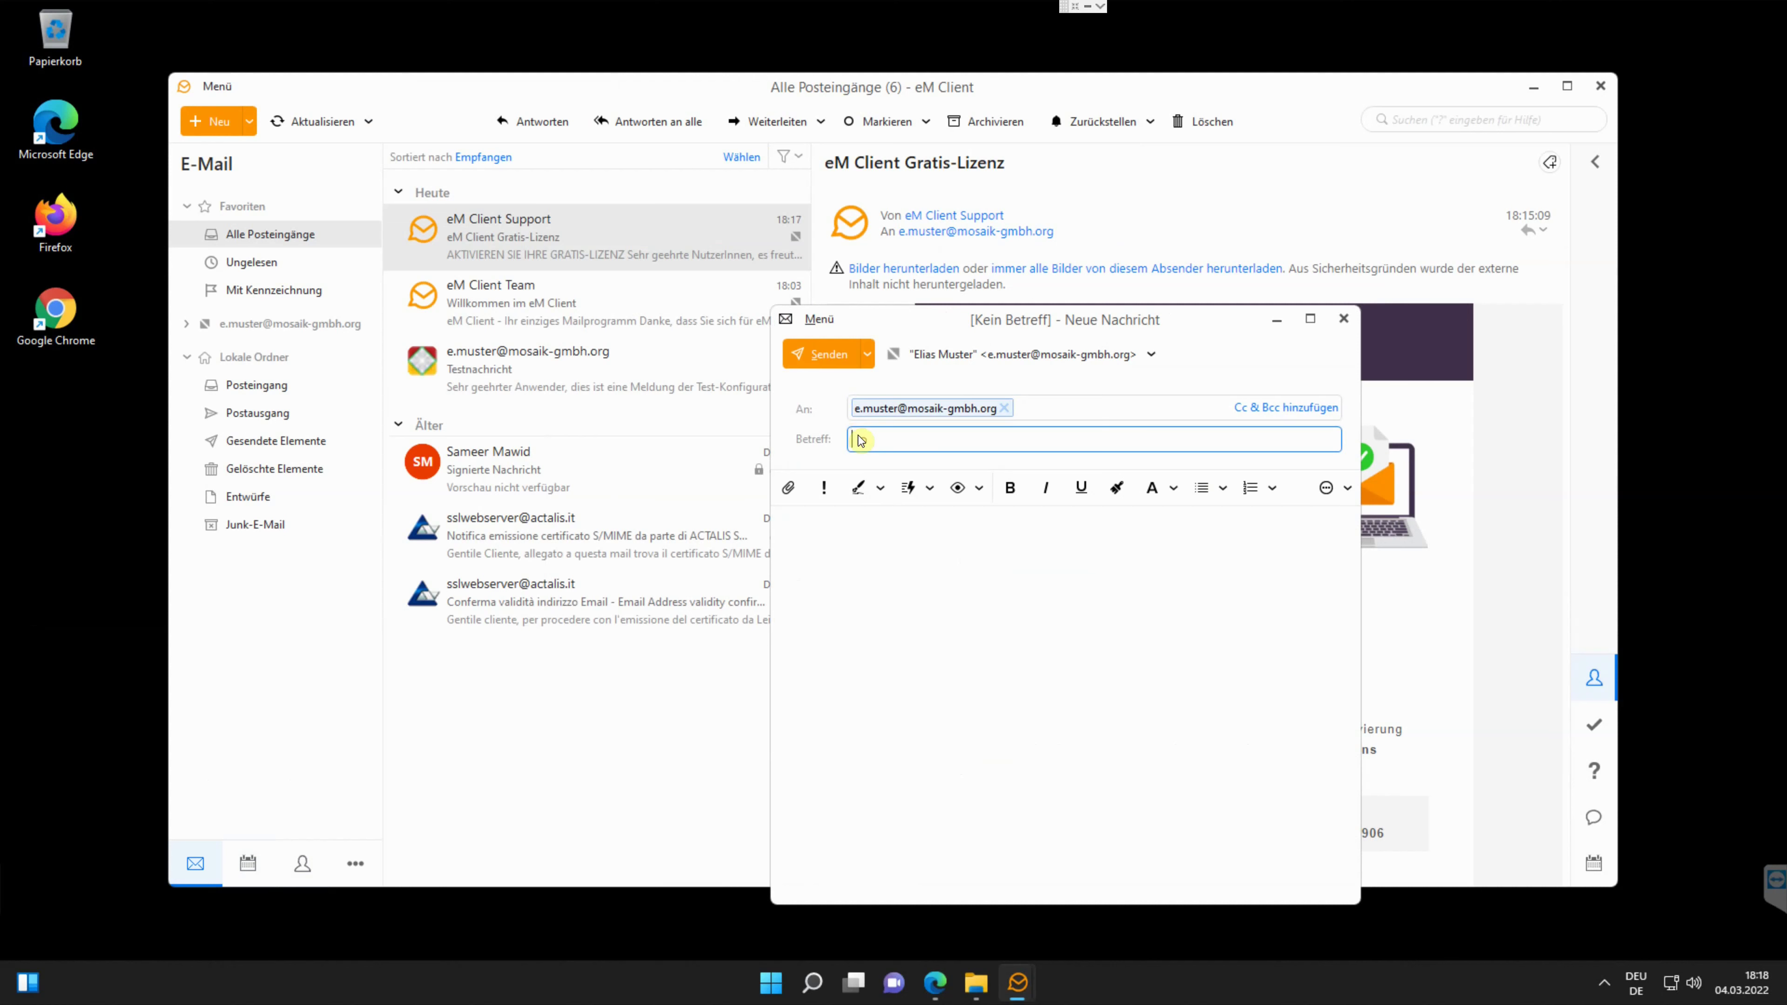
{"action": "type", "text": "Test"}
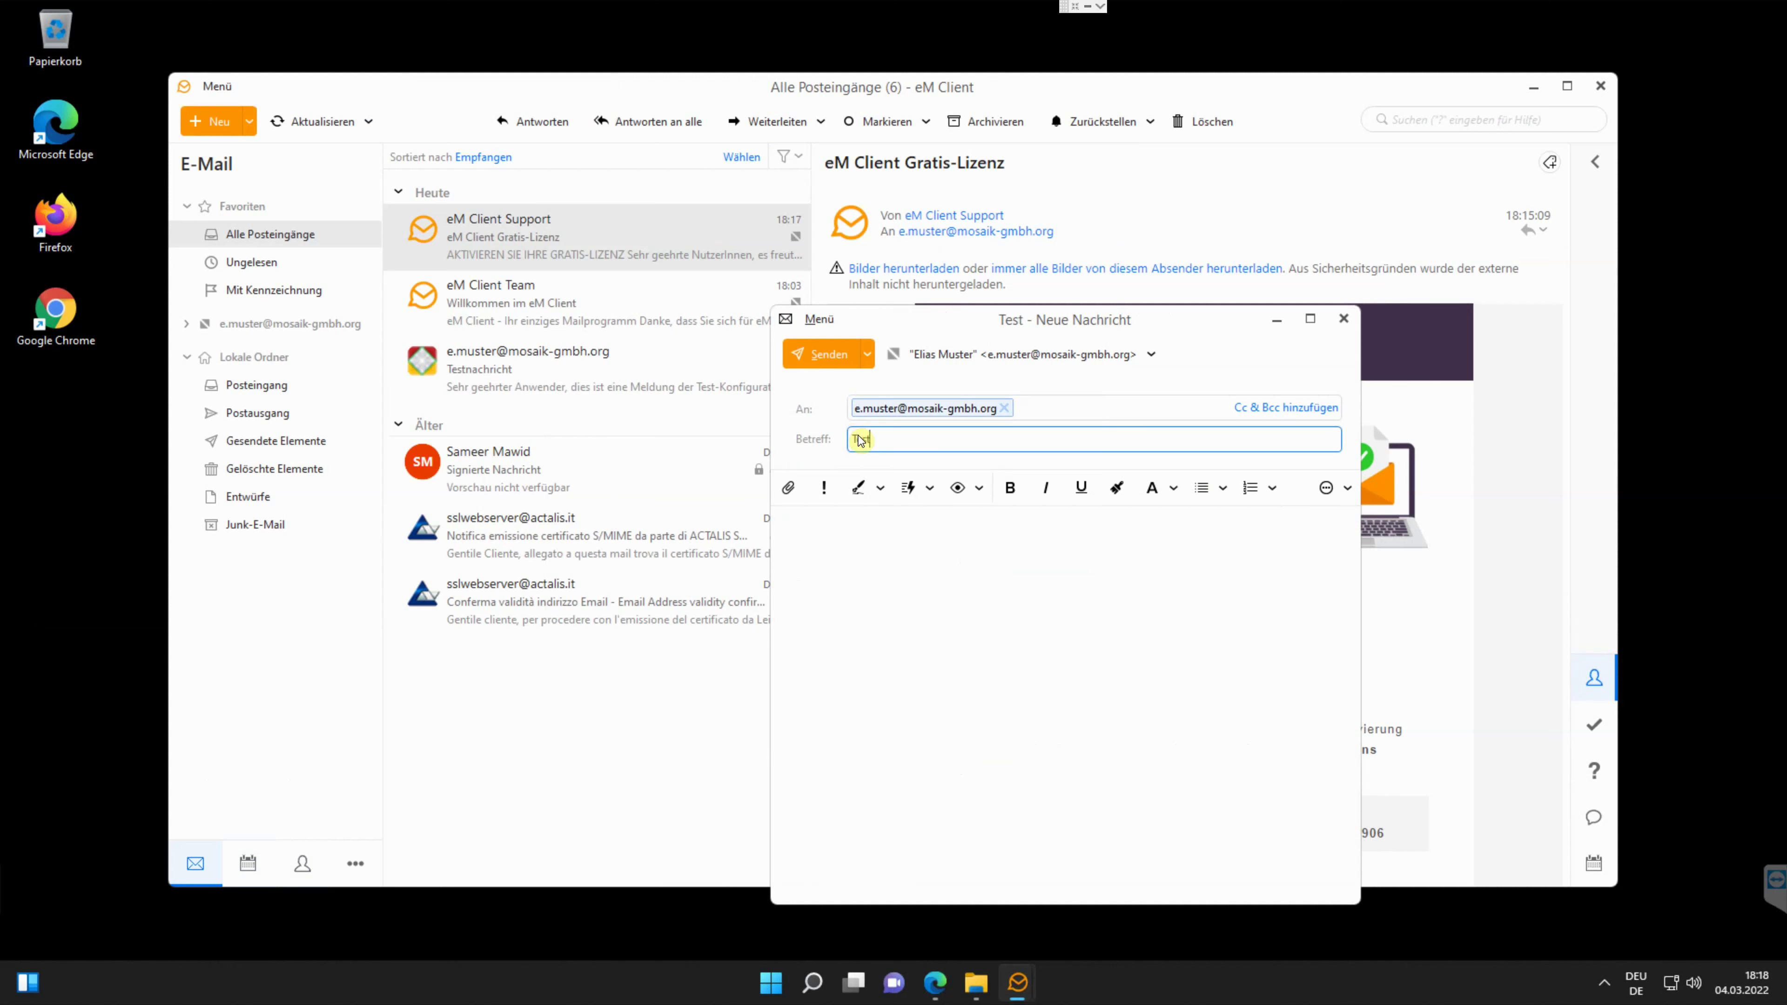
{"action": "type", "text": " für eM Client"}
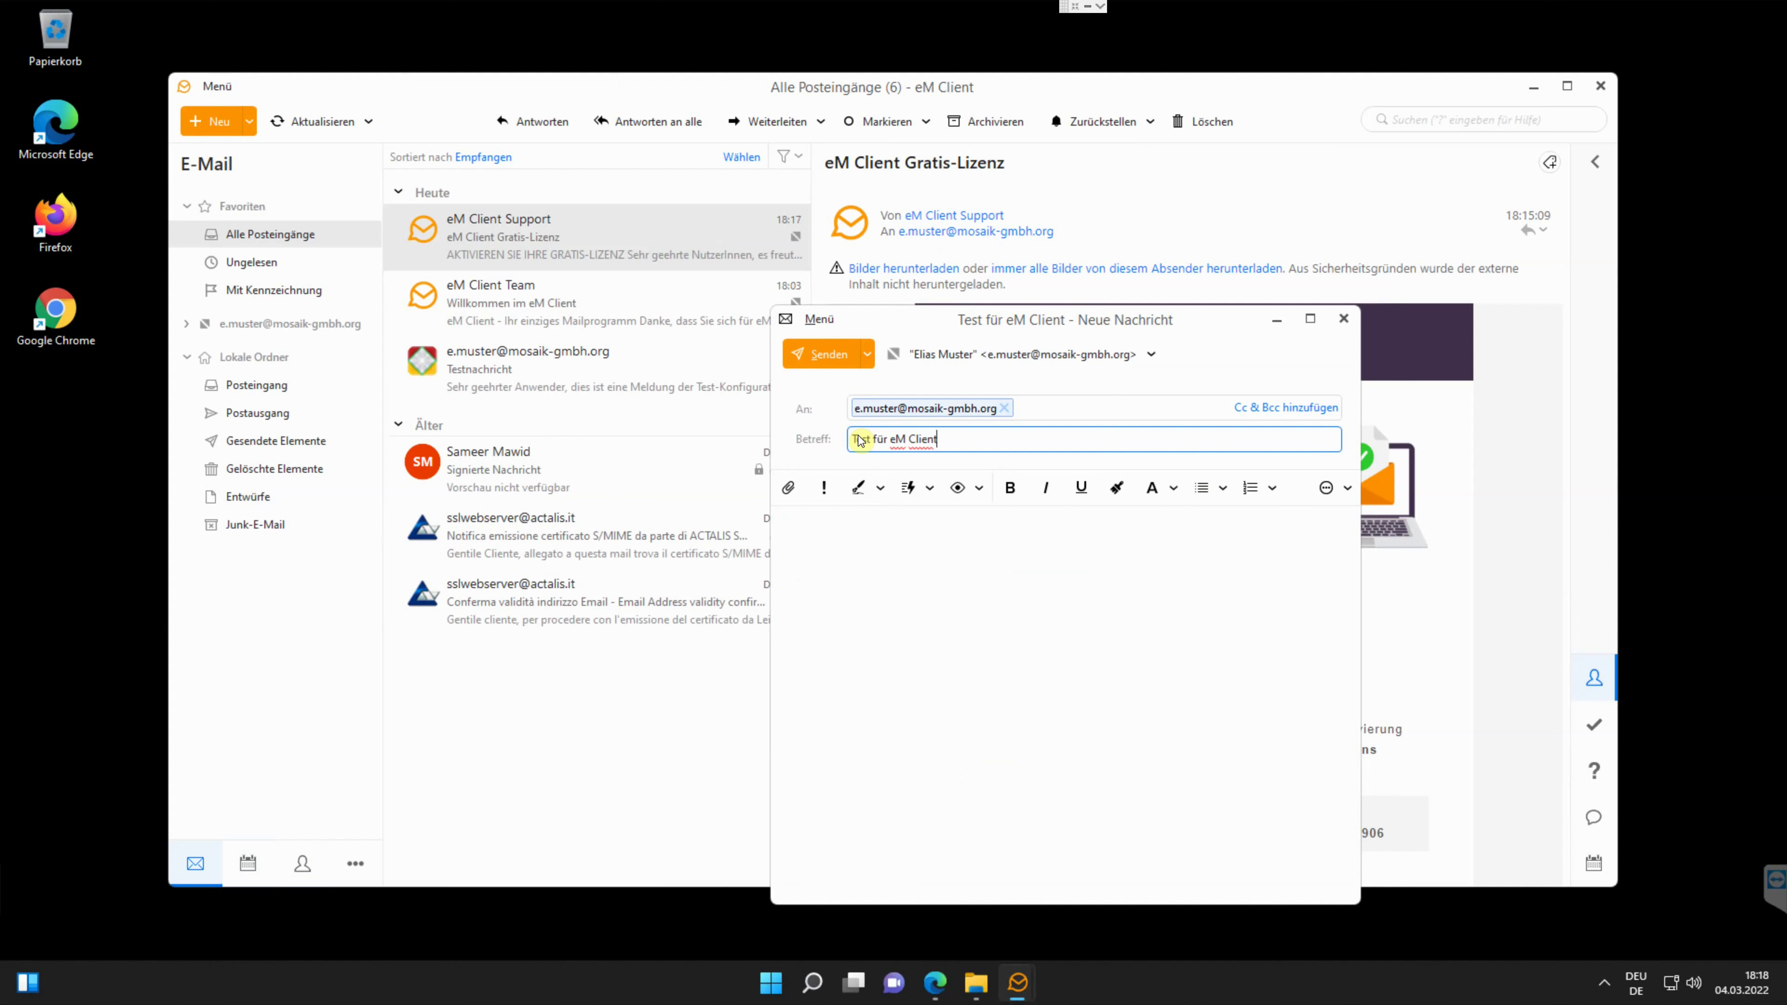
{"action": "left_click_drag", "start_coordinate": [859, 440], "coordinate": [860, 440]}
{"action": "key", "text": "ctrl+c"}
{"action": "left_click", "coordinate": [795, 527]}
{"action": "key", "text": "ctrl+v"}
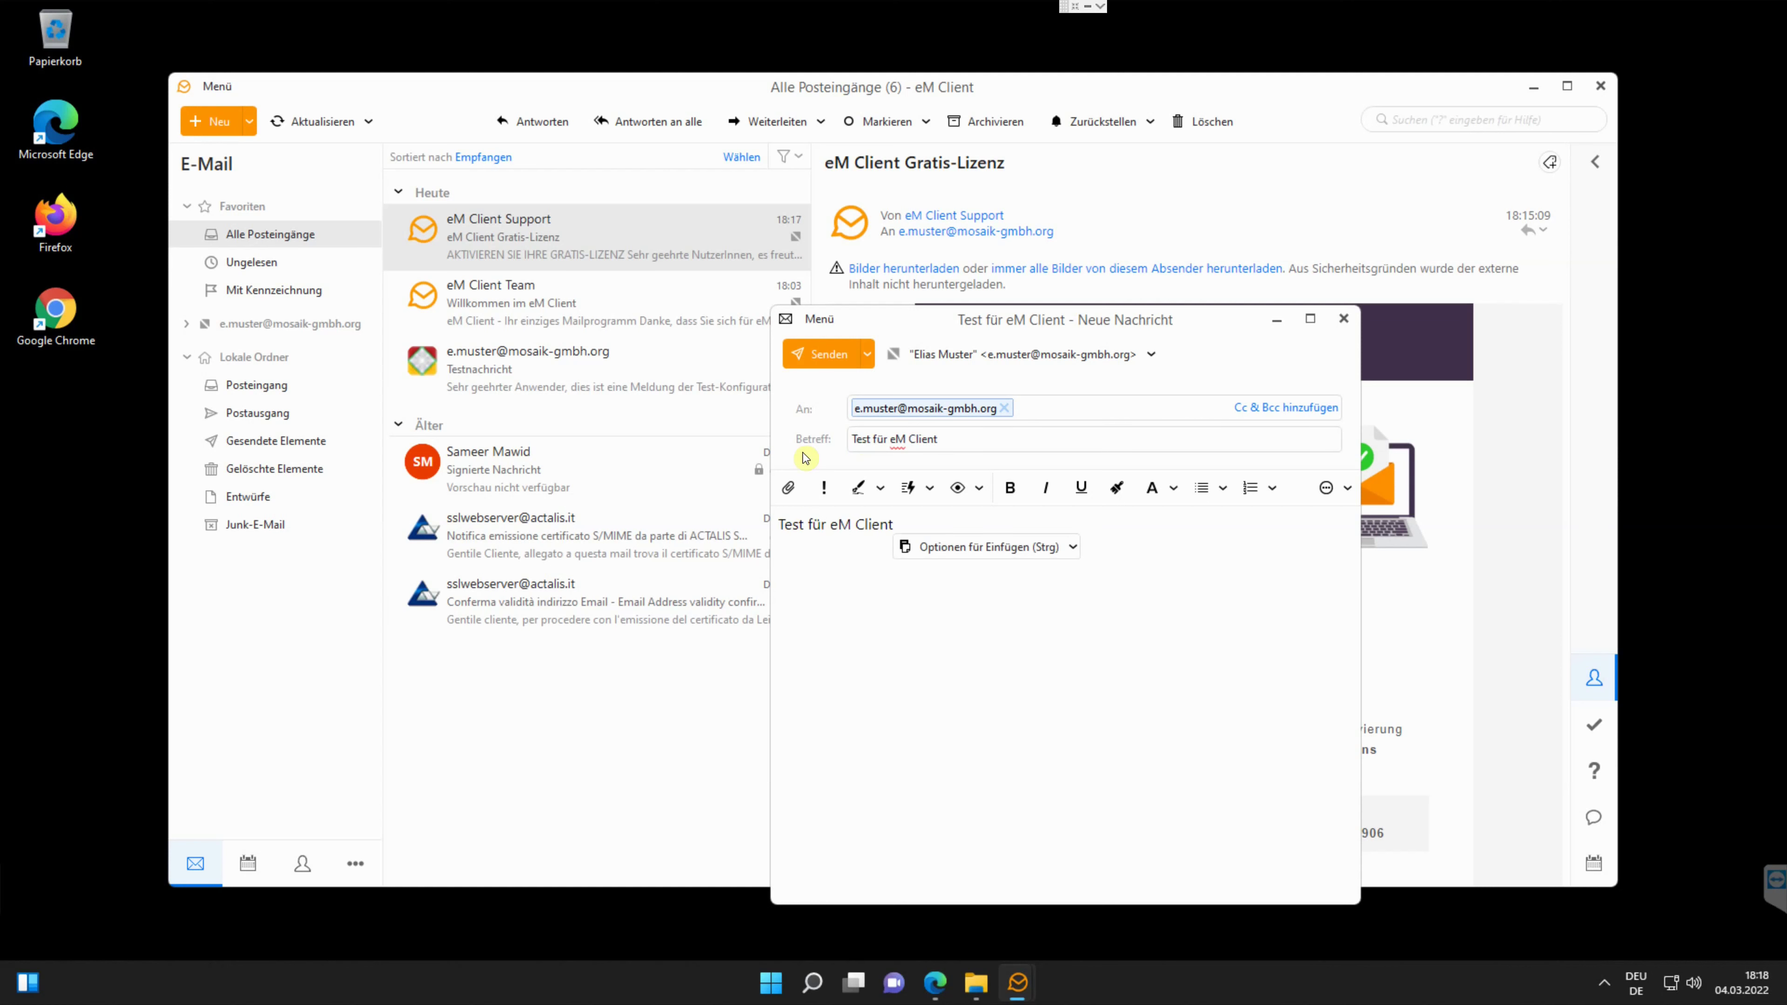
Send the test email, refresh the inboxes, and open the received 'Test für eM Client' mail.
{"action": "left_click", "coordinate": [827, 357]}
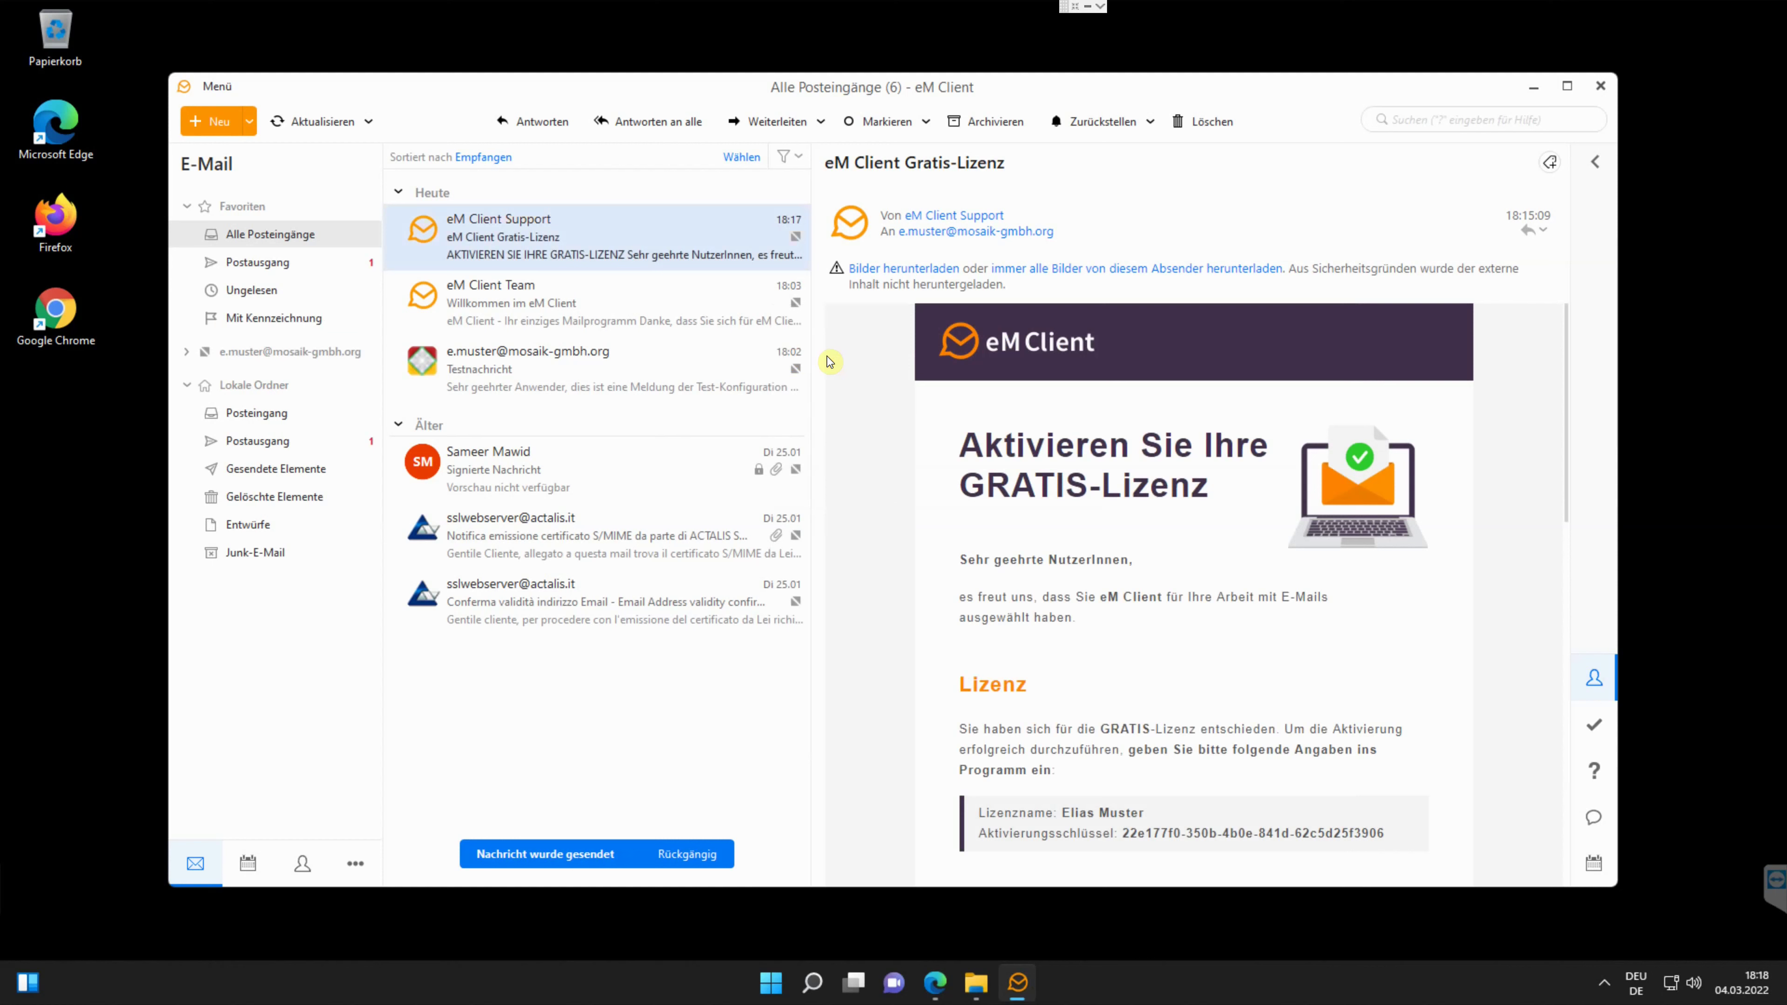
{"action": "left_click", "coordinate": [310, 129]}
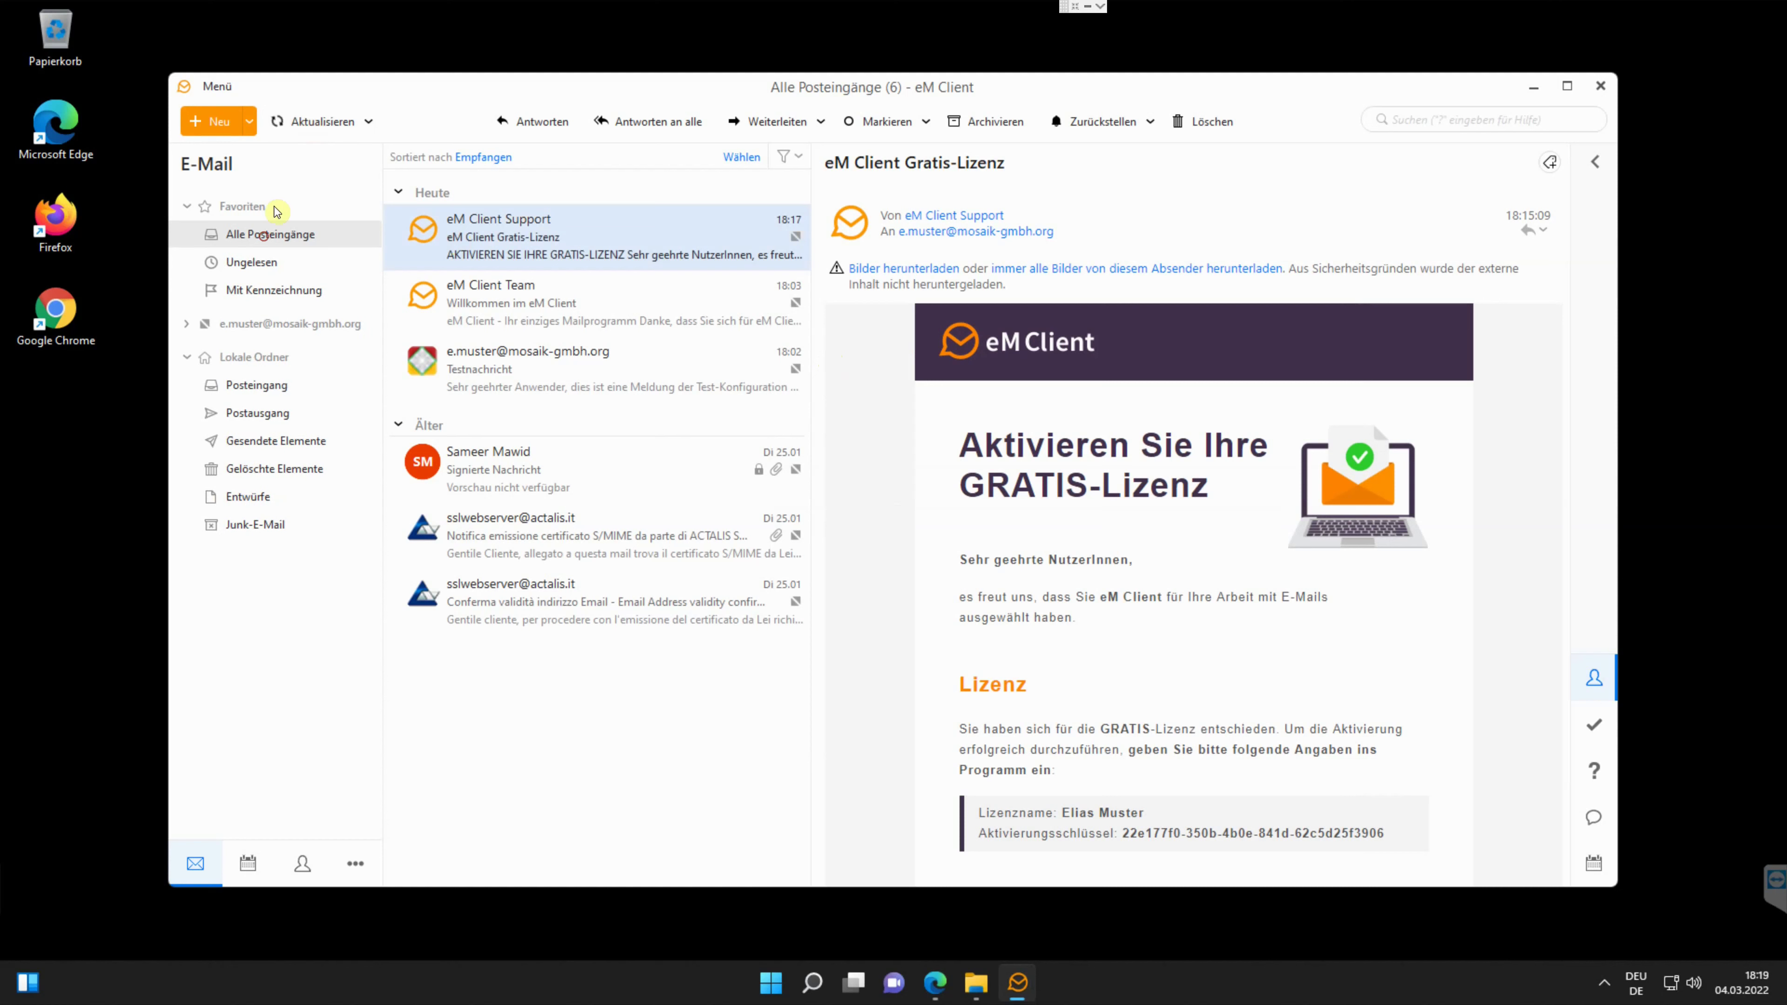
{"action": "left_click", "coordinate": [266, 239]}
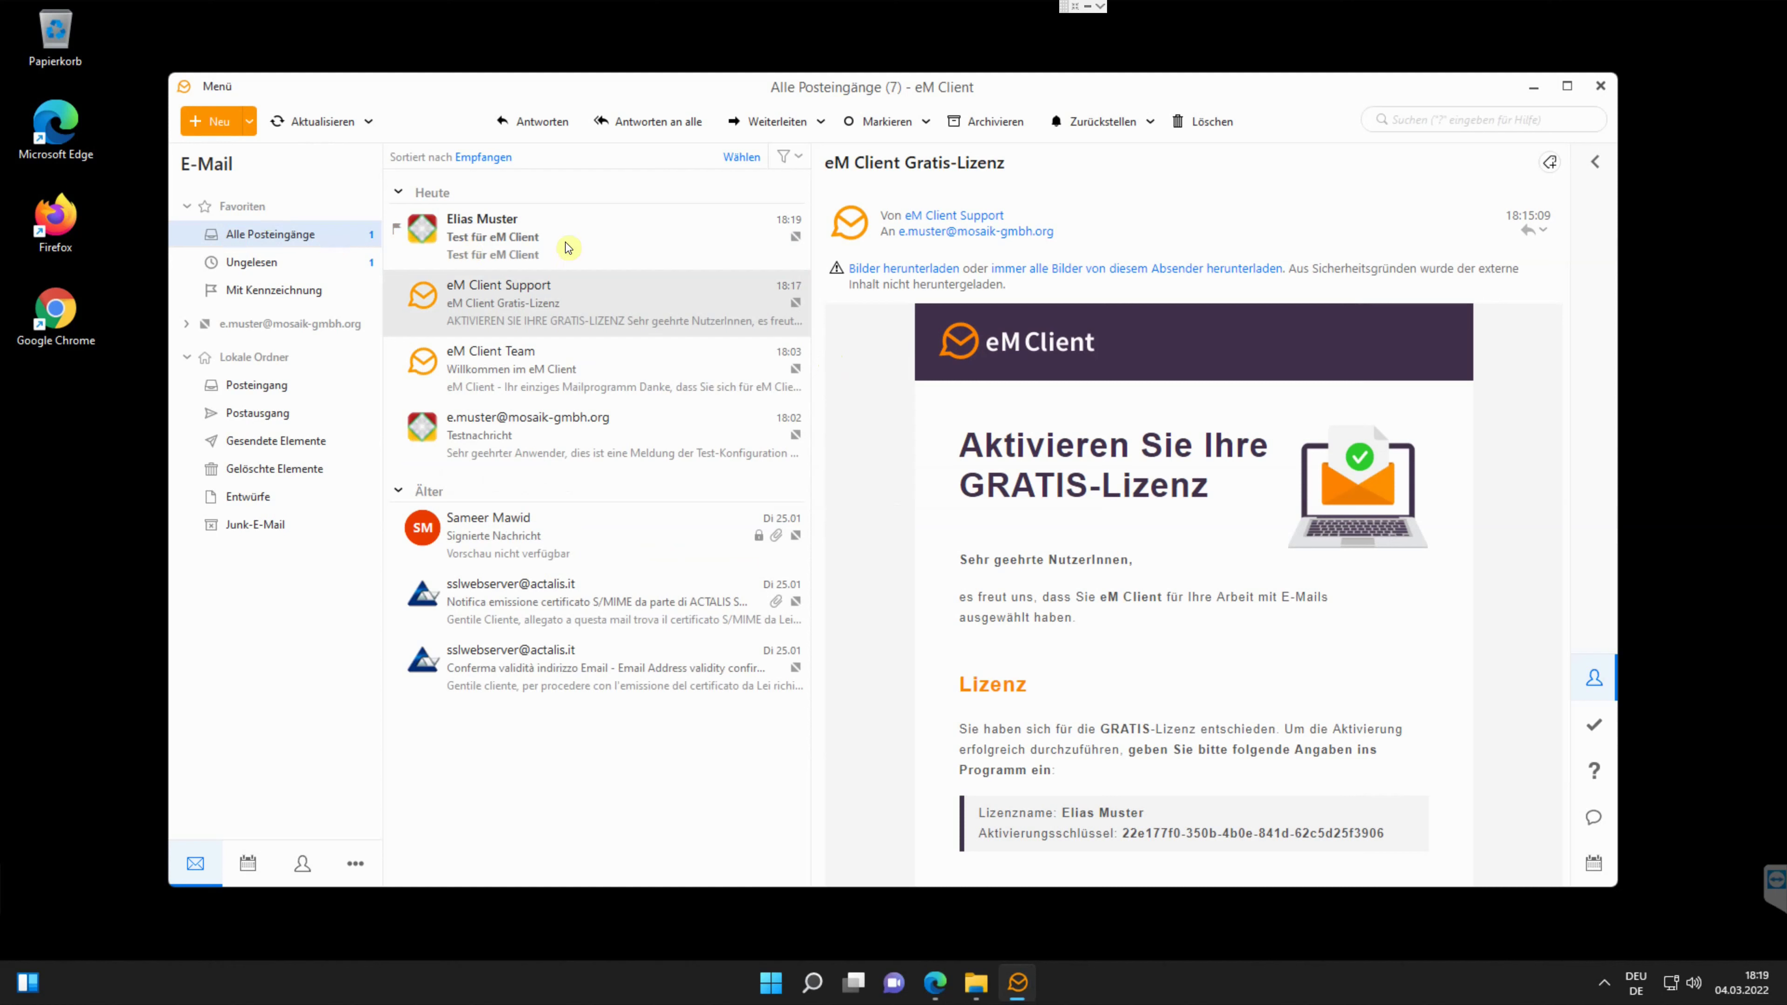
{"action": "left_click", "coordinate": [519, 241]}
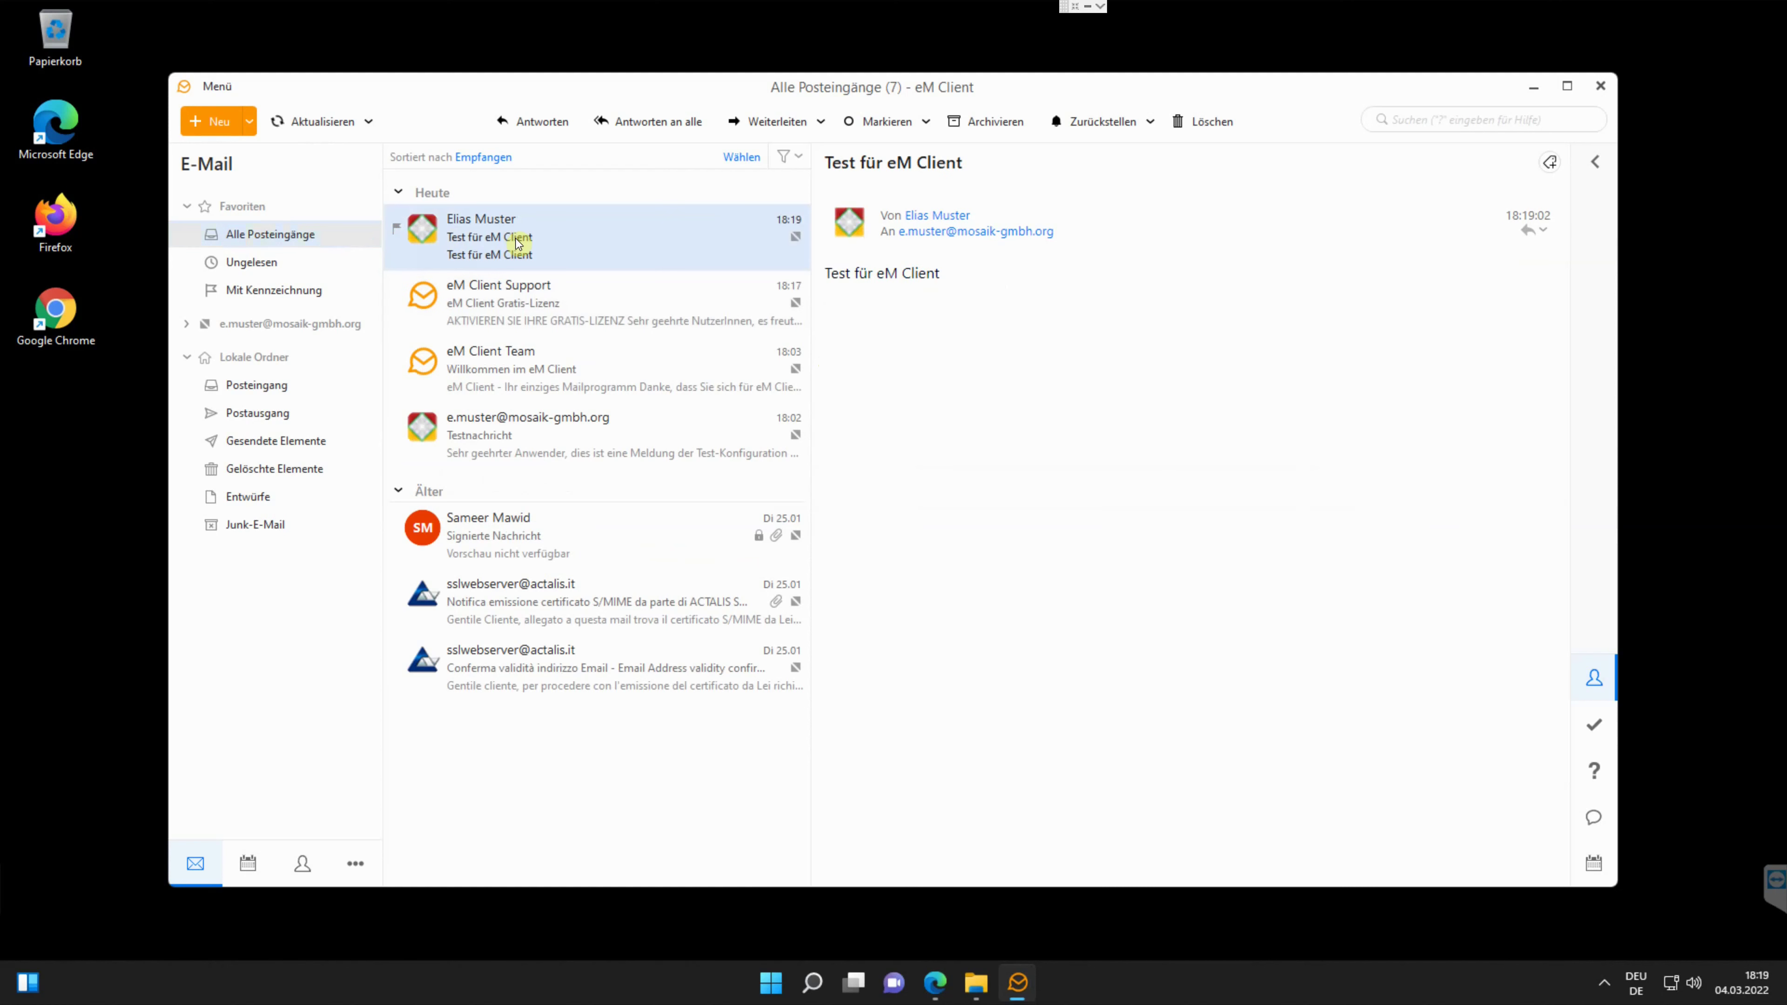